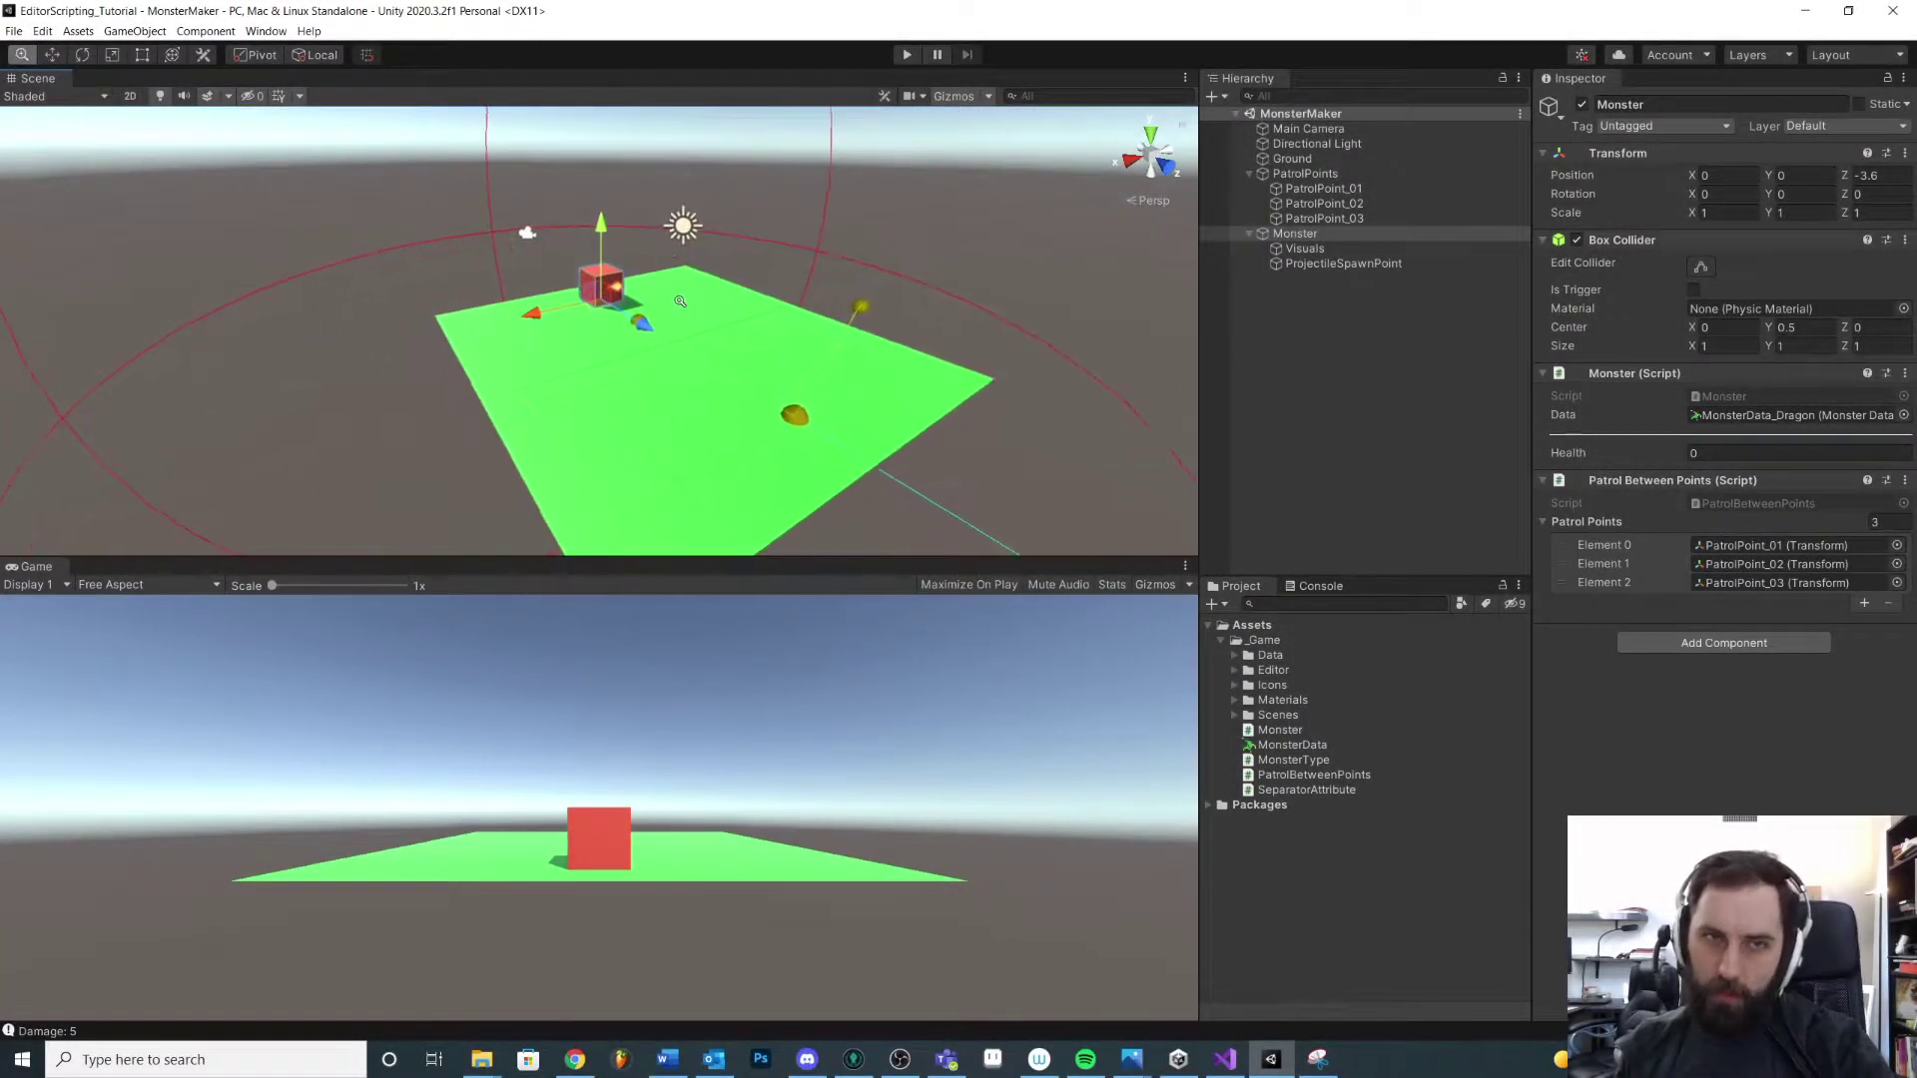
Create a new folder named SeparatorAttribute inside the _Game folder
scroll(680, 302, "up", 1)
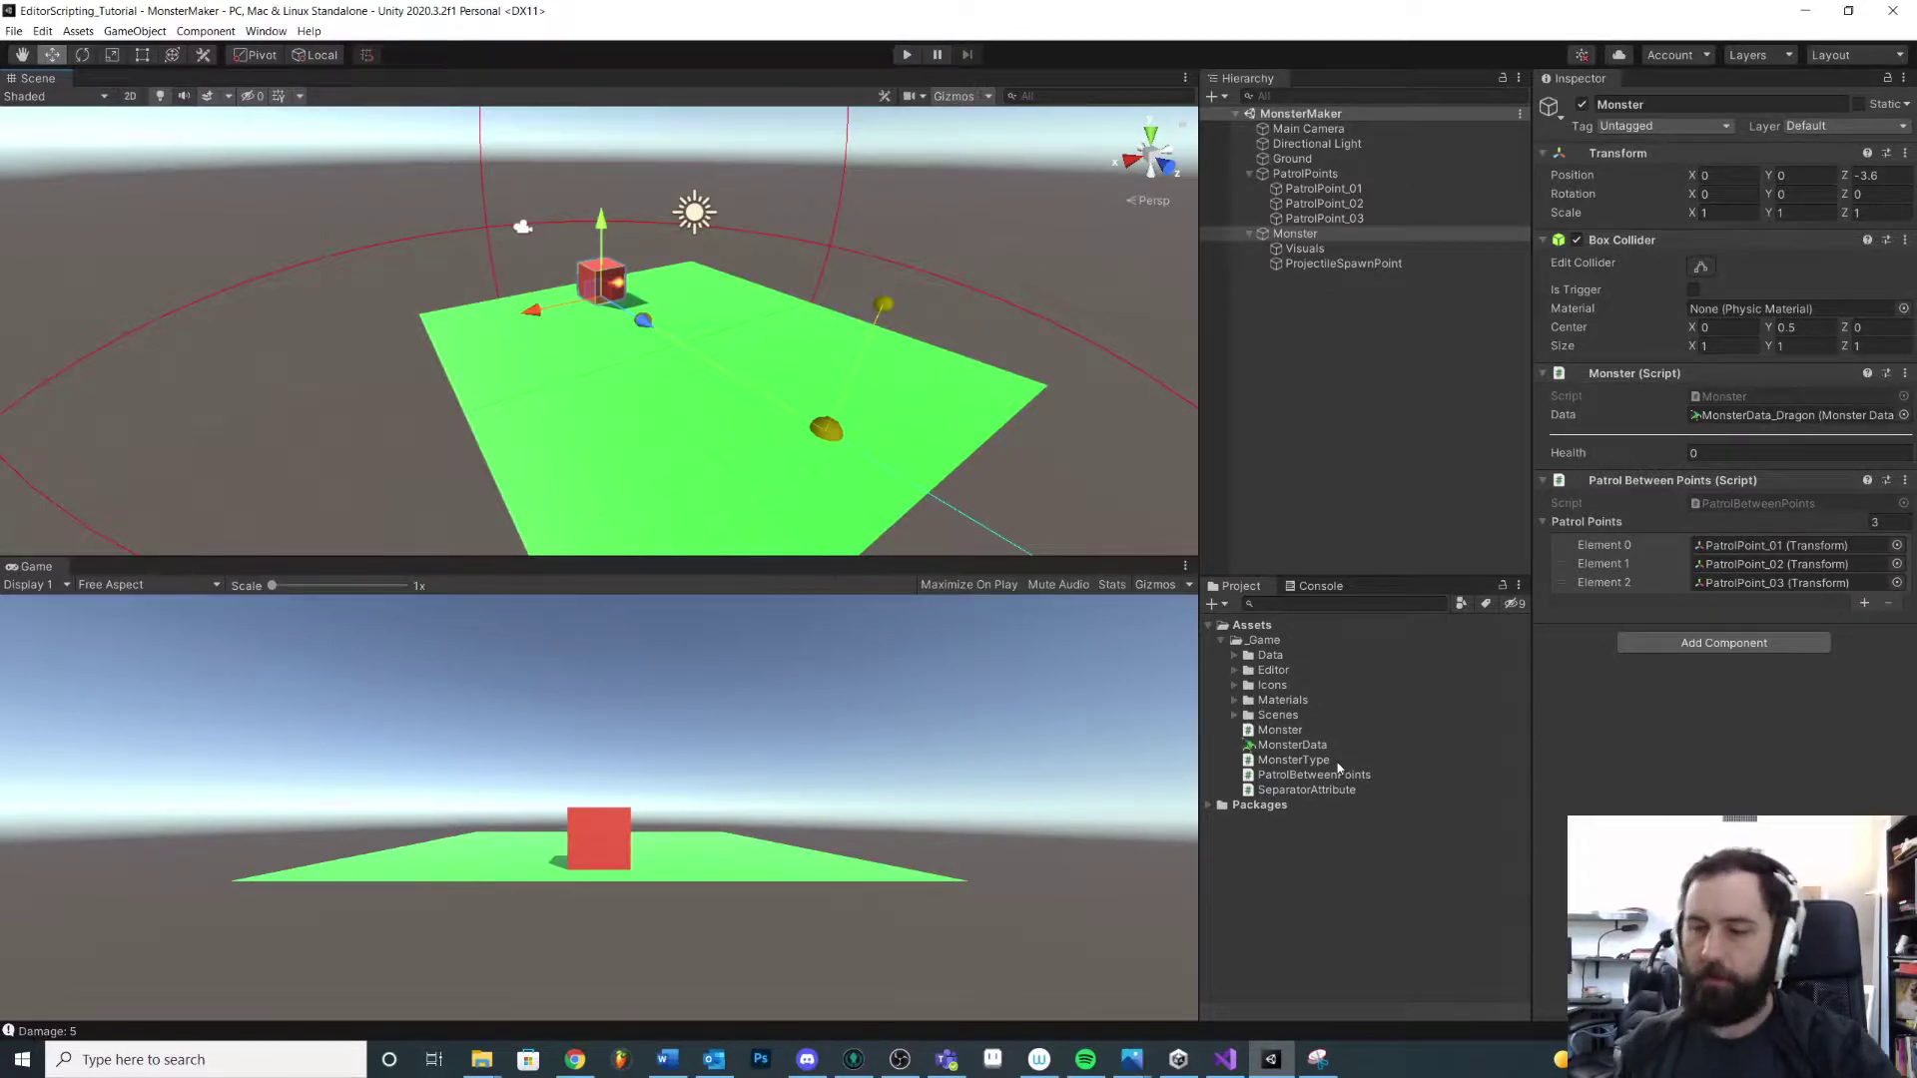
left_click(1262, 641)
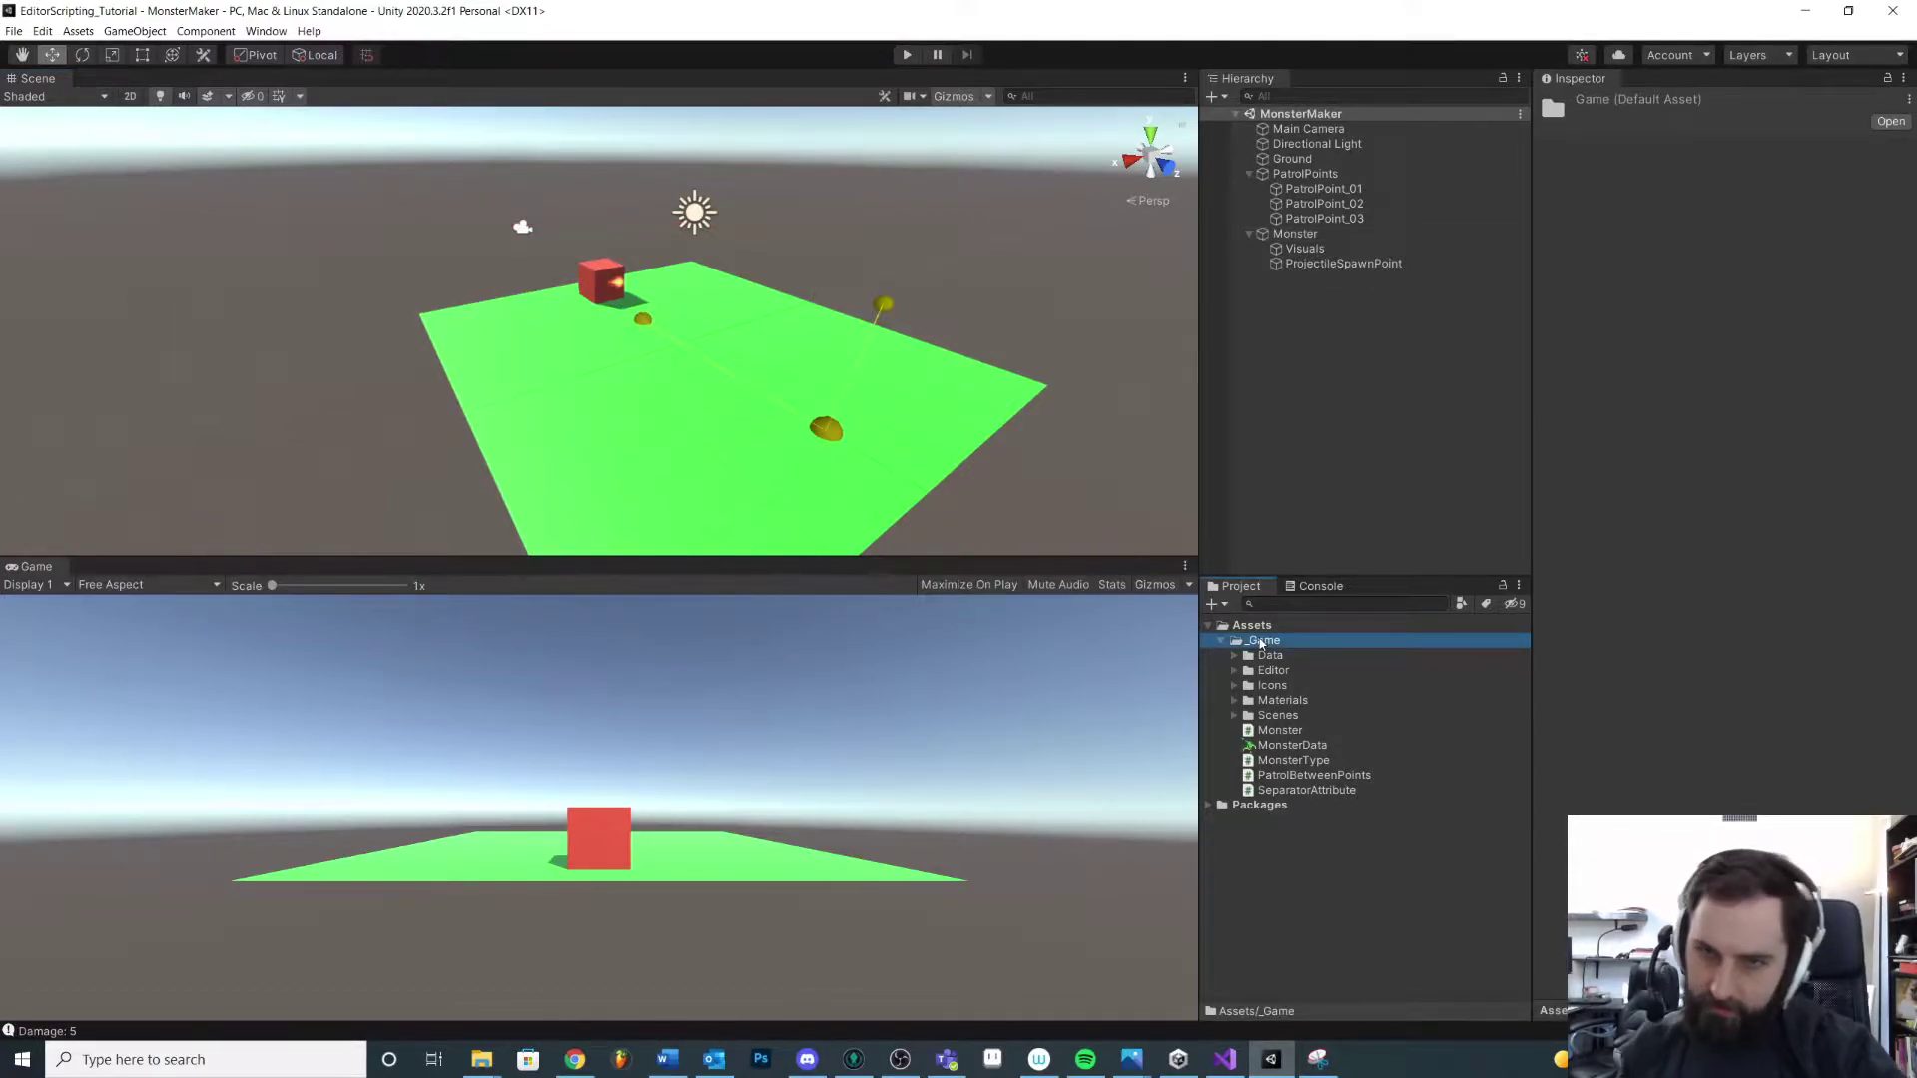
right_click(1262, 642)
key("Escape")
left_click(1236, 670)
left_click(1282, 671)
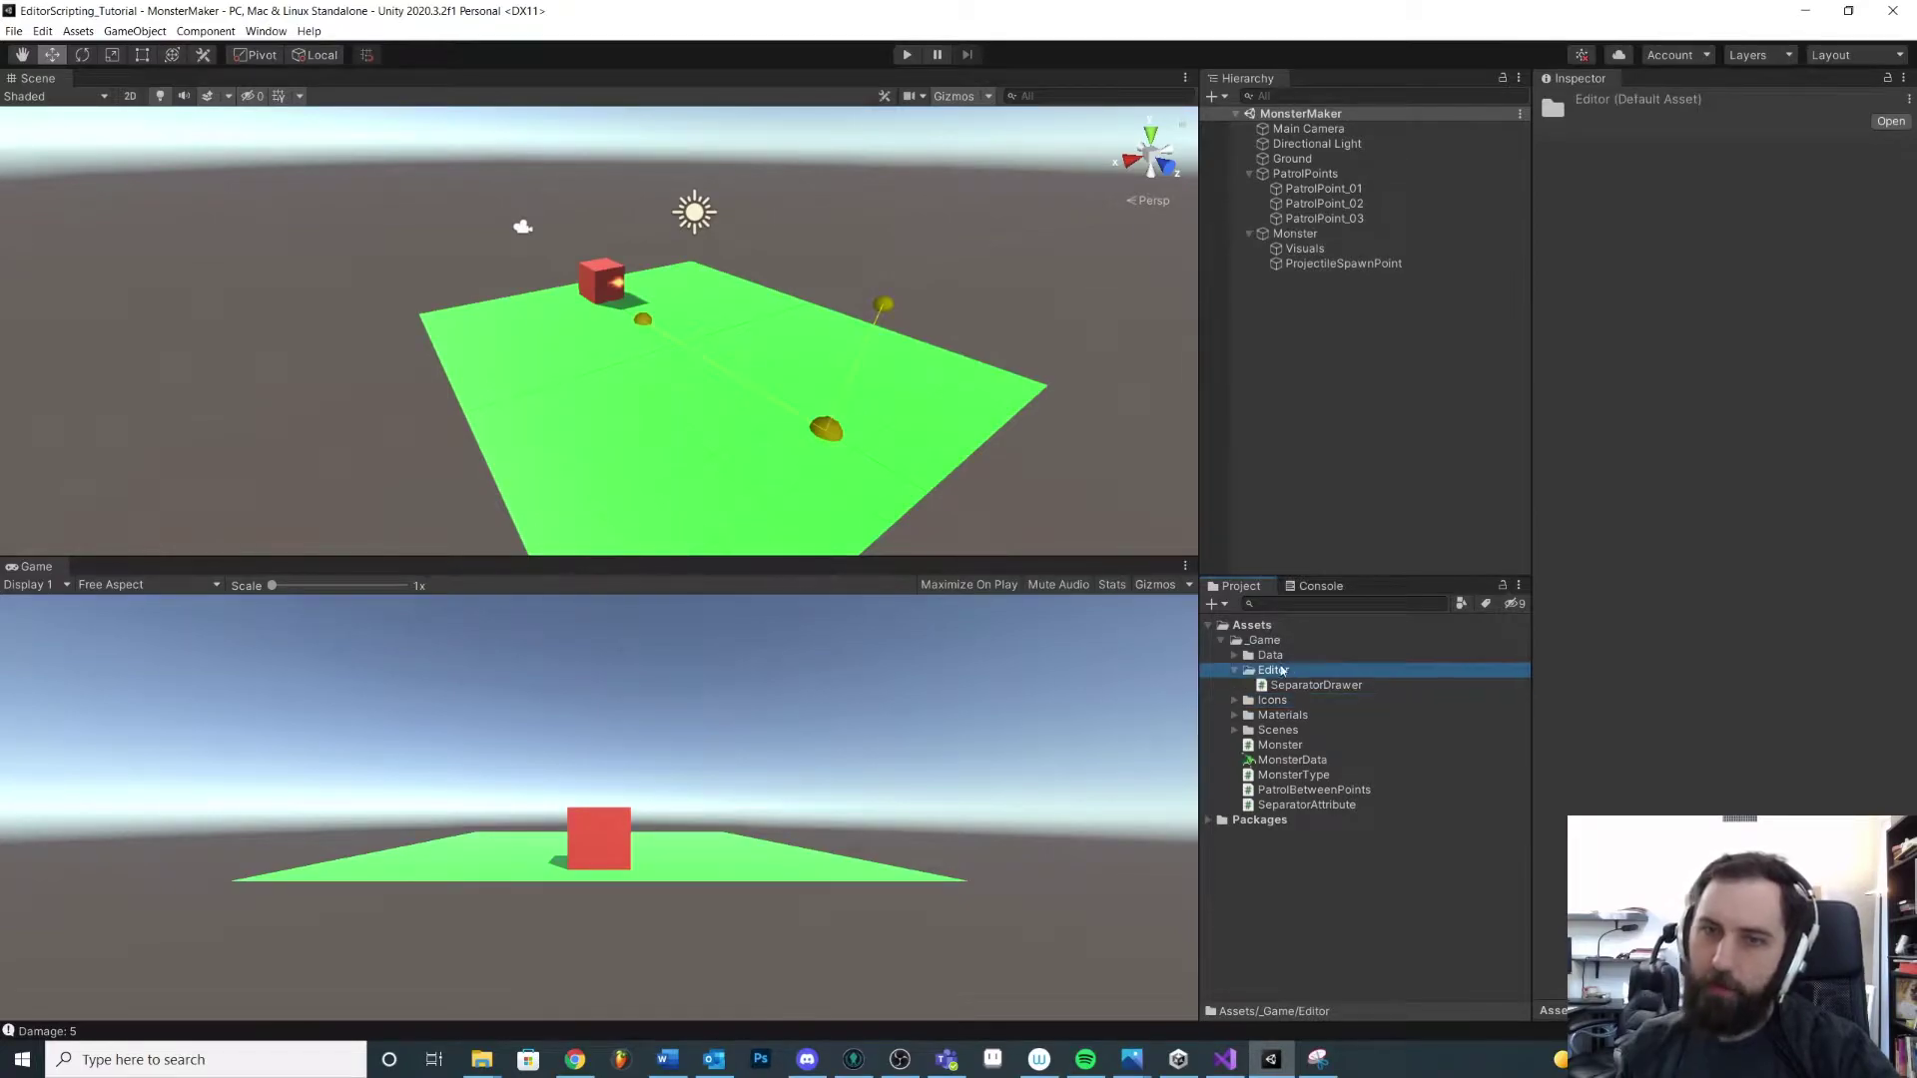
left_click(1236, 670)
right_click(1263, 641)
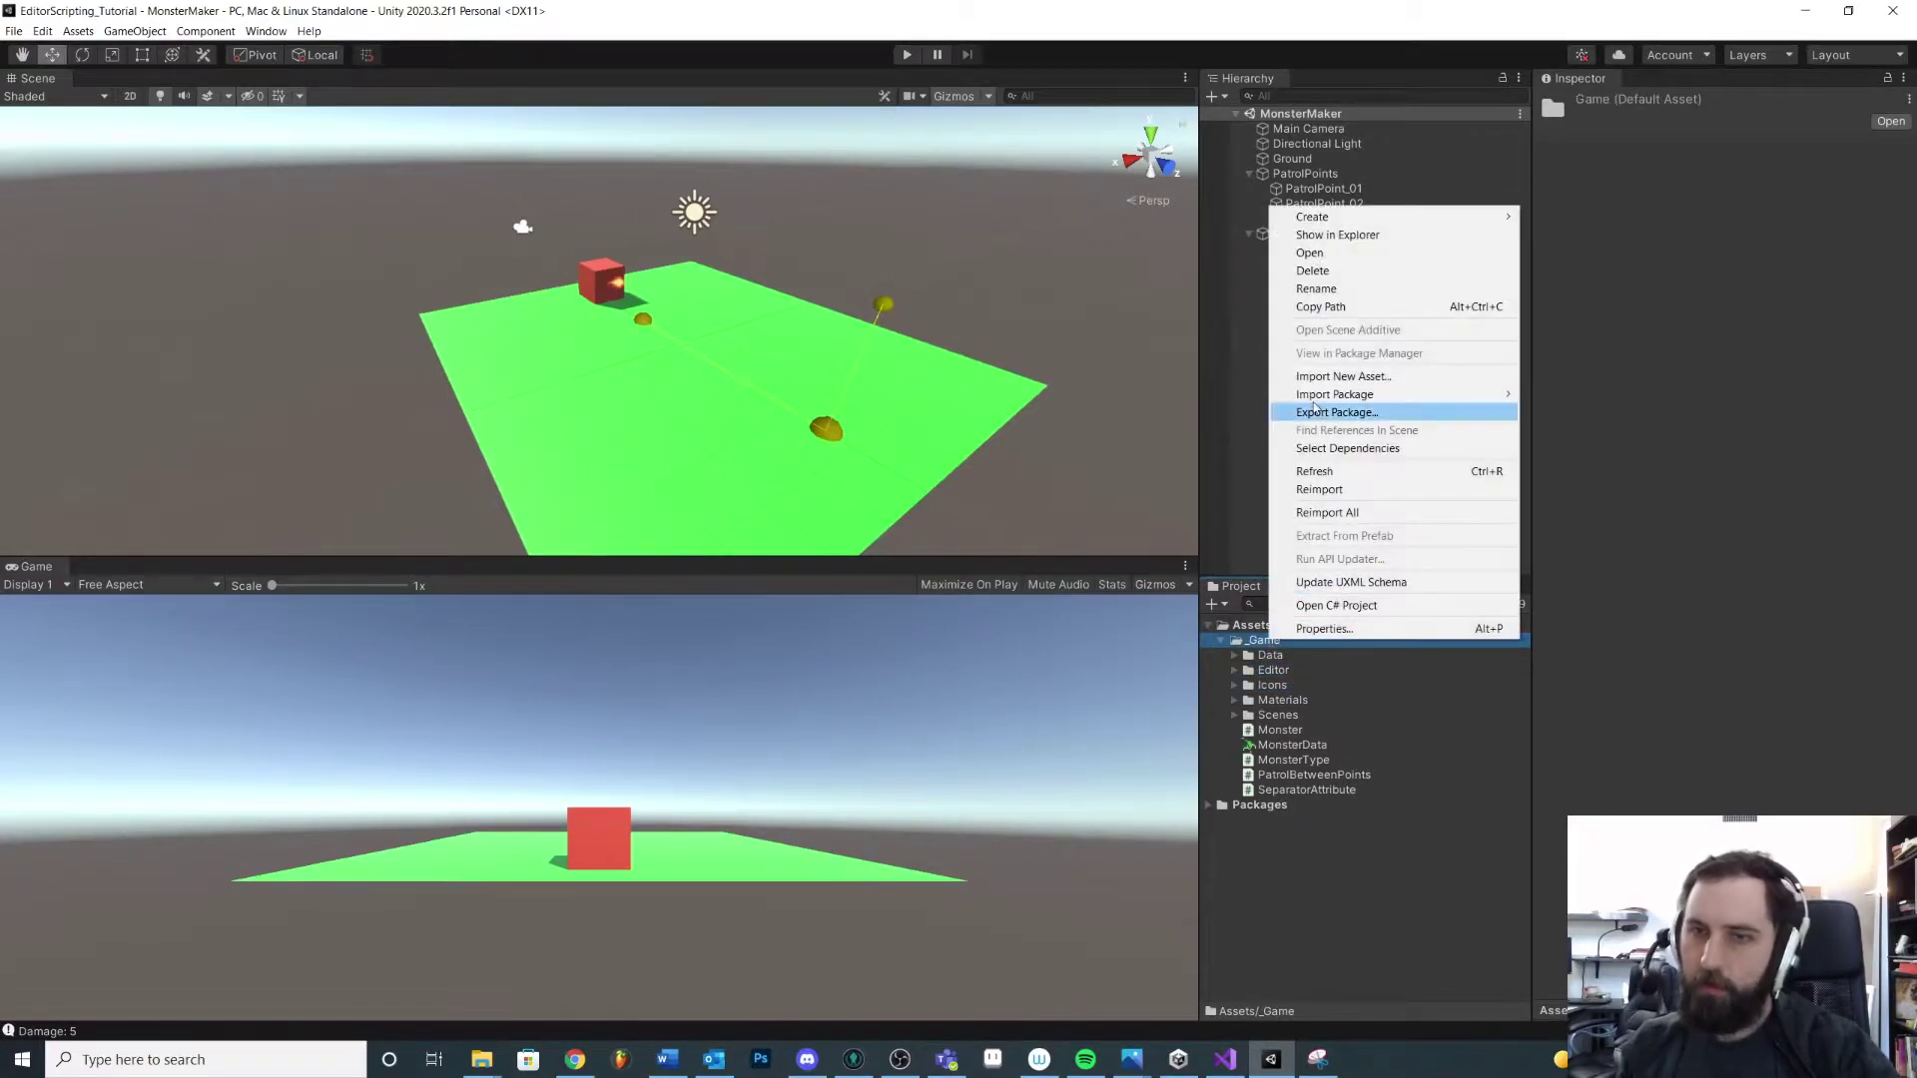
mouse_move(1318, 217)
left_click(1566, 250)
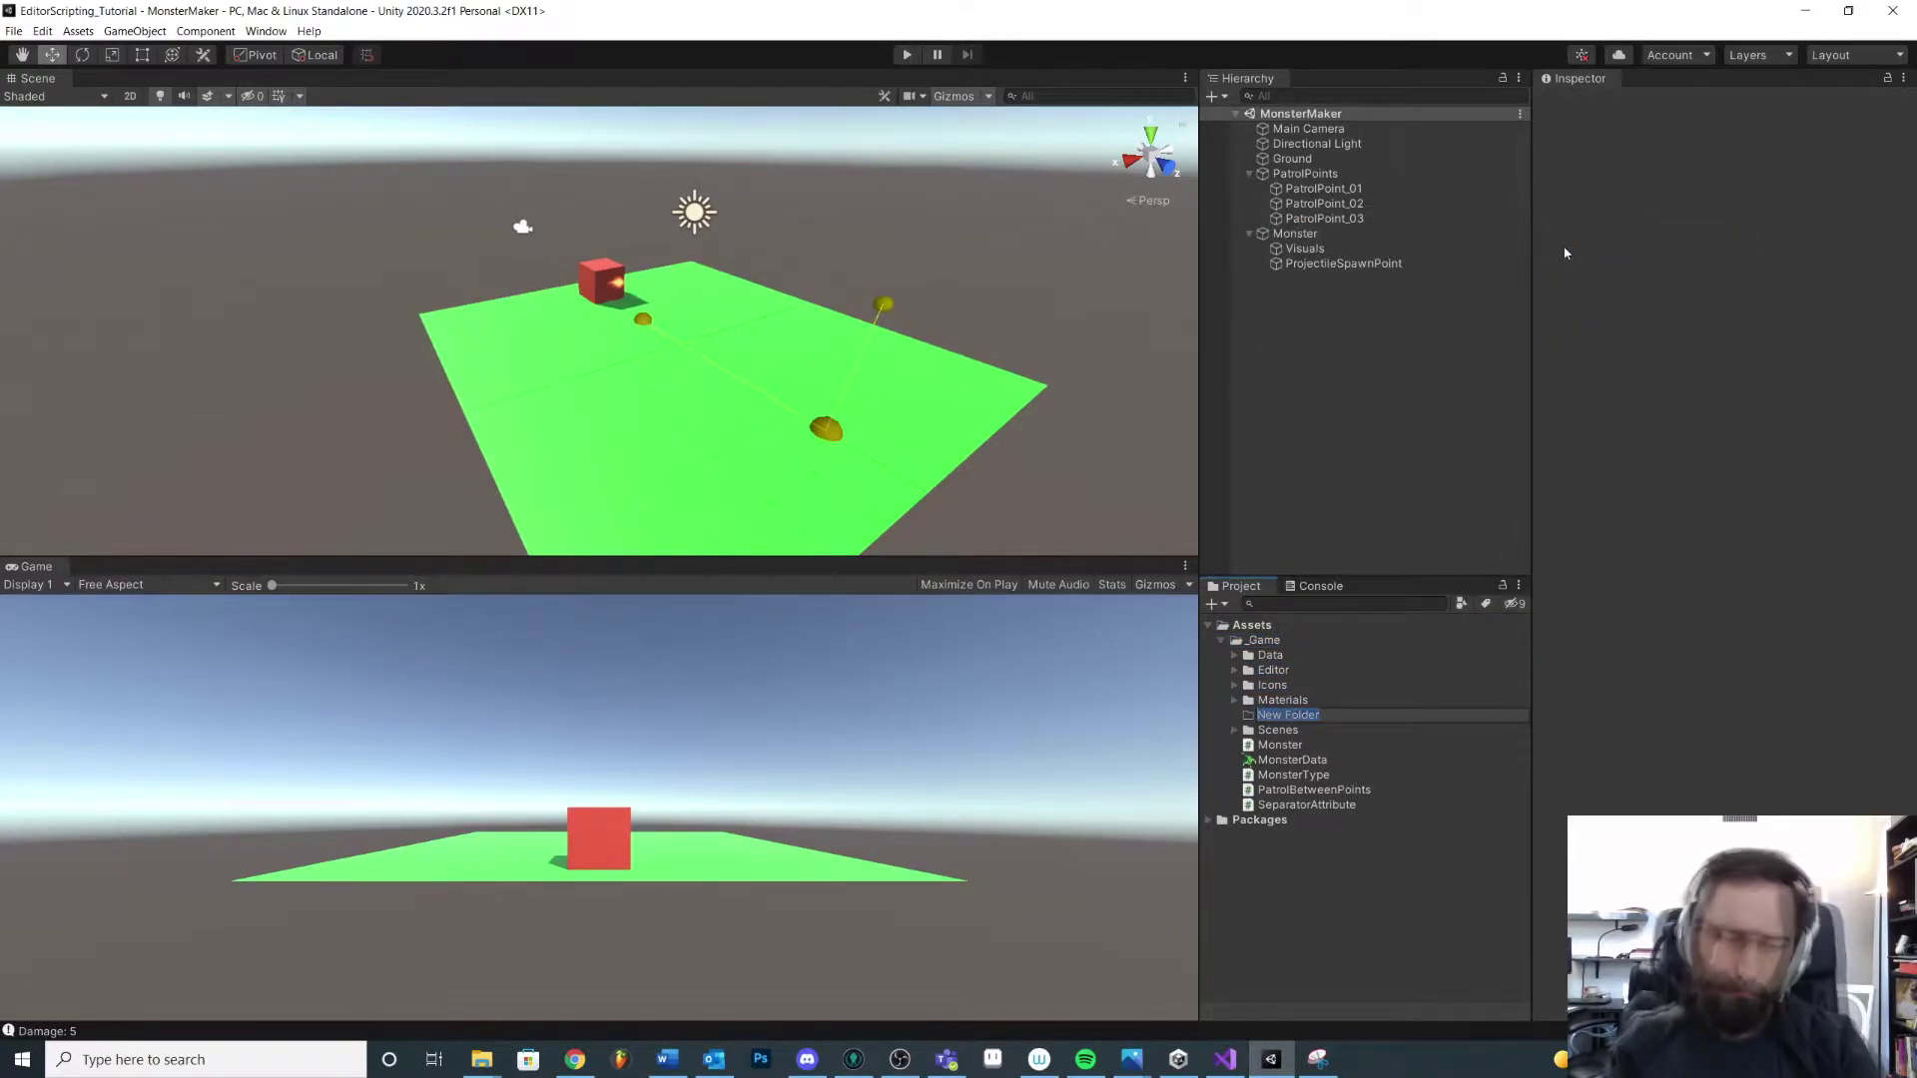
type("Separator")
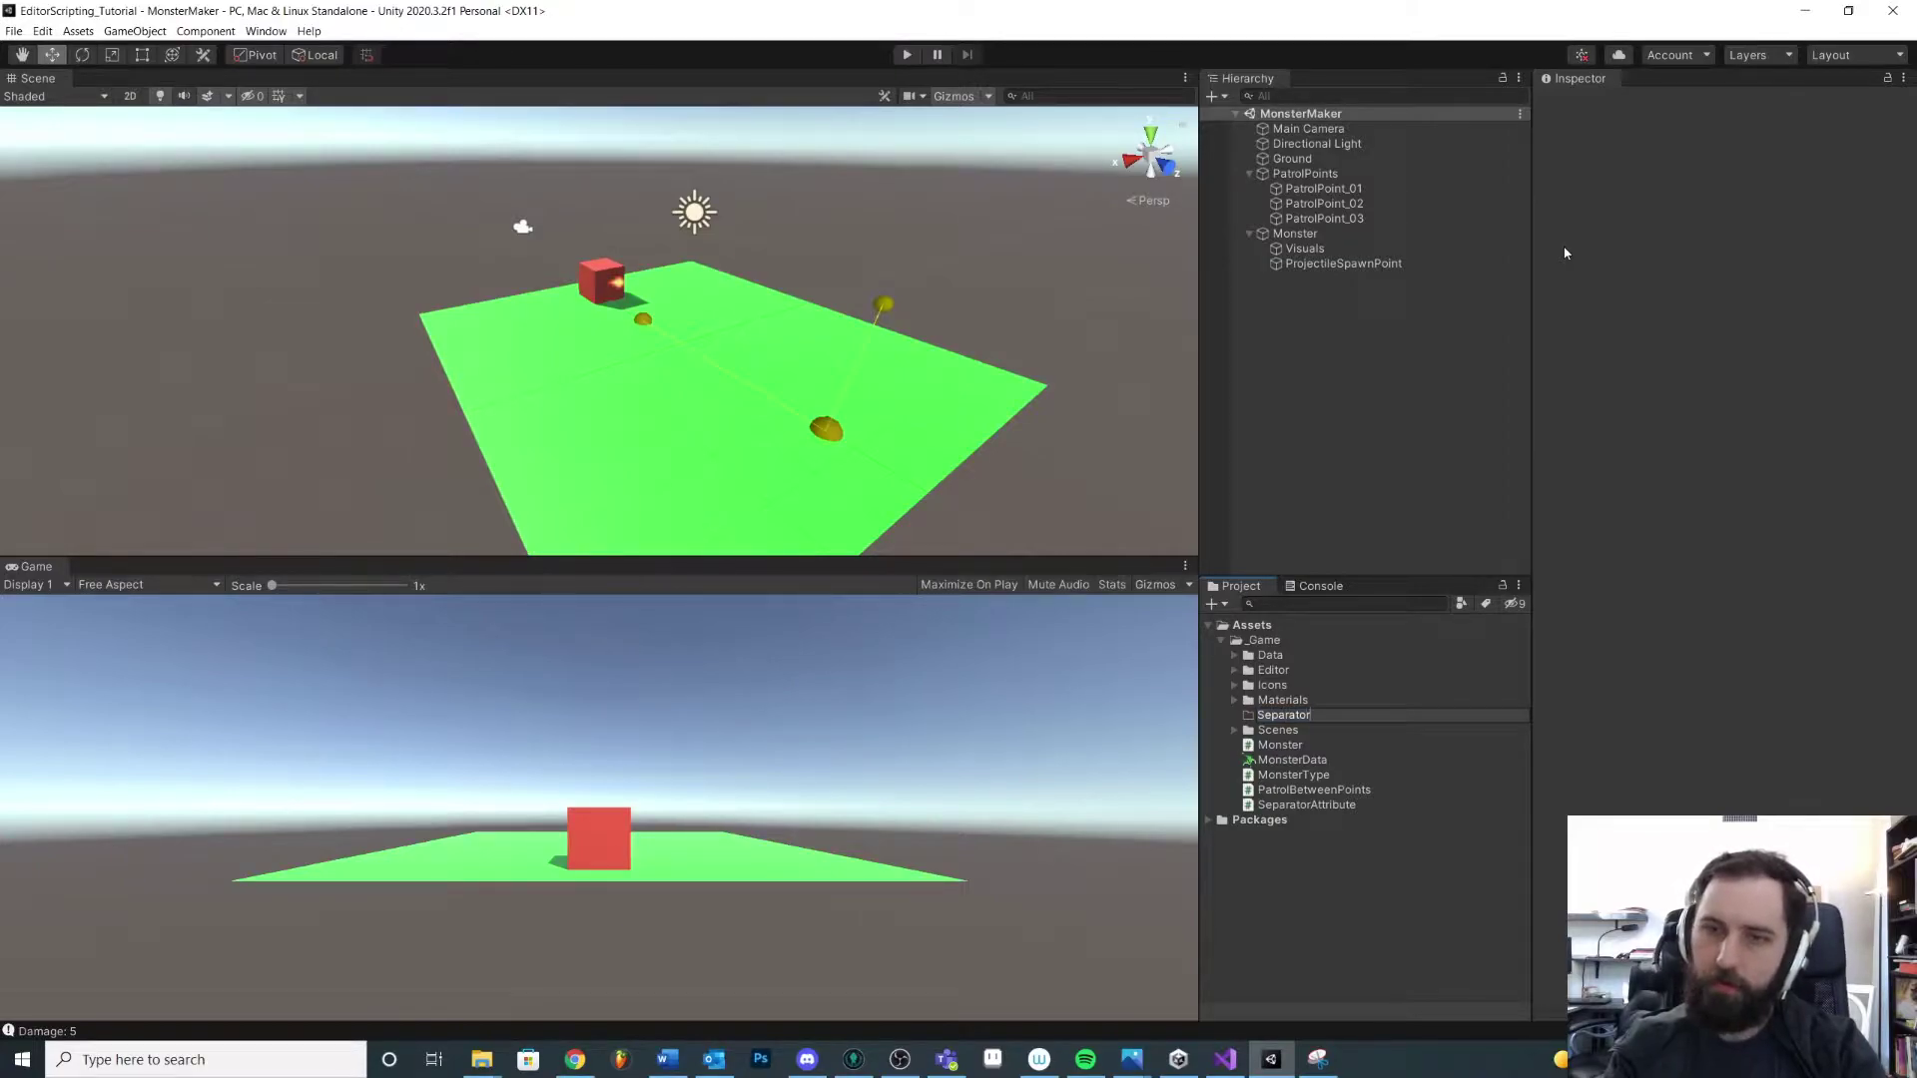
type("Attribute")
key("Return")
Move the Editor folder containing the SeparatorDrawer script into the SeparatorAttribute folder
left_click(1278, 745)
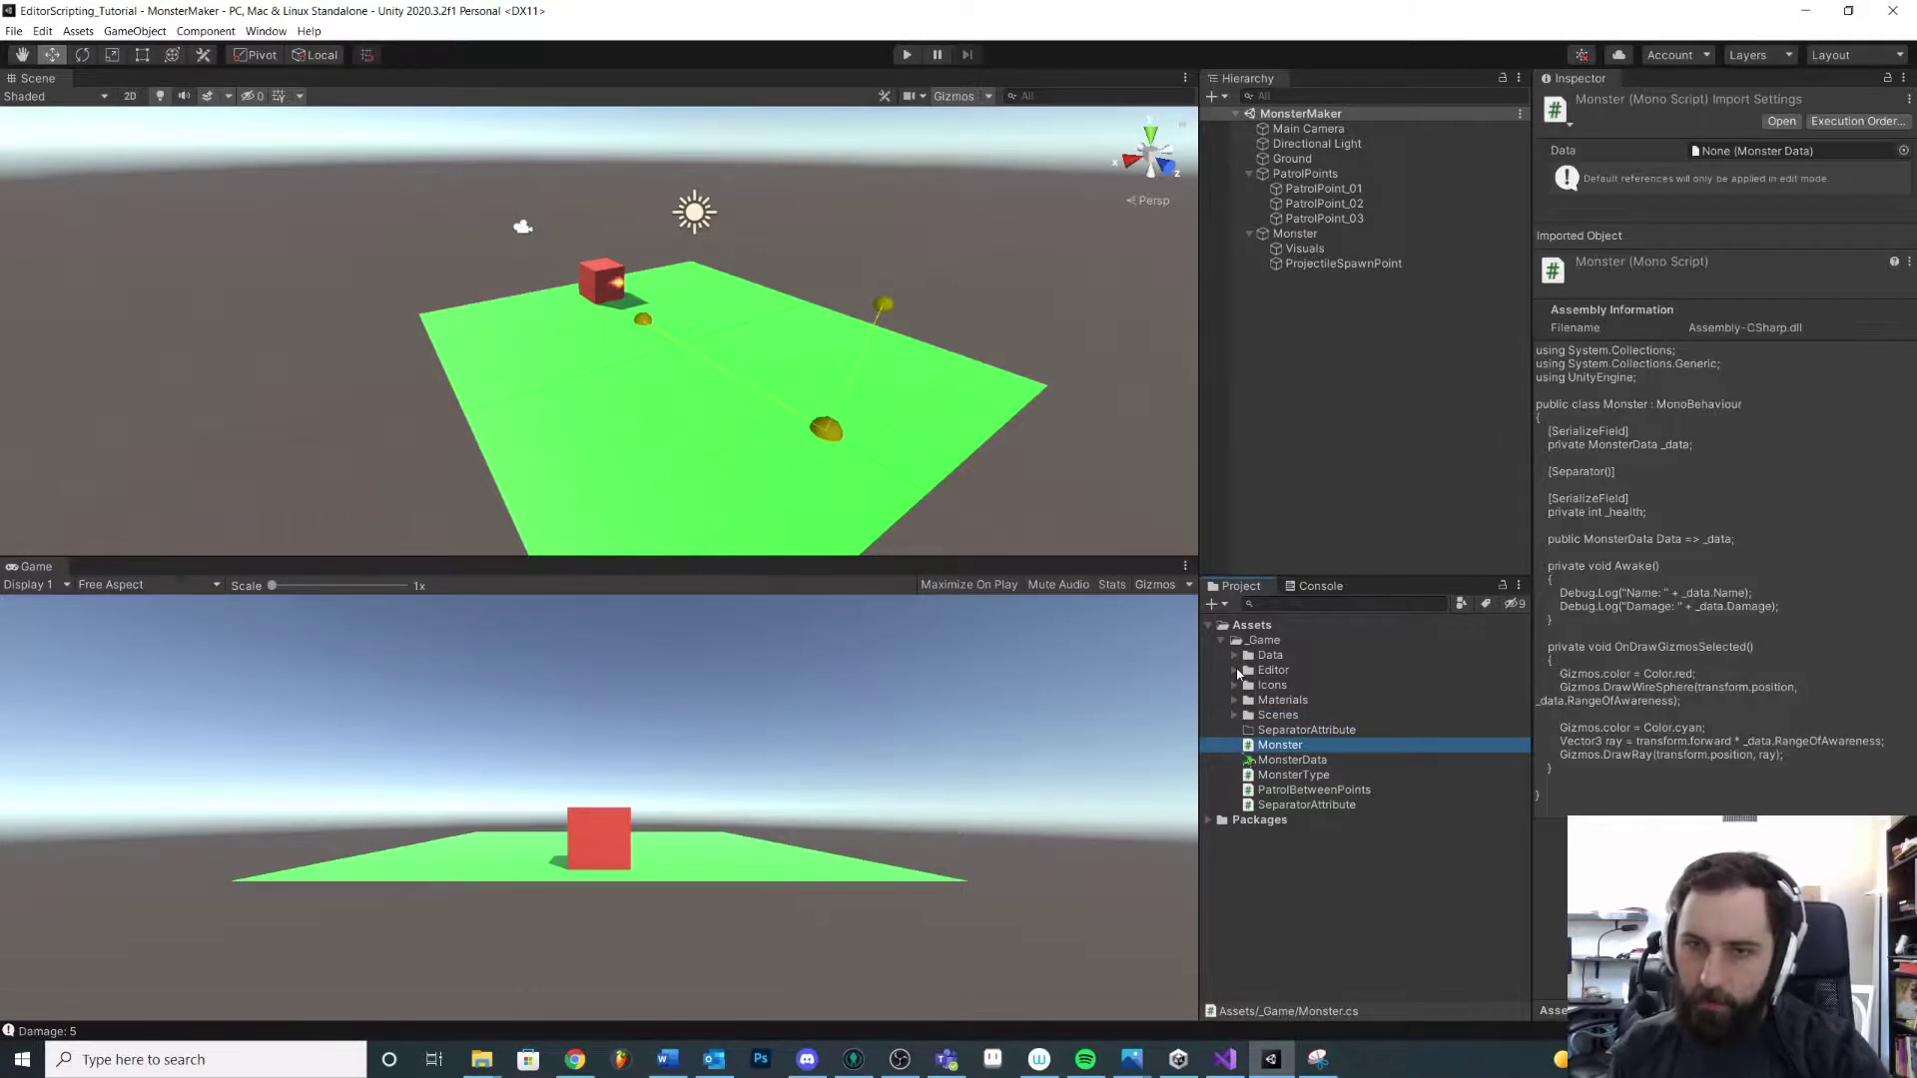
left_click(1236, 671)
left_click(1263, 671)
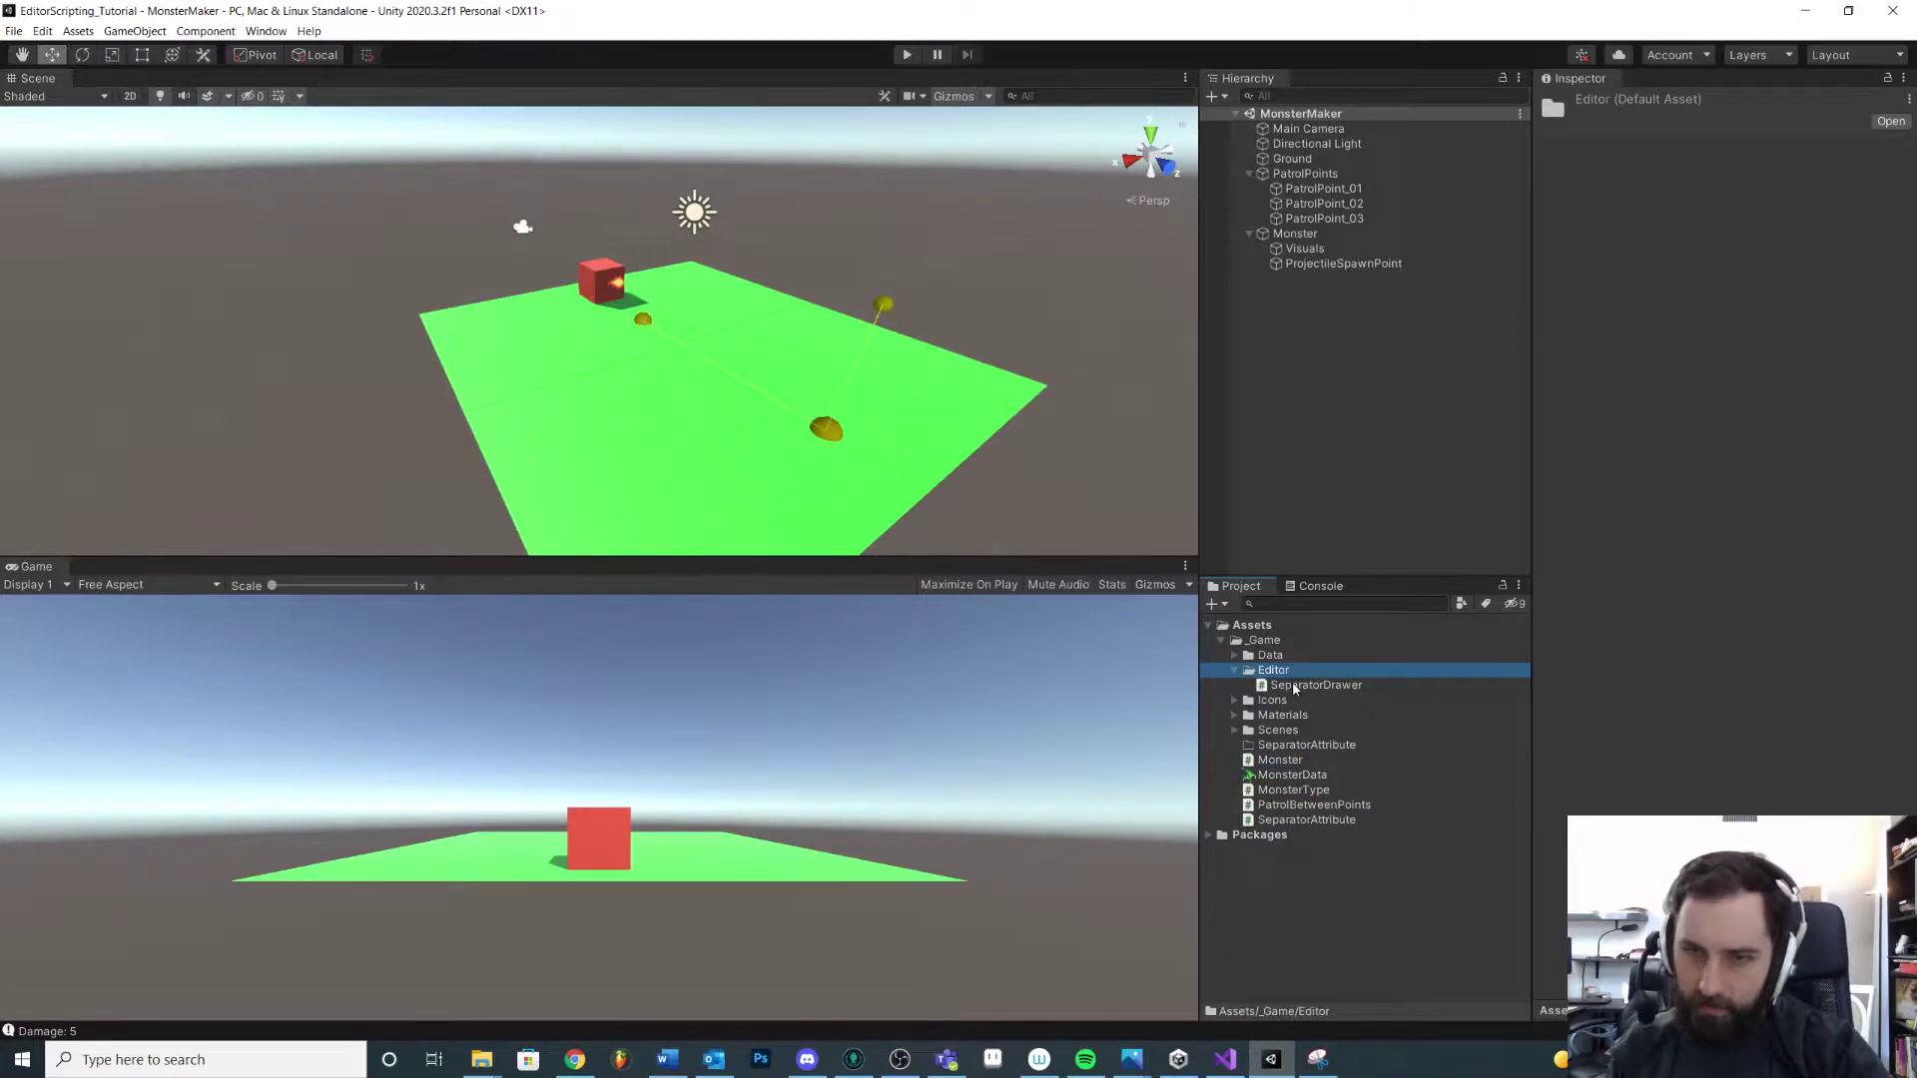
left_click(1294, 687)
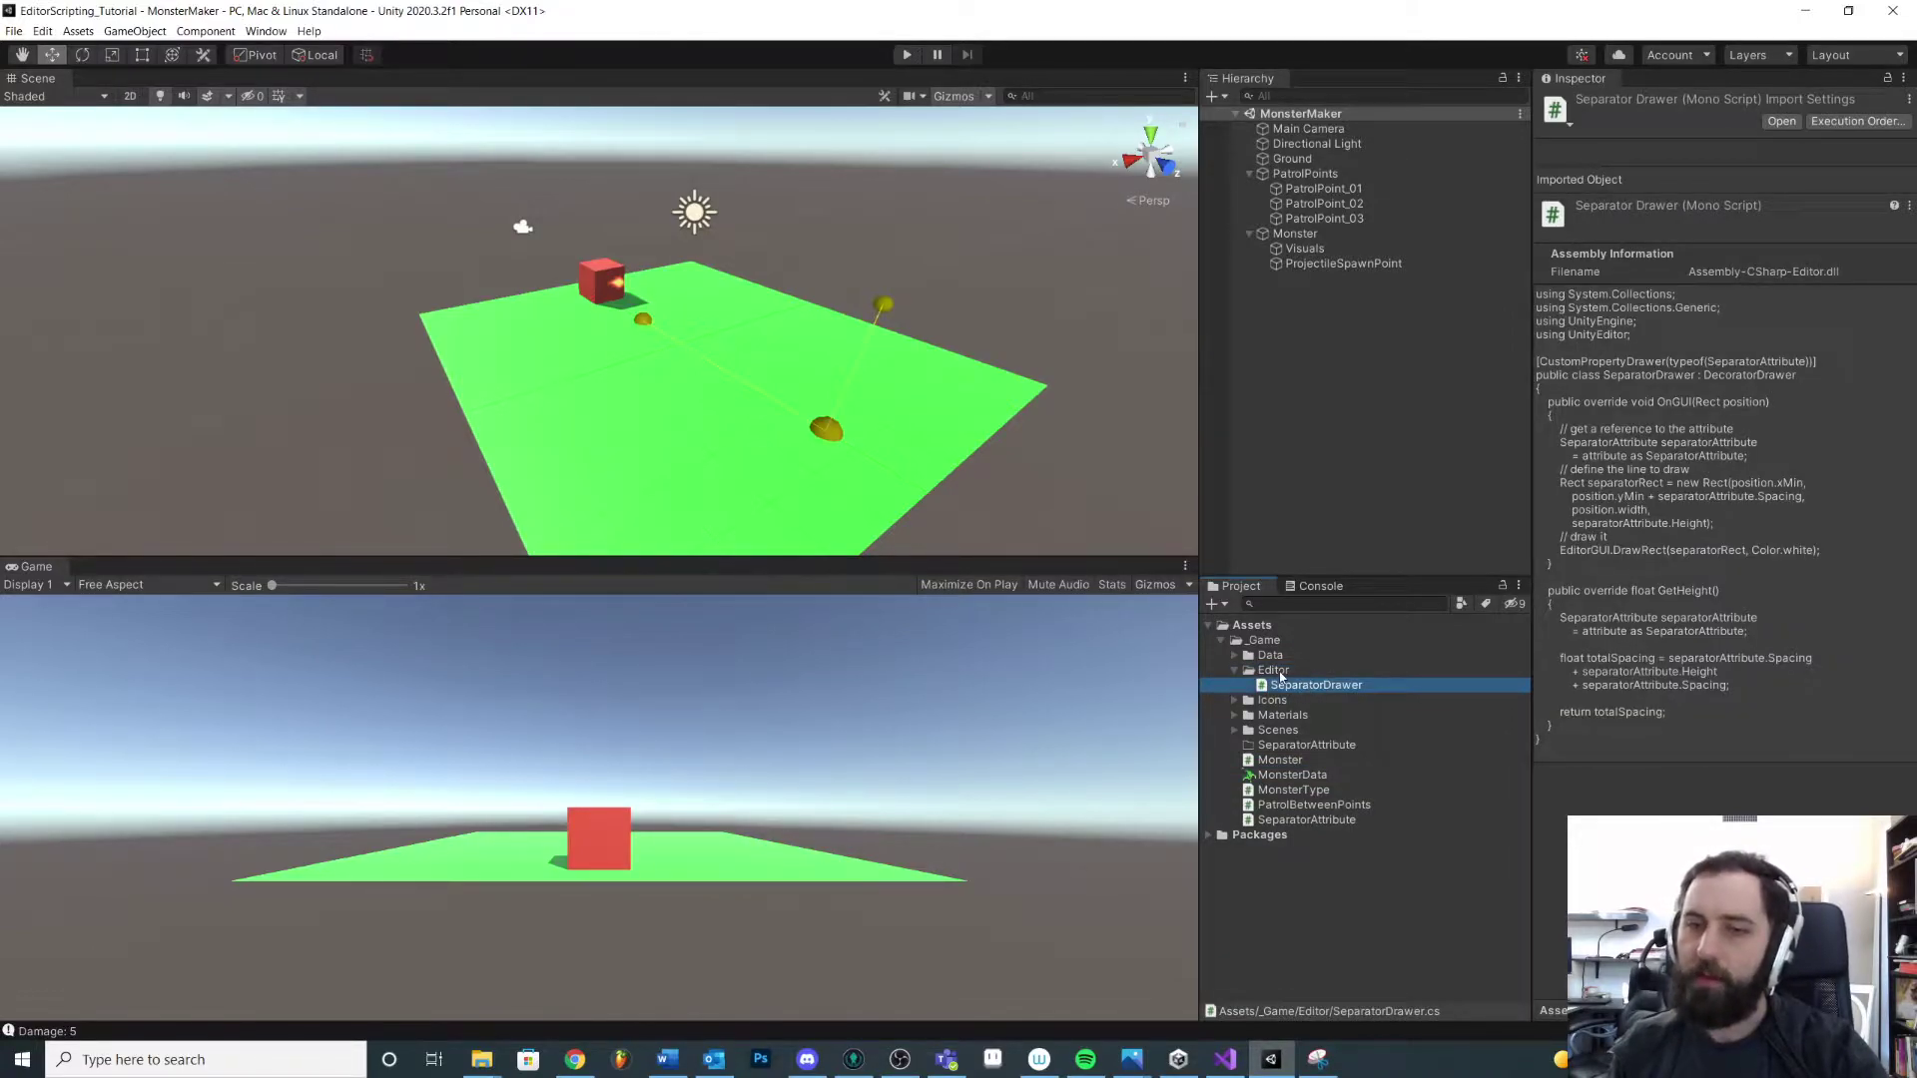
left_click(1623, 334)
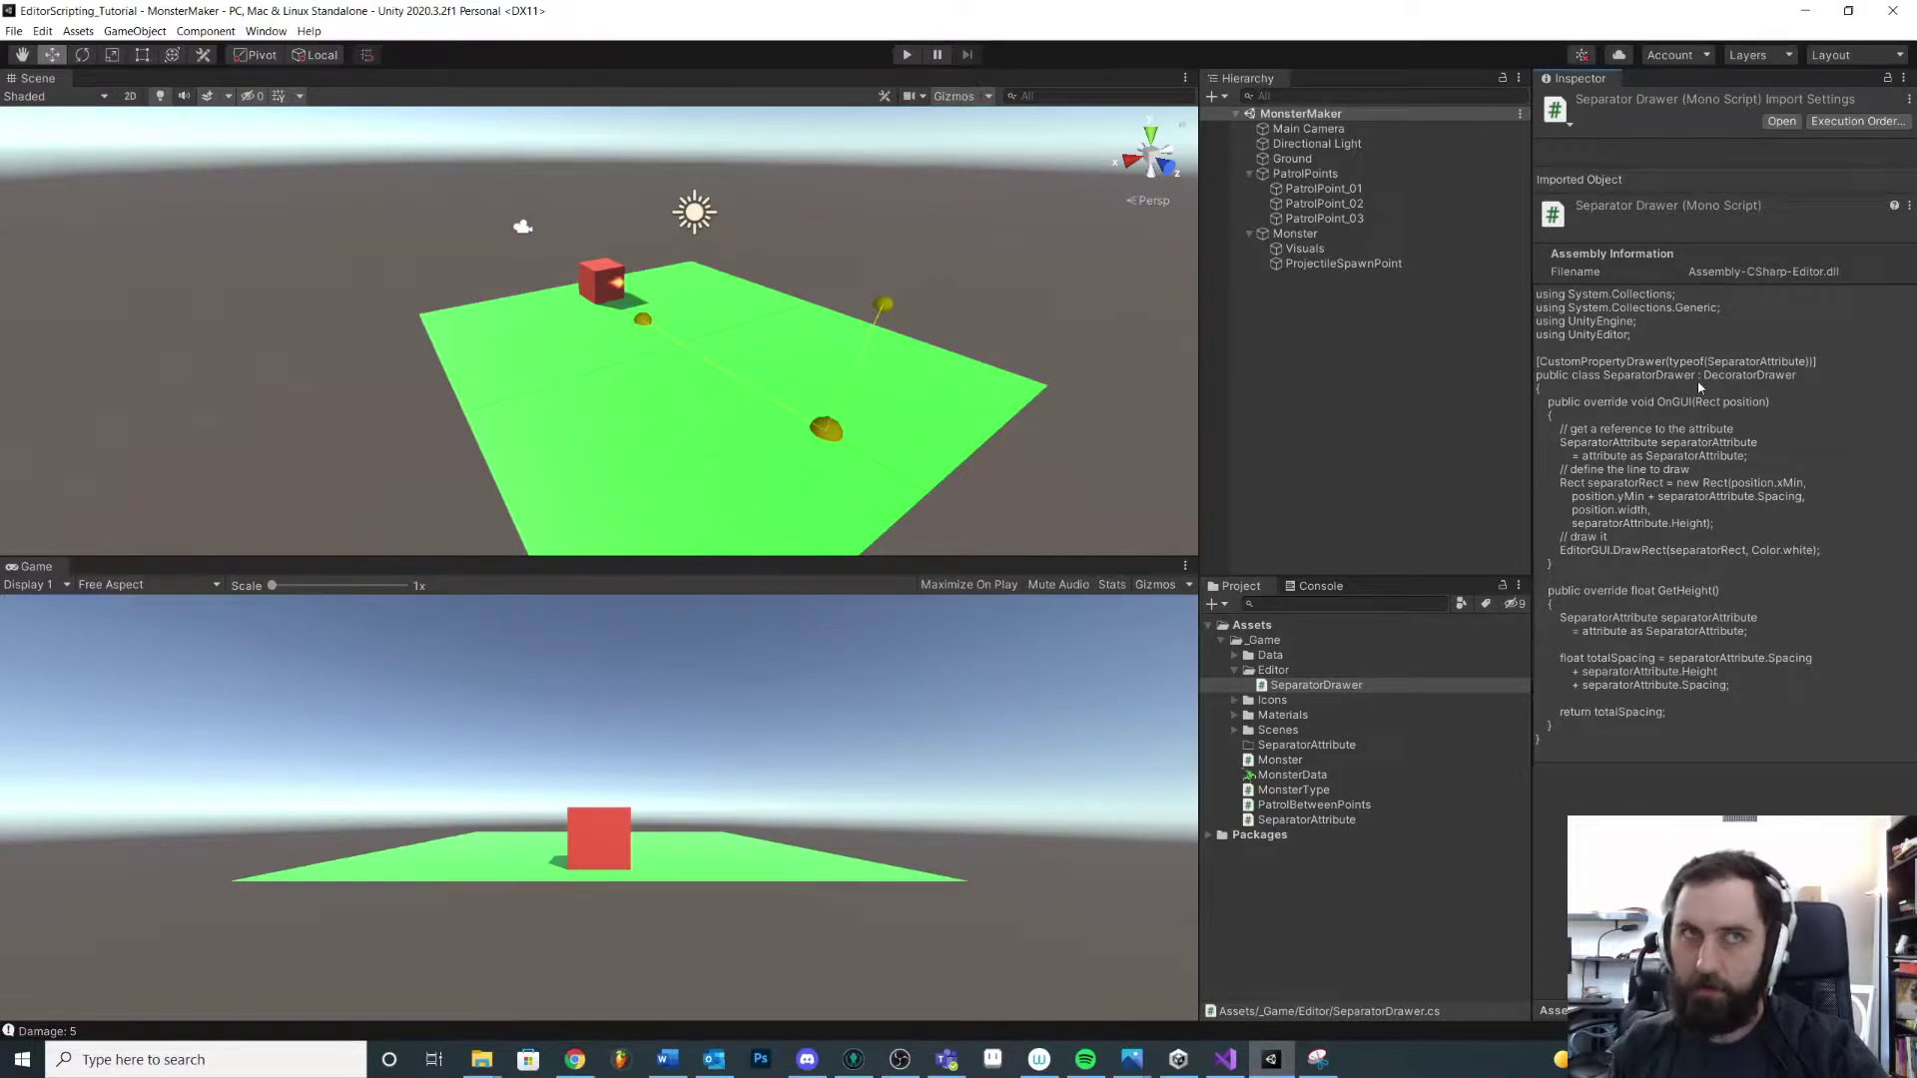
left_click(1273, 669)
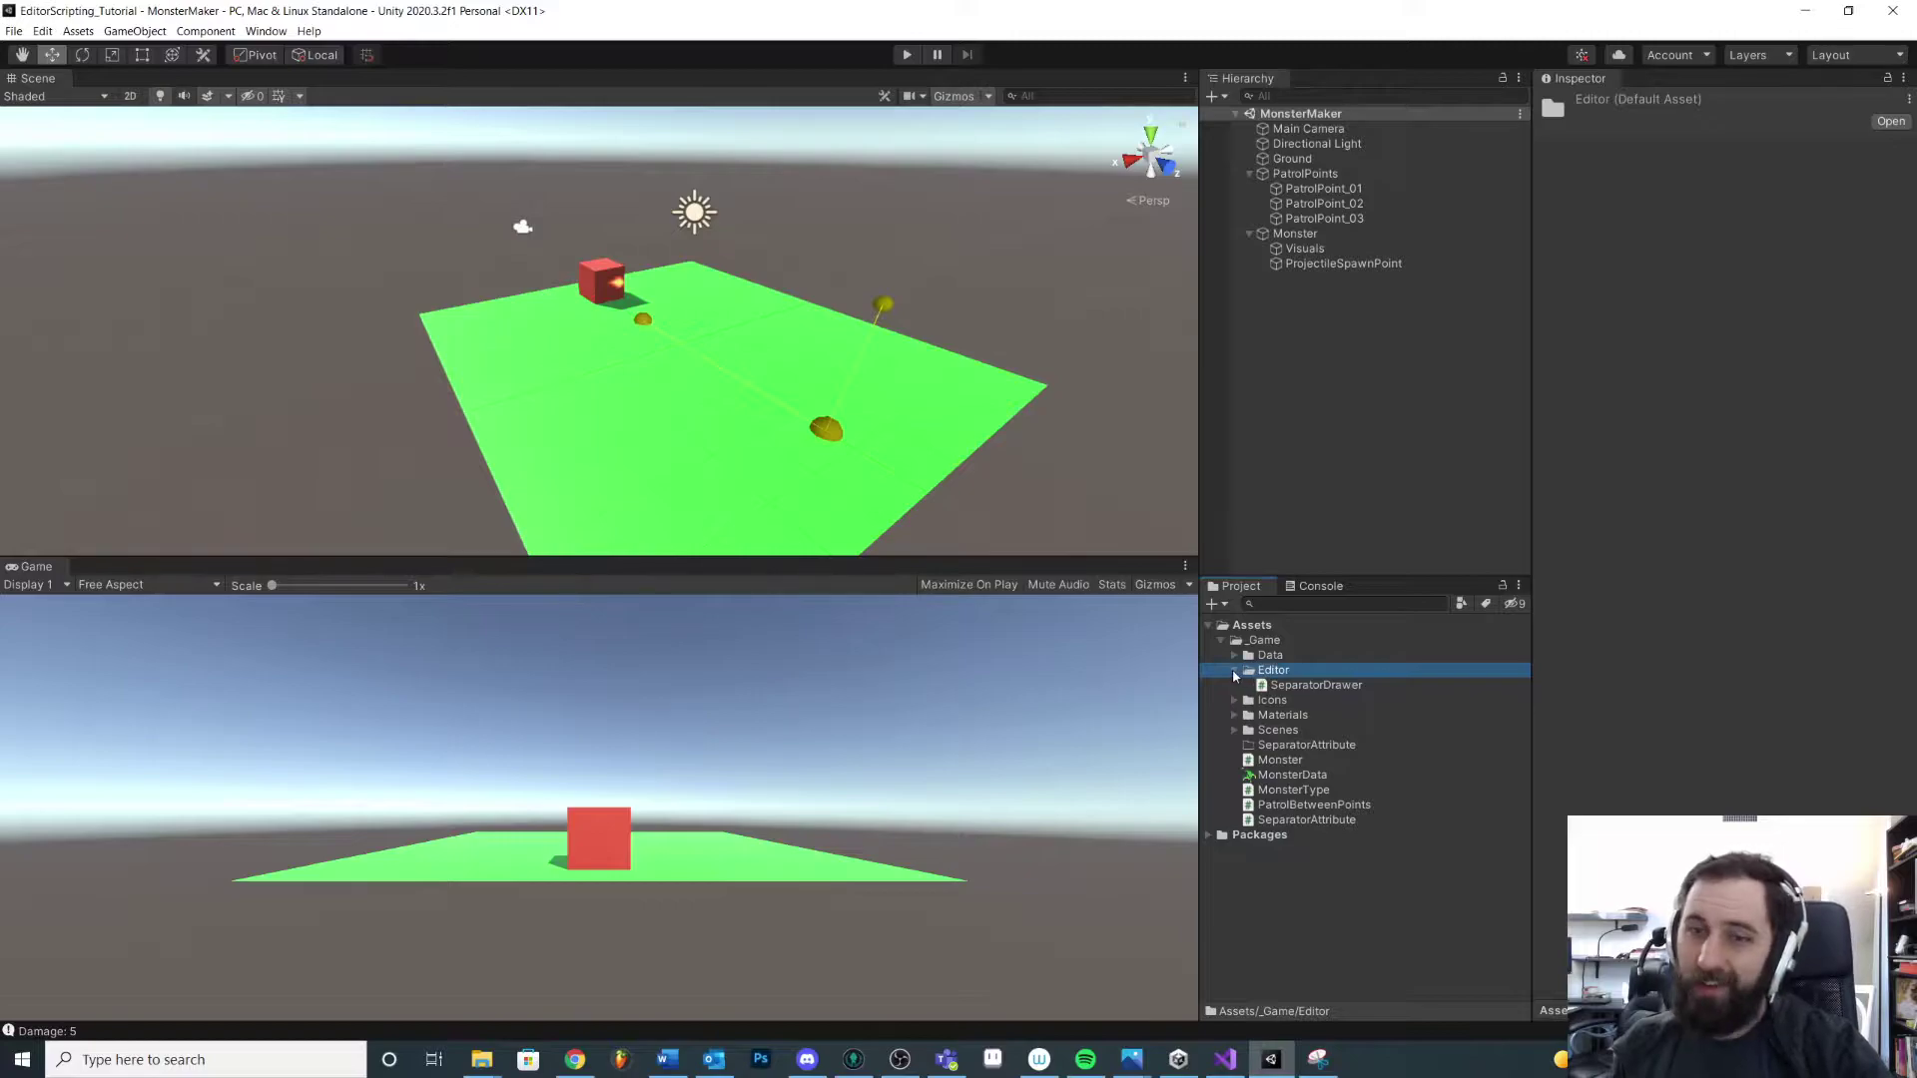
left_click(1235, 671)
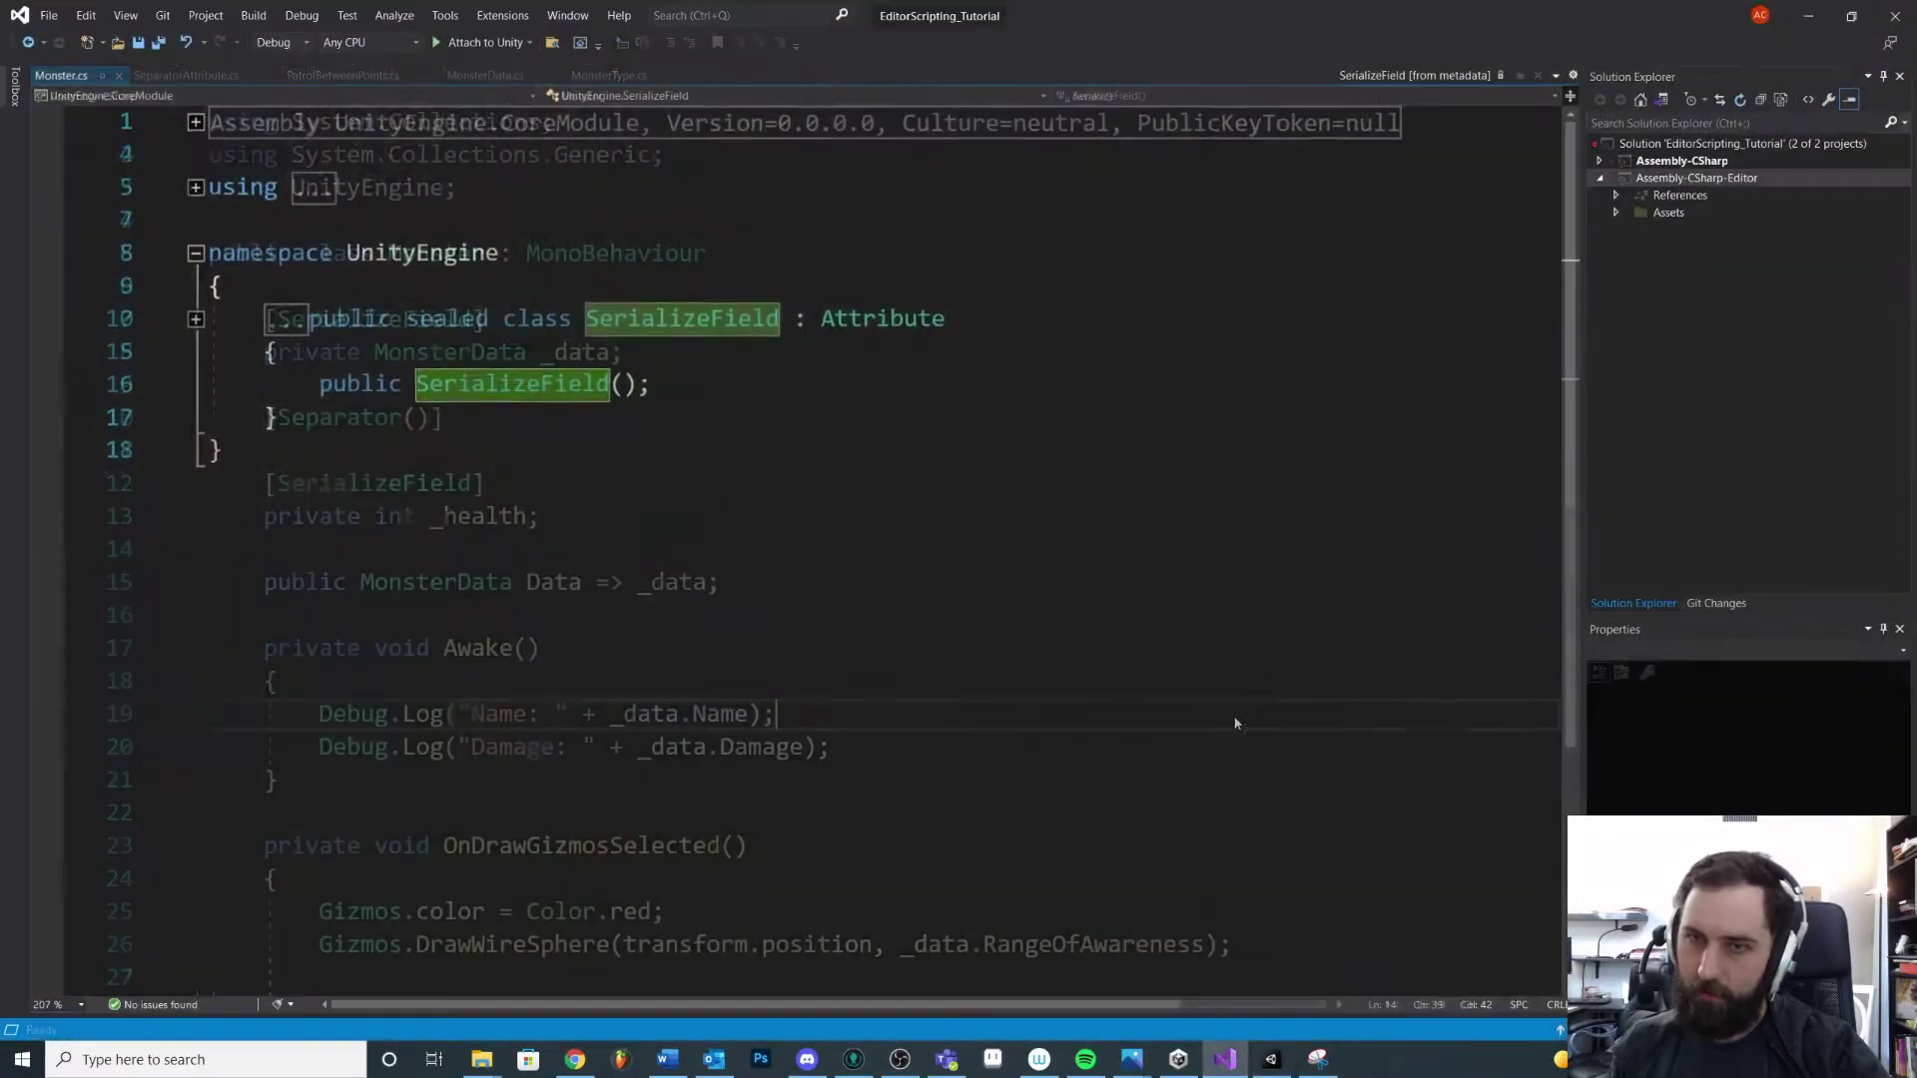
key("alt+Tab")
left_click(1811, 24)
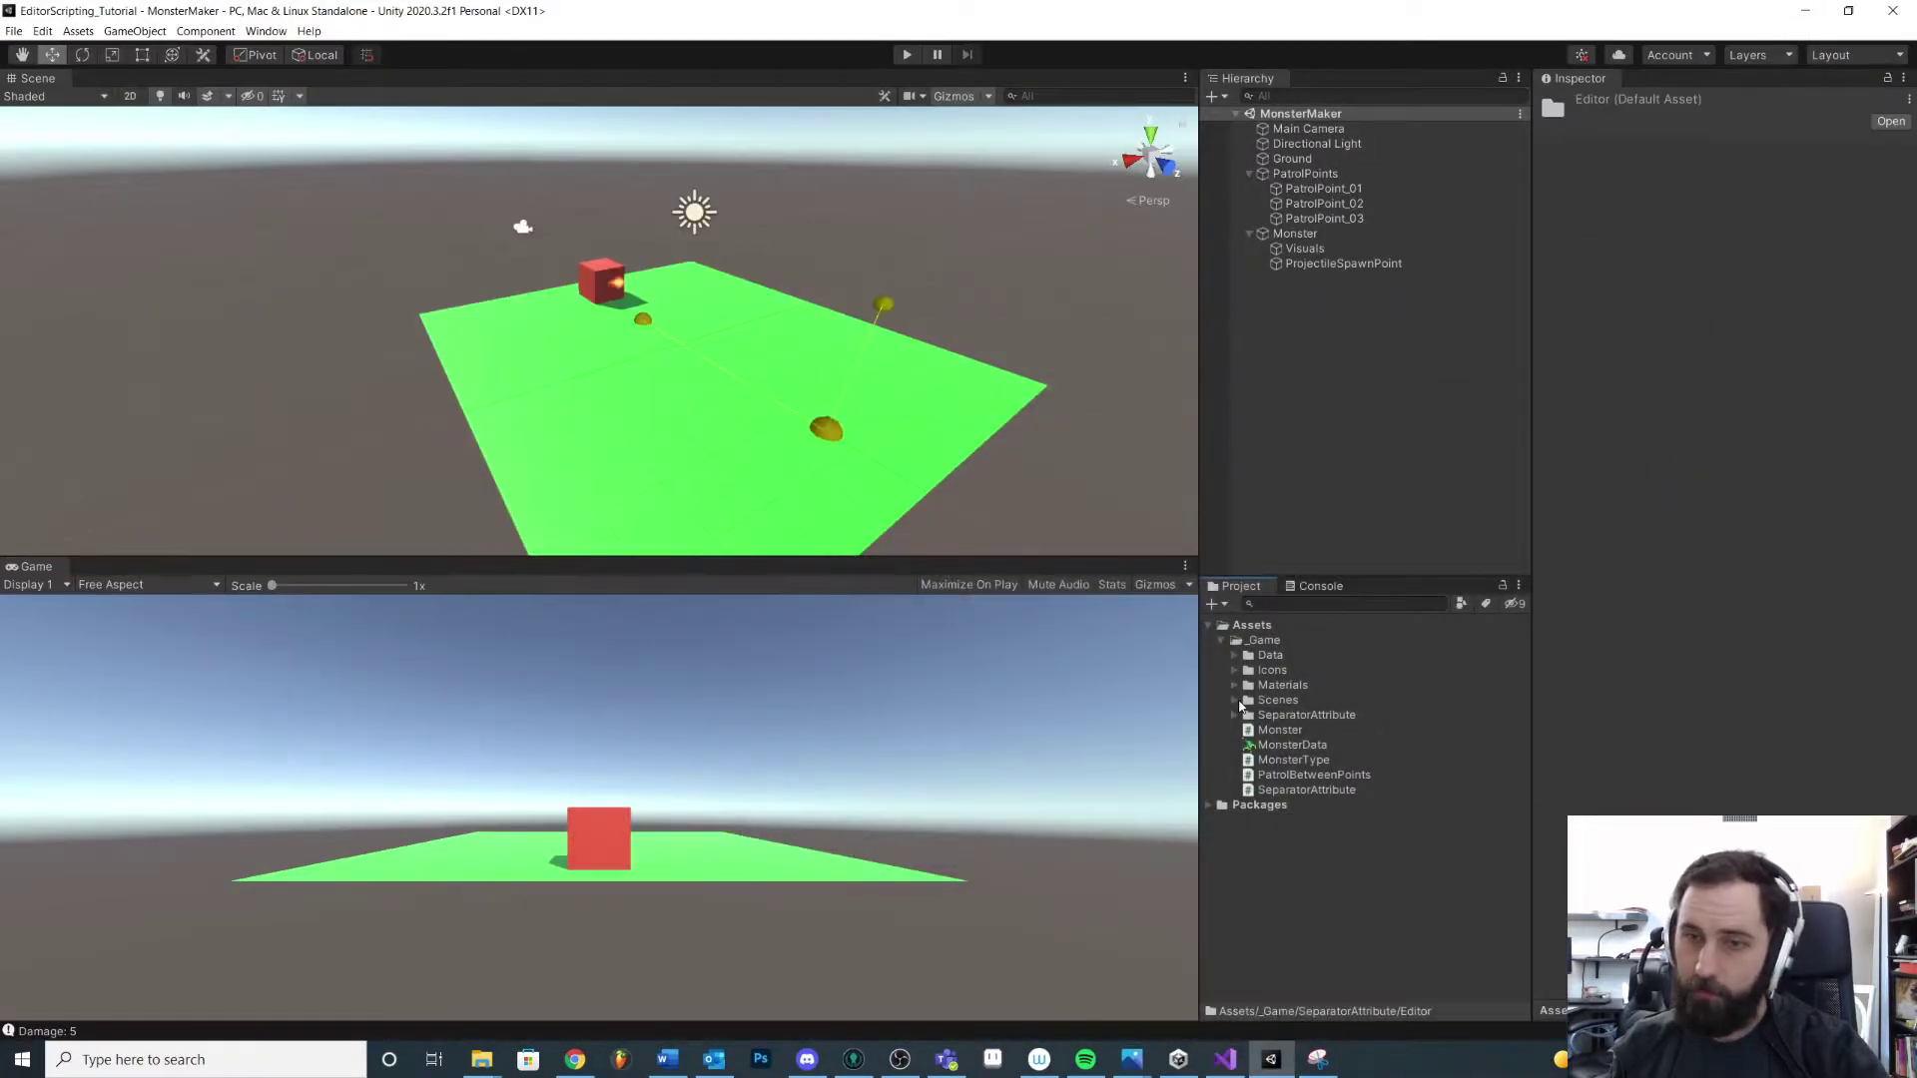
left_click(1247, 730)
left_click(1251, 734)
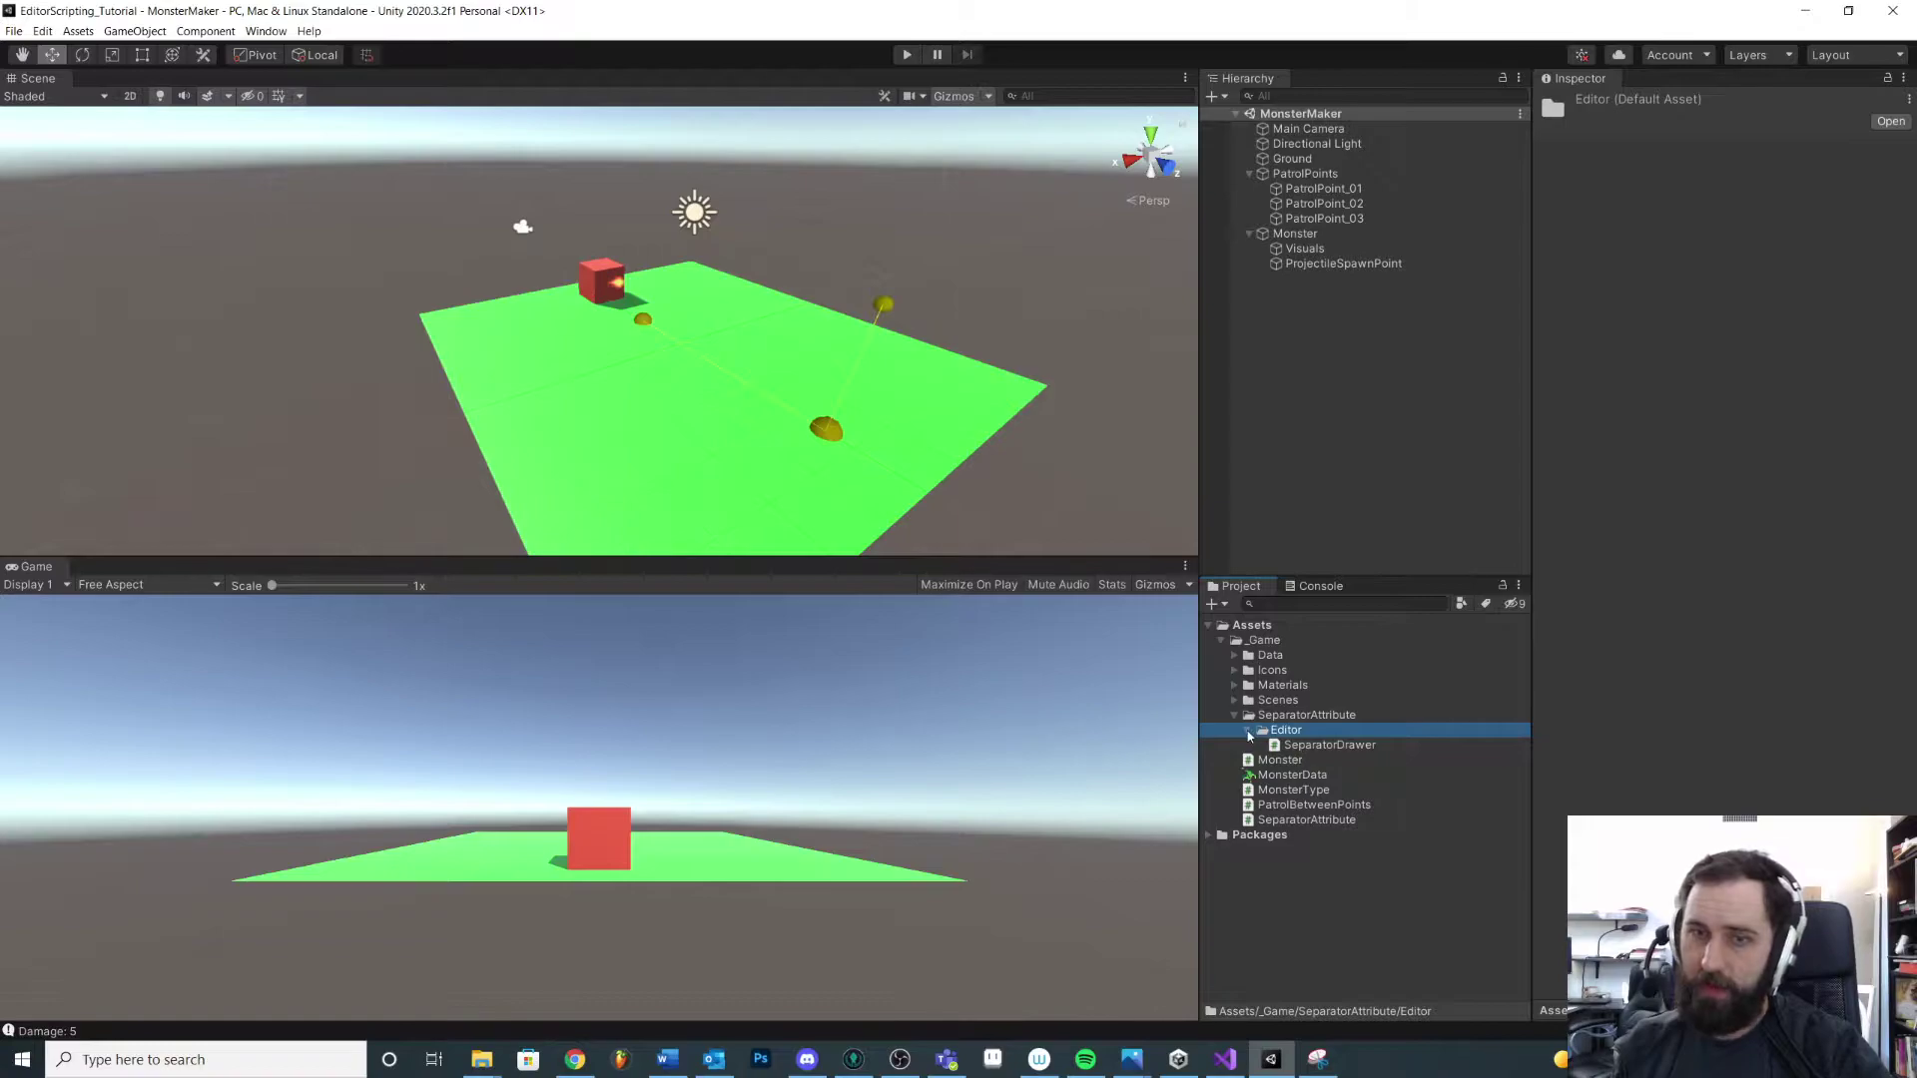
left_click(1251, 734)
left_click(1235, 715)
Create a new folder named MonsterMaker inside the _Game folder
right_click(1258, 640)
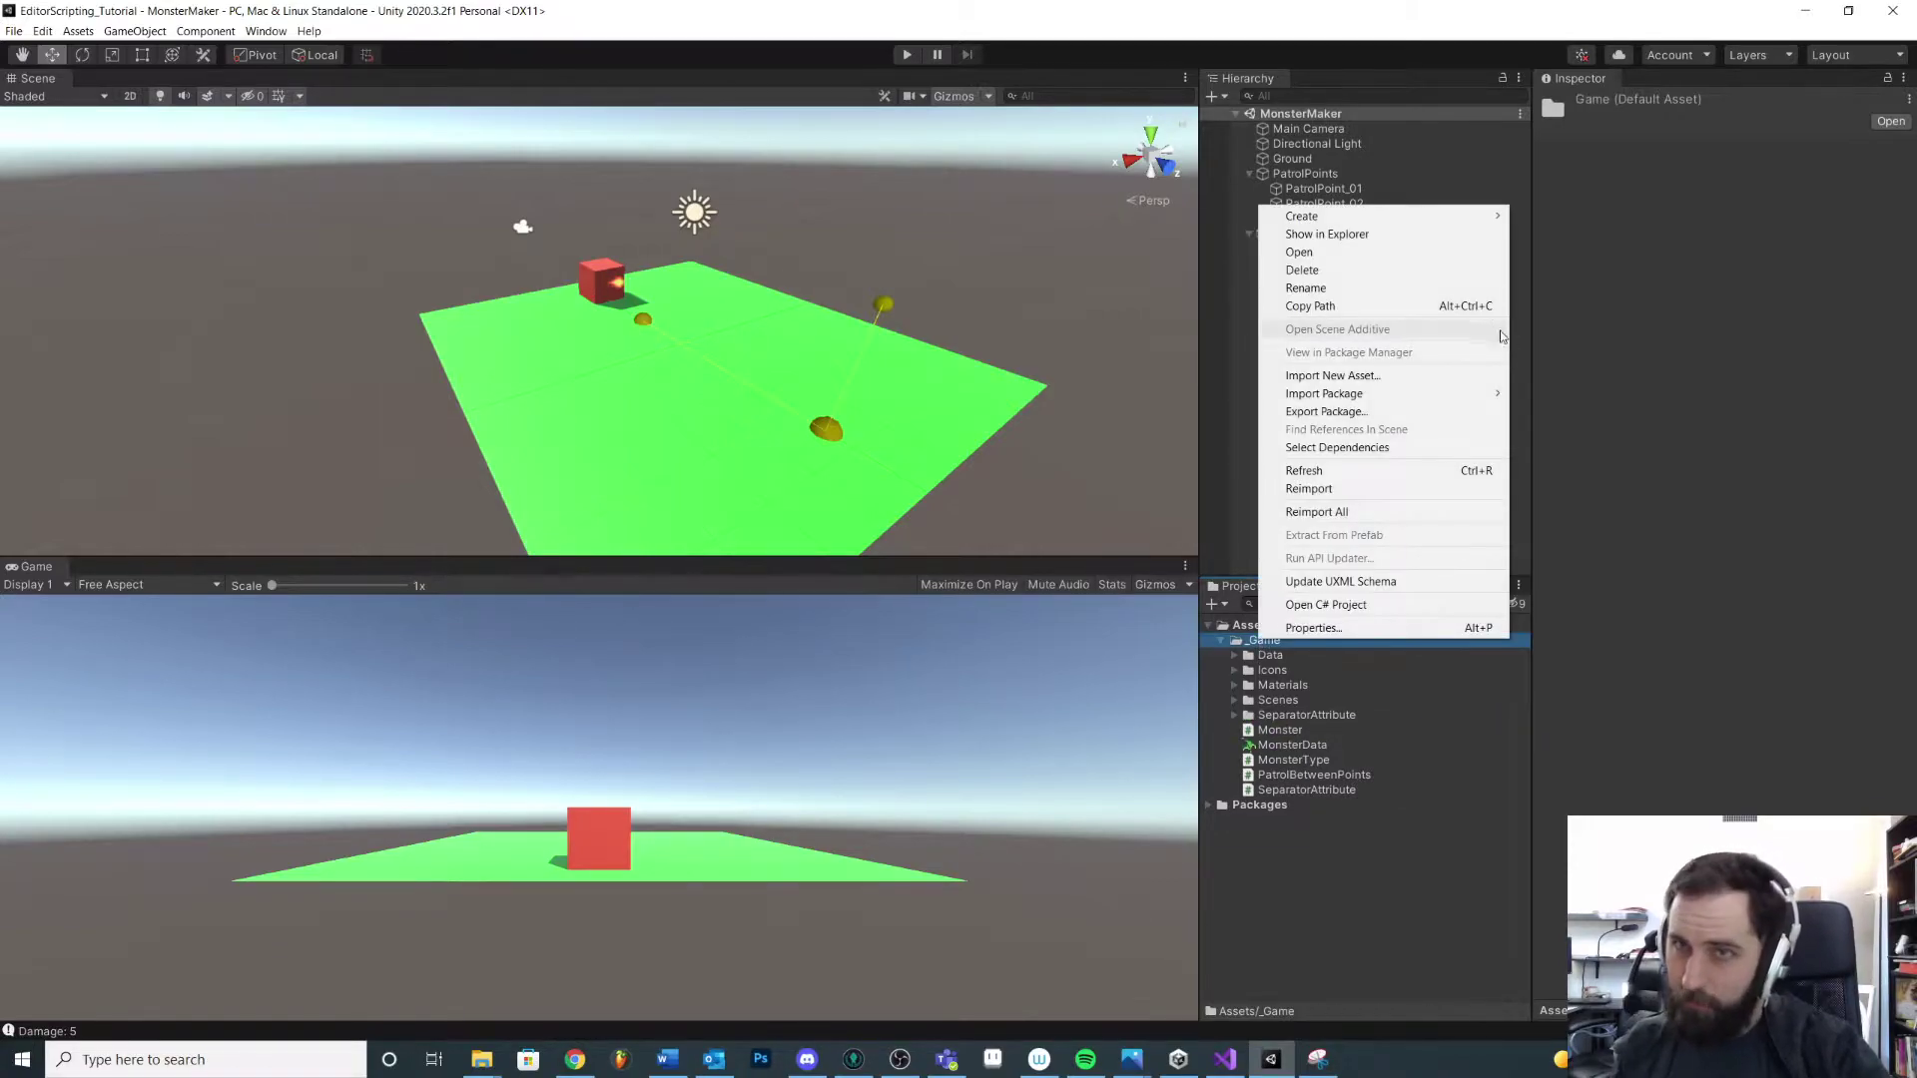
mouse_move(1429, 217)
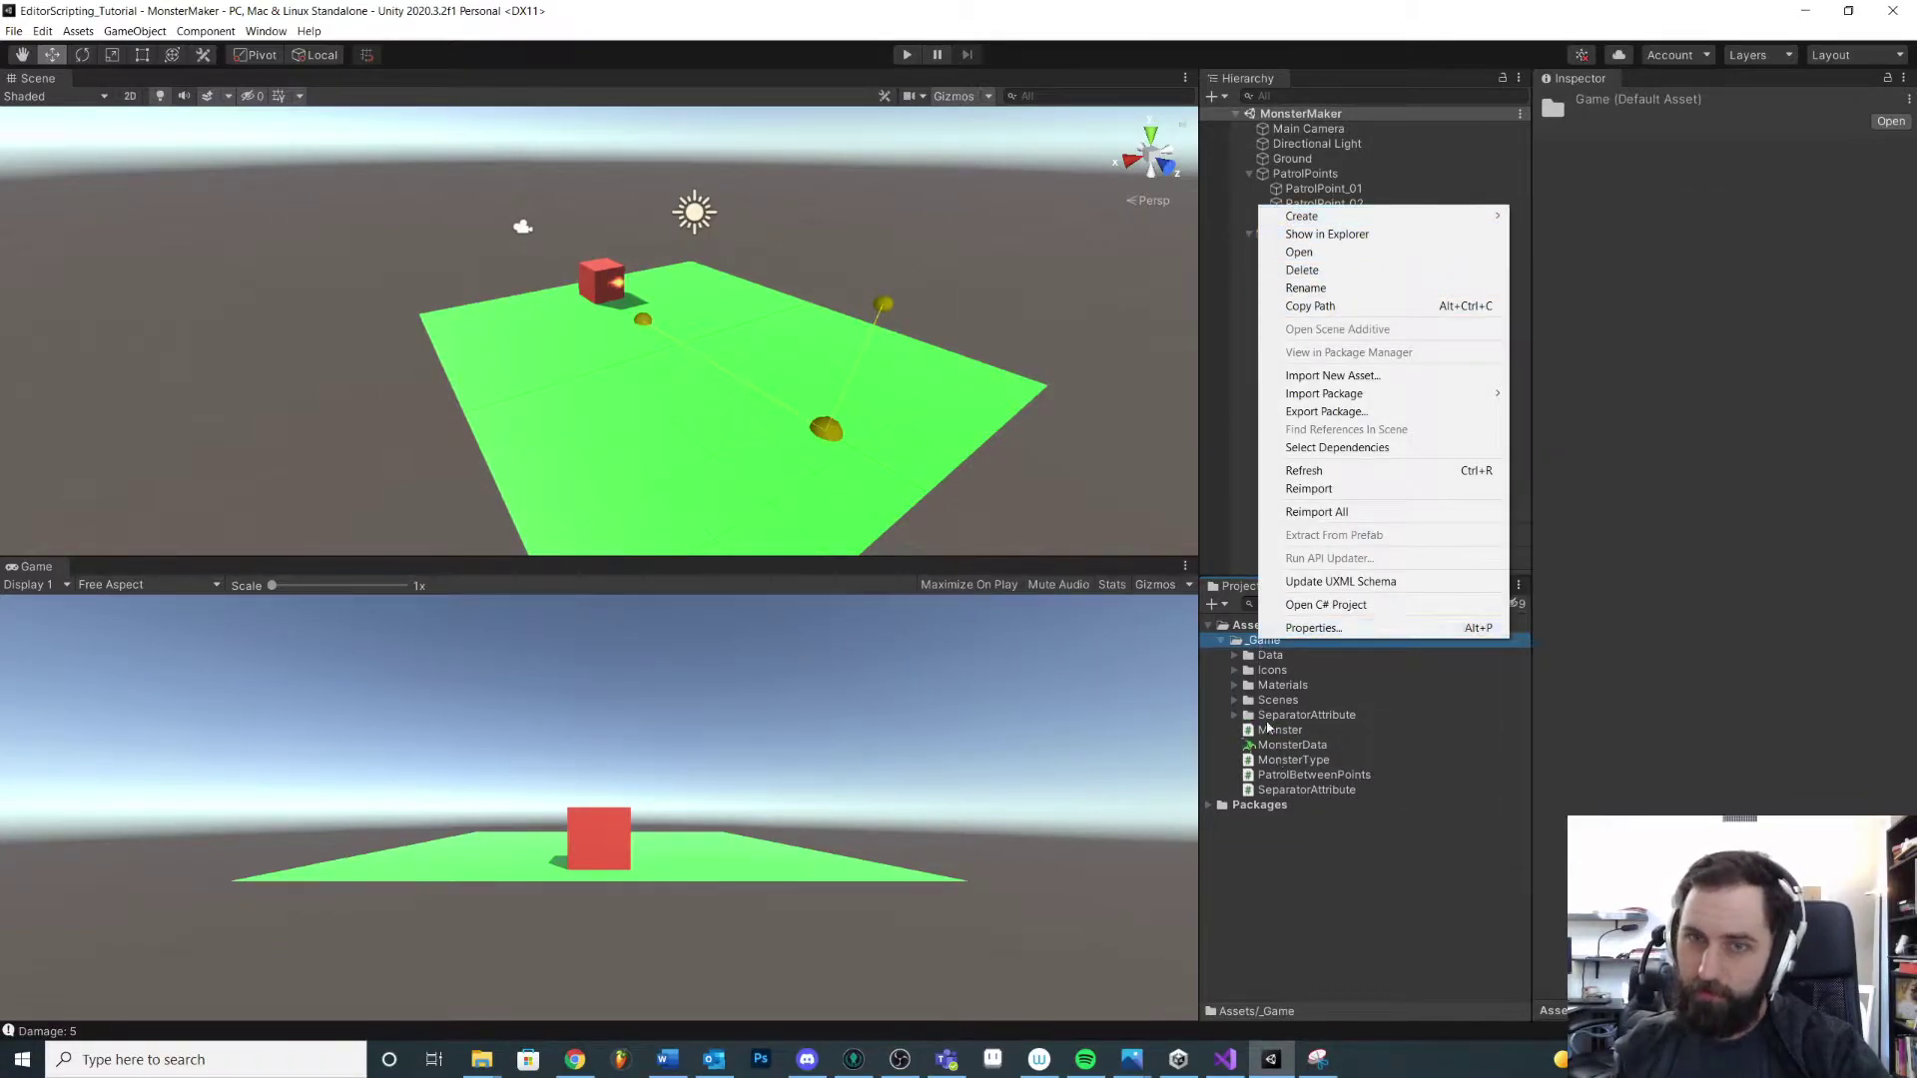
left_click(1272, 670)
left_click(1264, 642)
right_click(1264, 641)
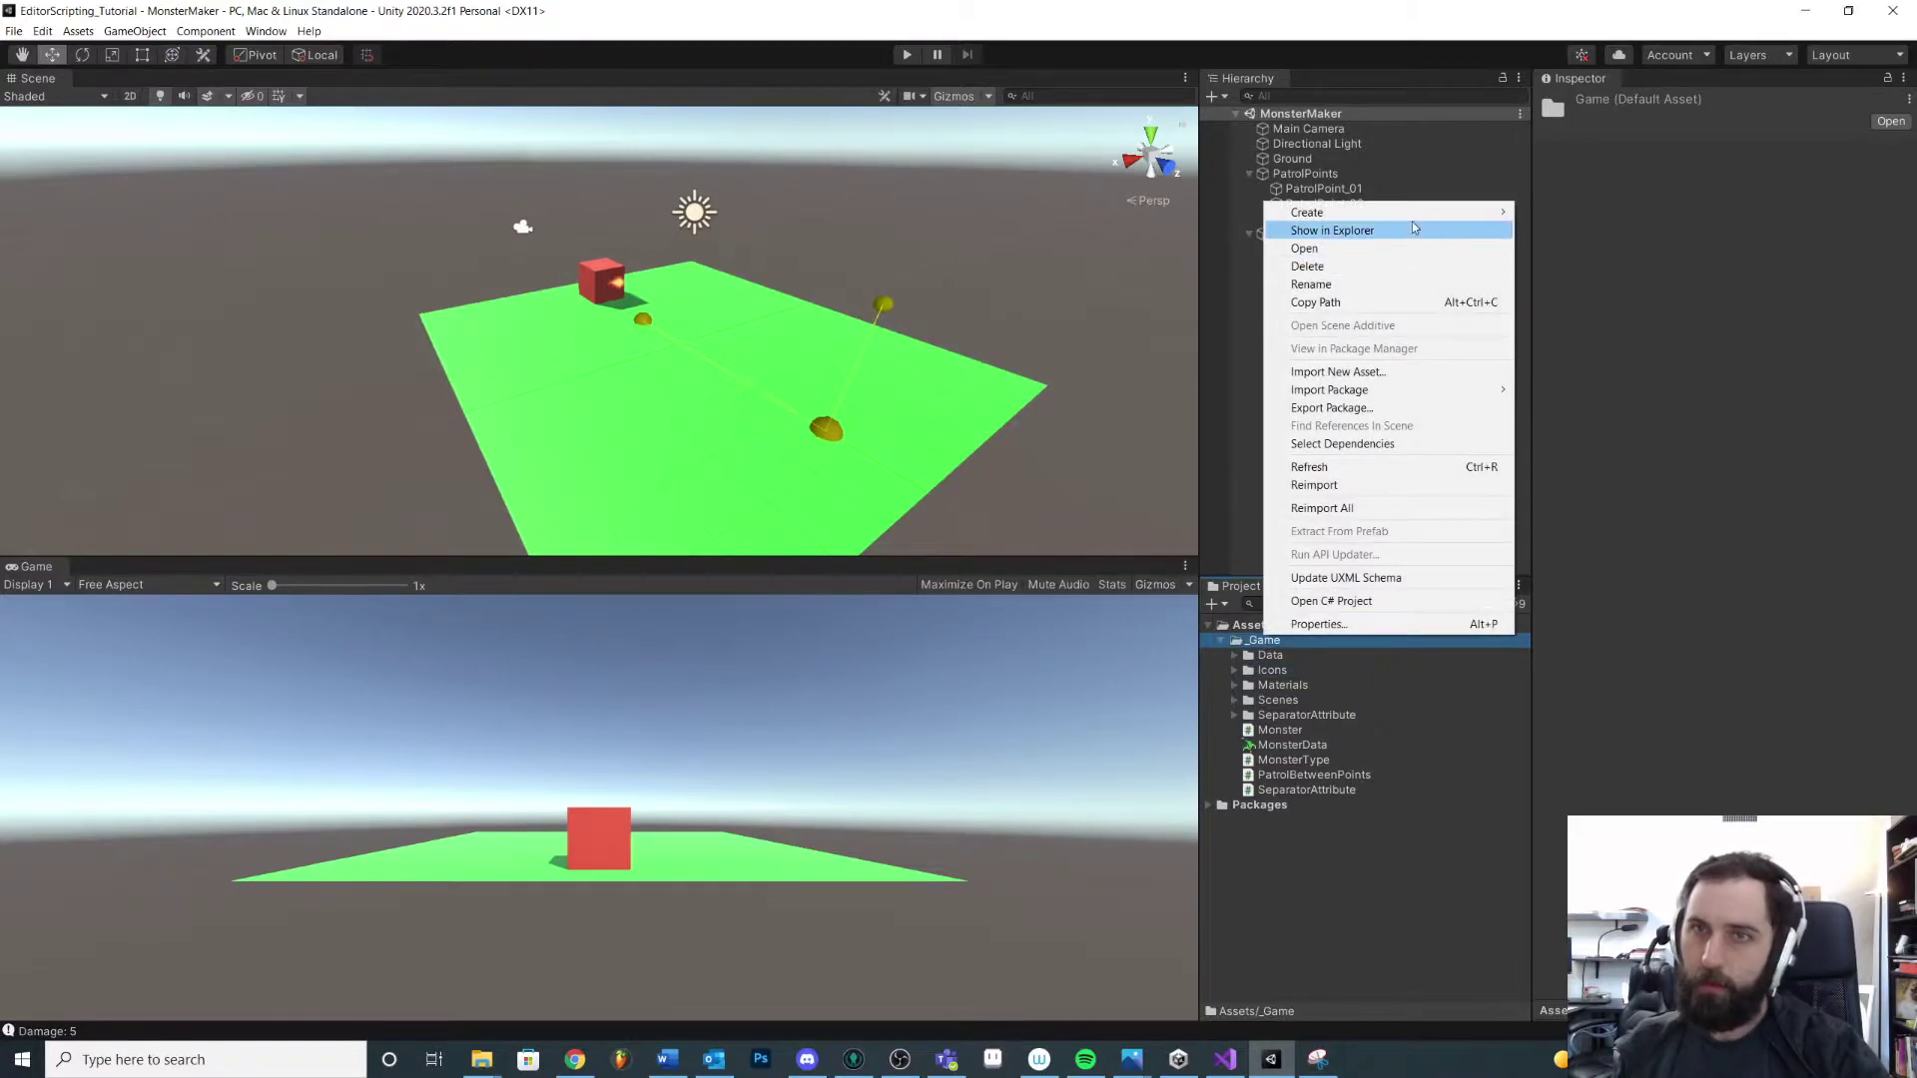
mouse_move(1414, 217)
left_click(1596, 234)
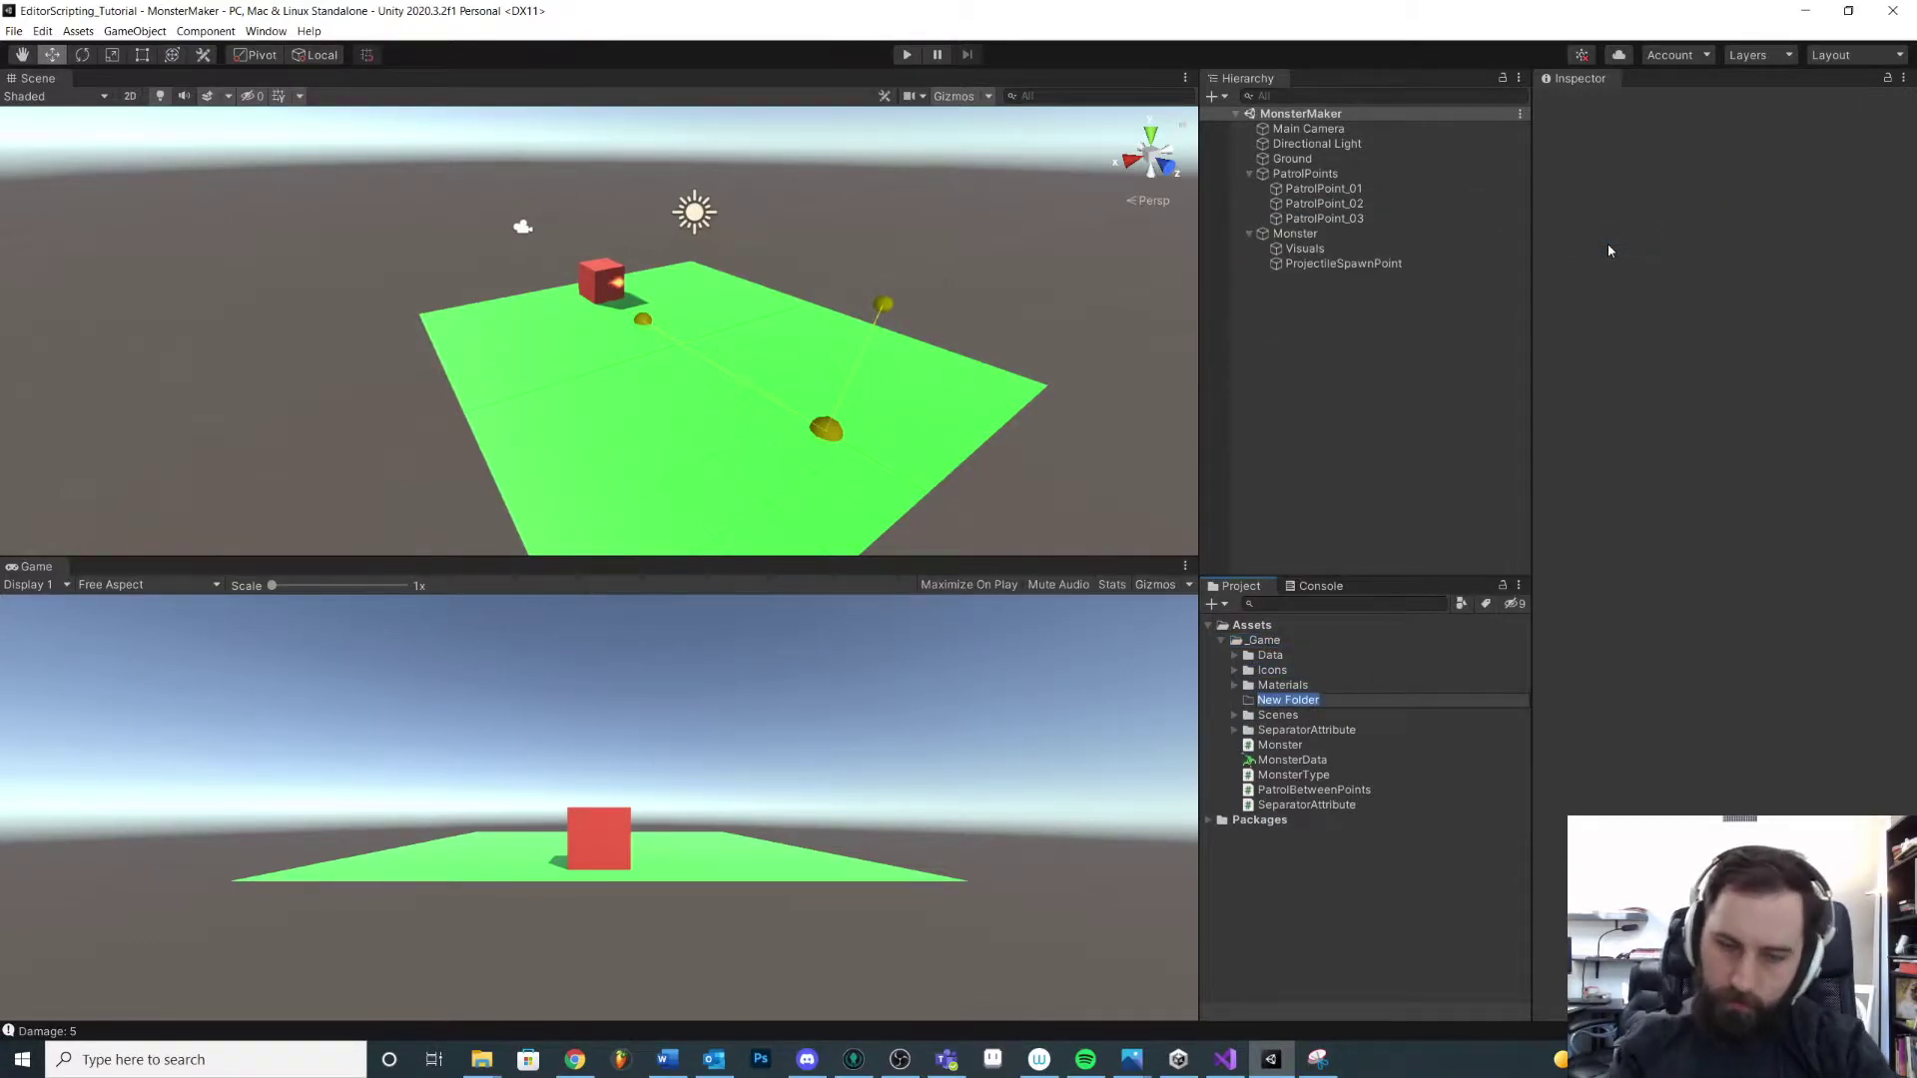
type("MonsterMaker")
key("Return")
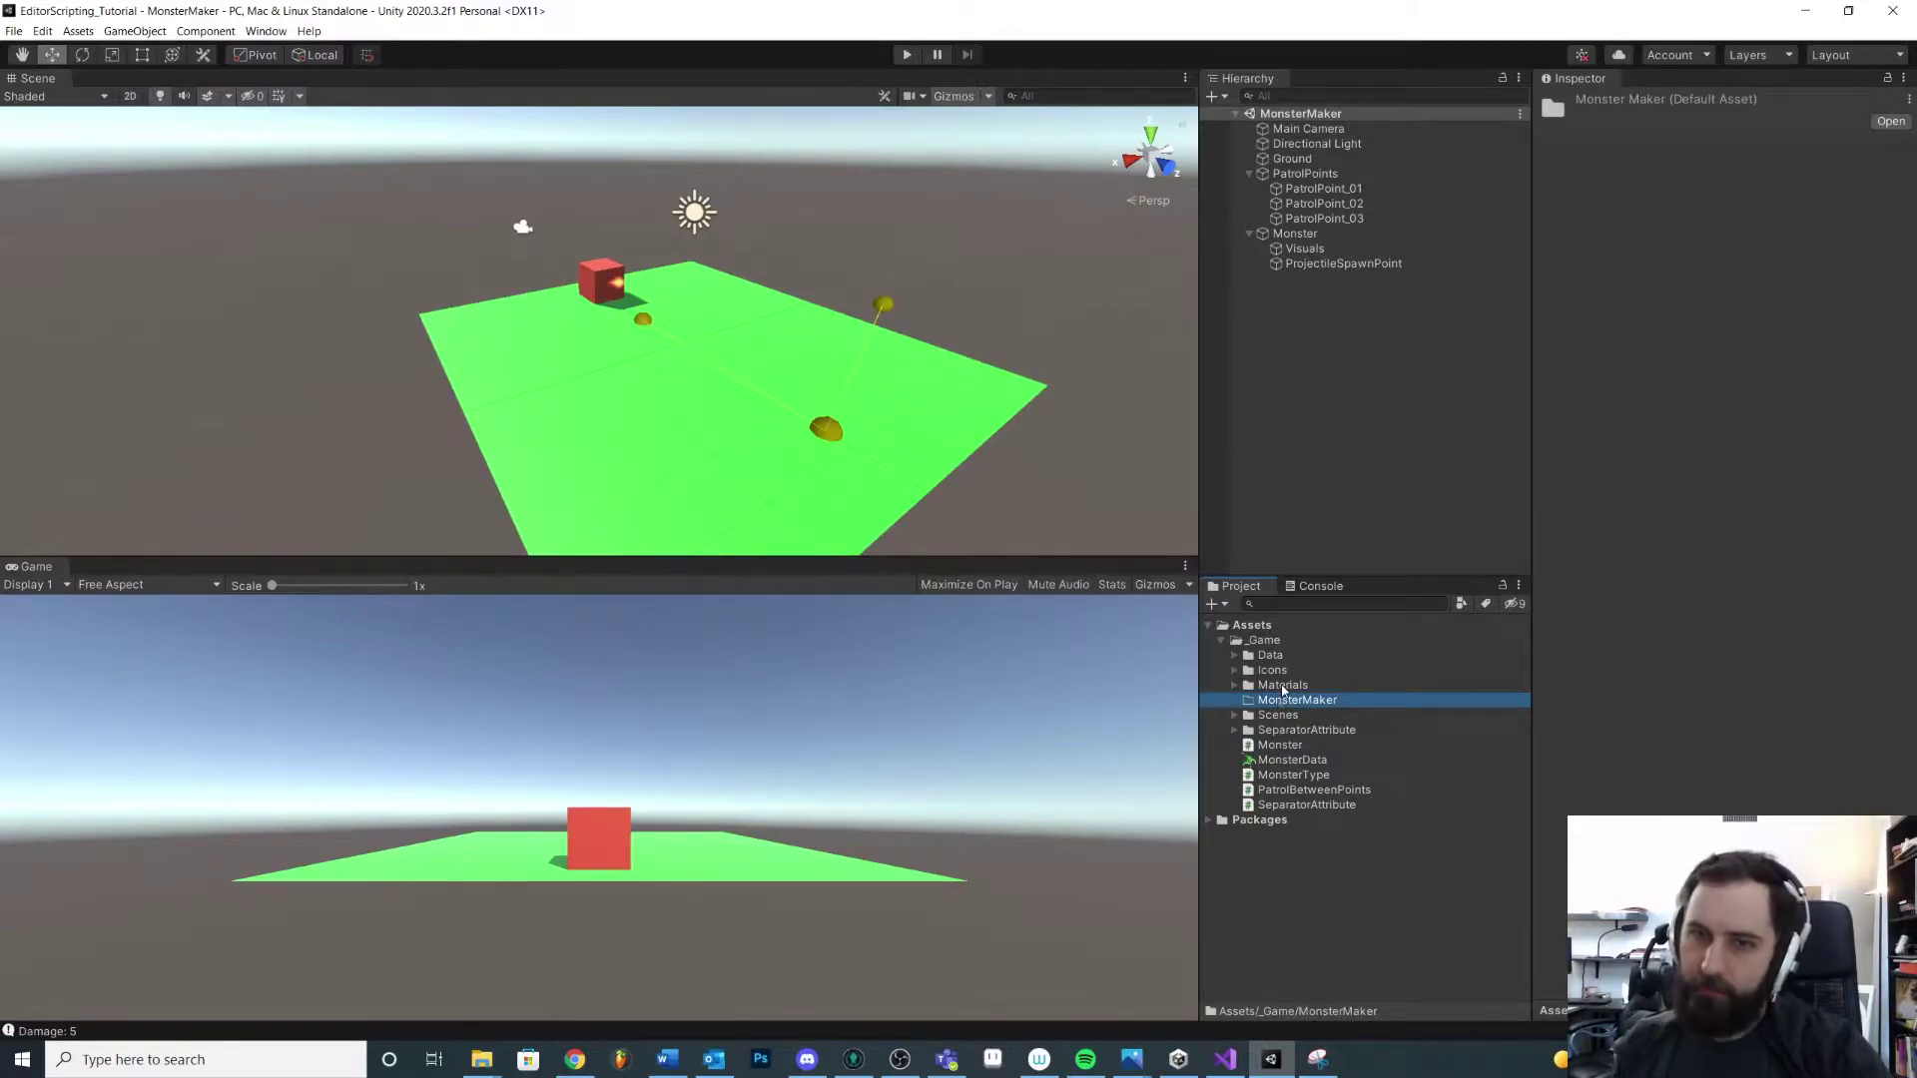
Move the Monster and MonsterData scripts into the MonsterMaker folder and expand that folder
left_click(1288, 747)
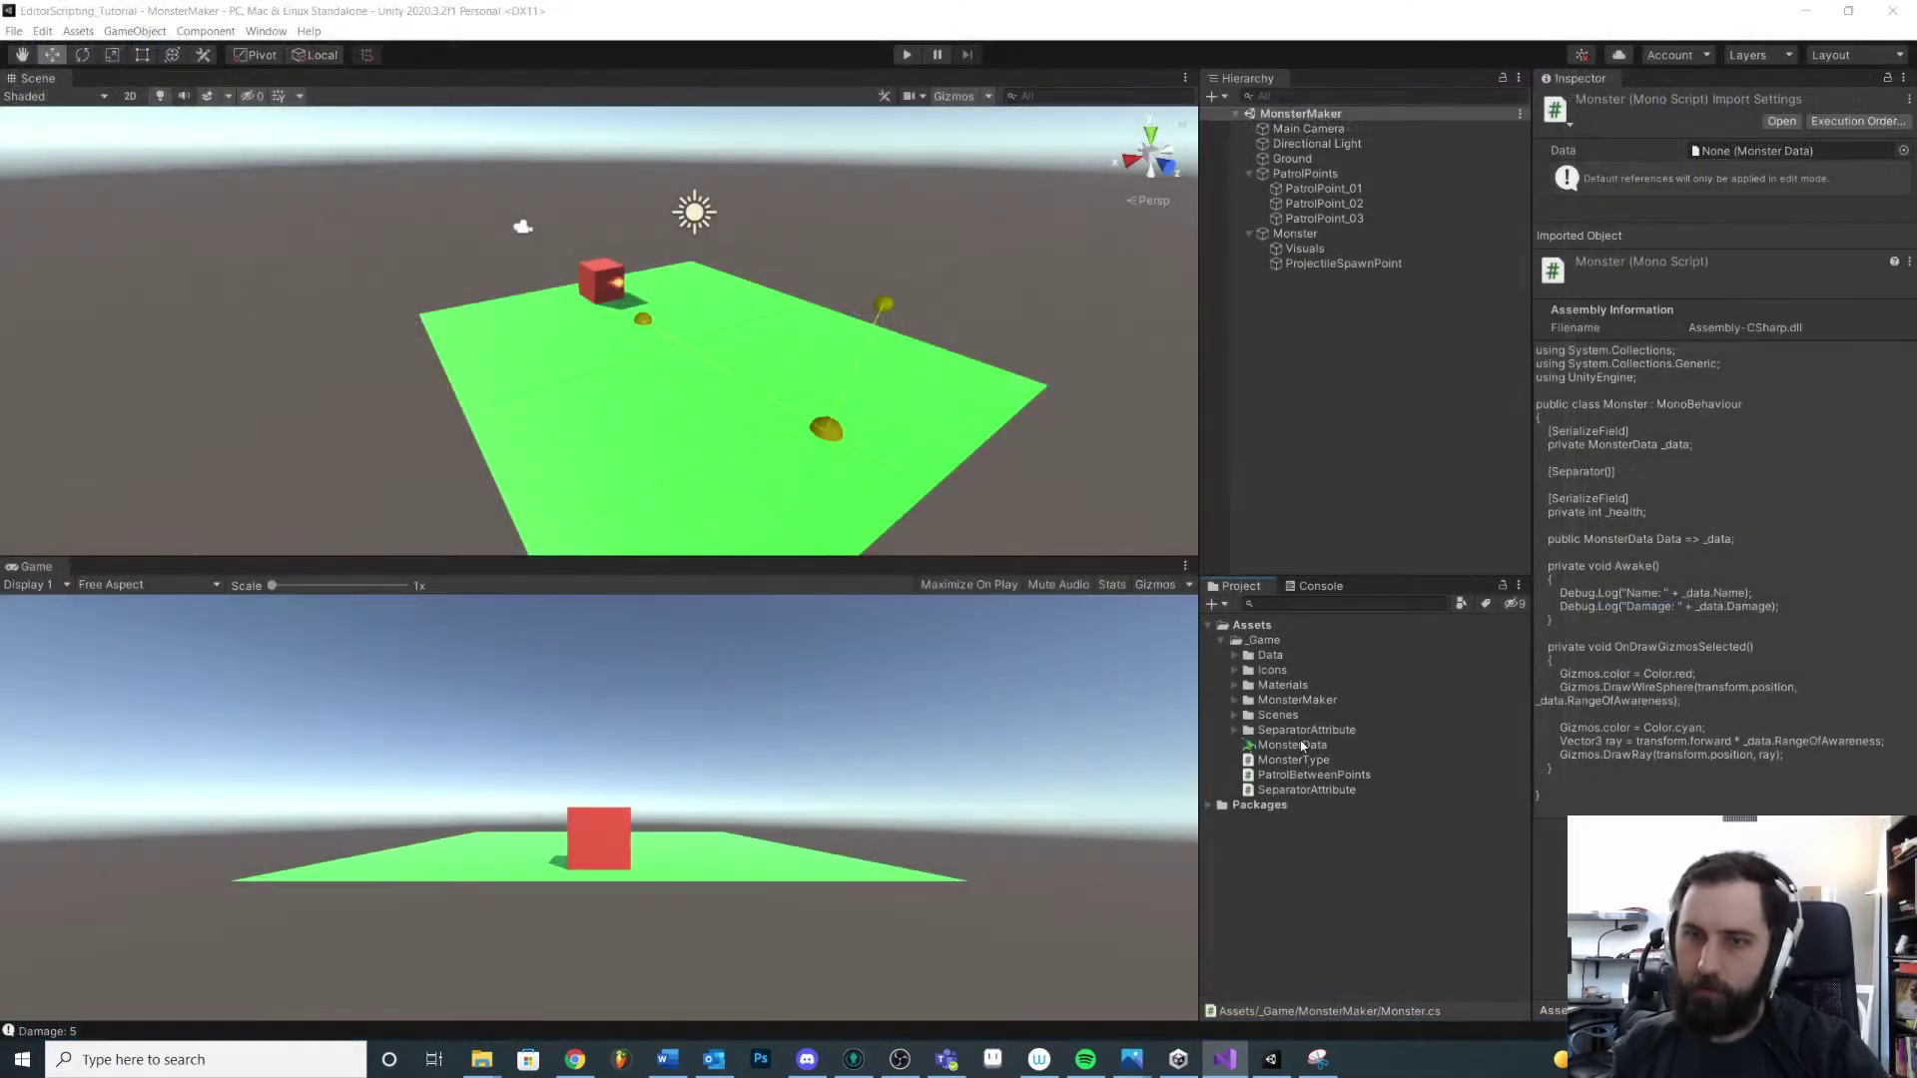
left_click(1303, 746)
left_click_drag(1303, 746, 1296, 703)
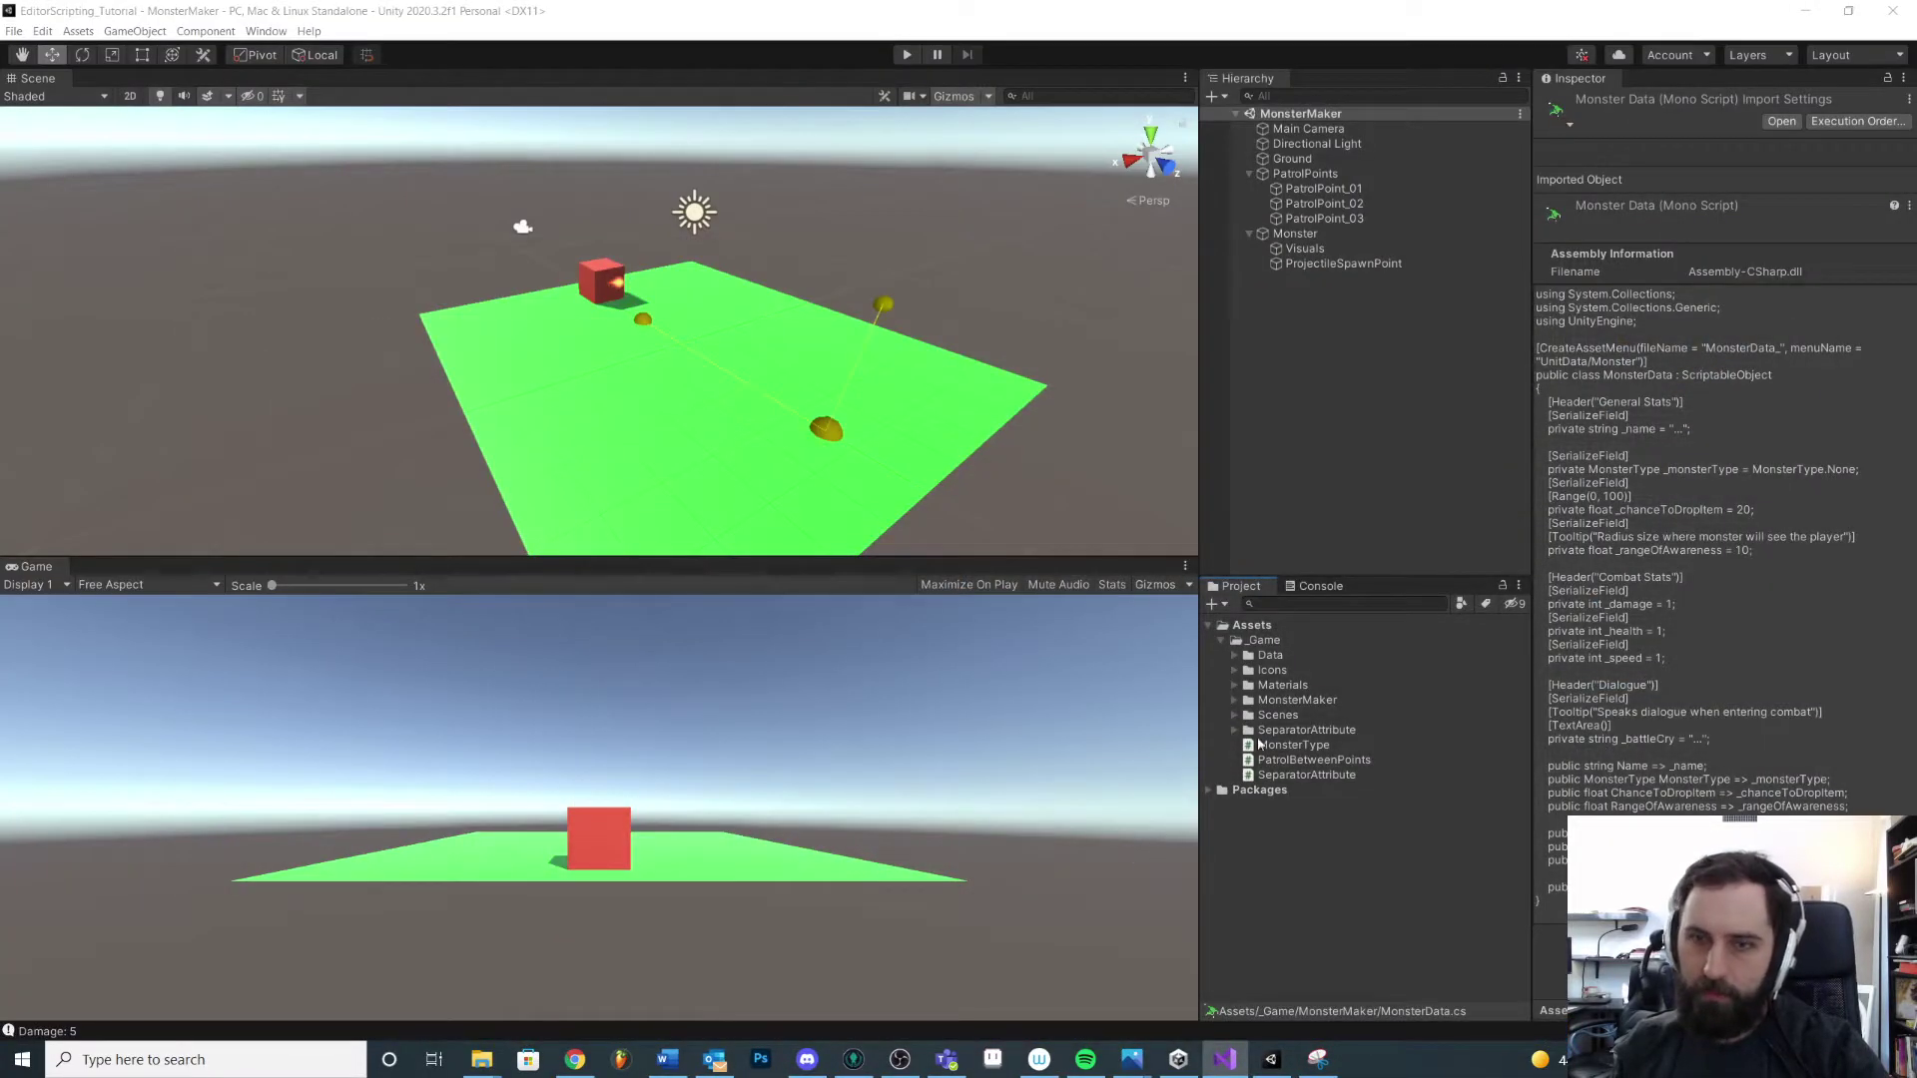
left_click(1236, 701)
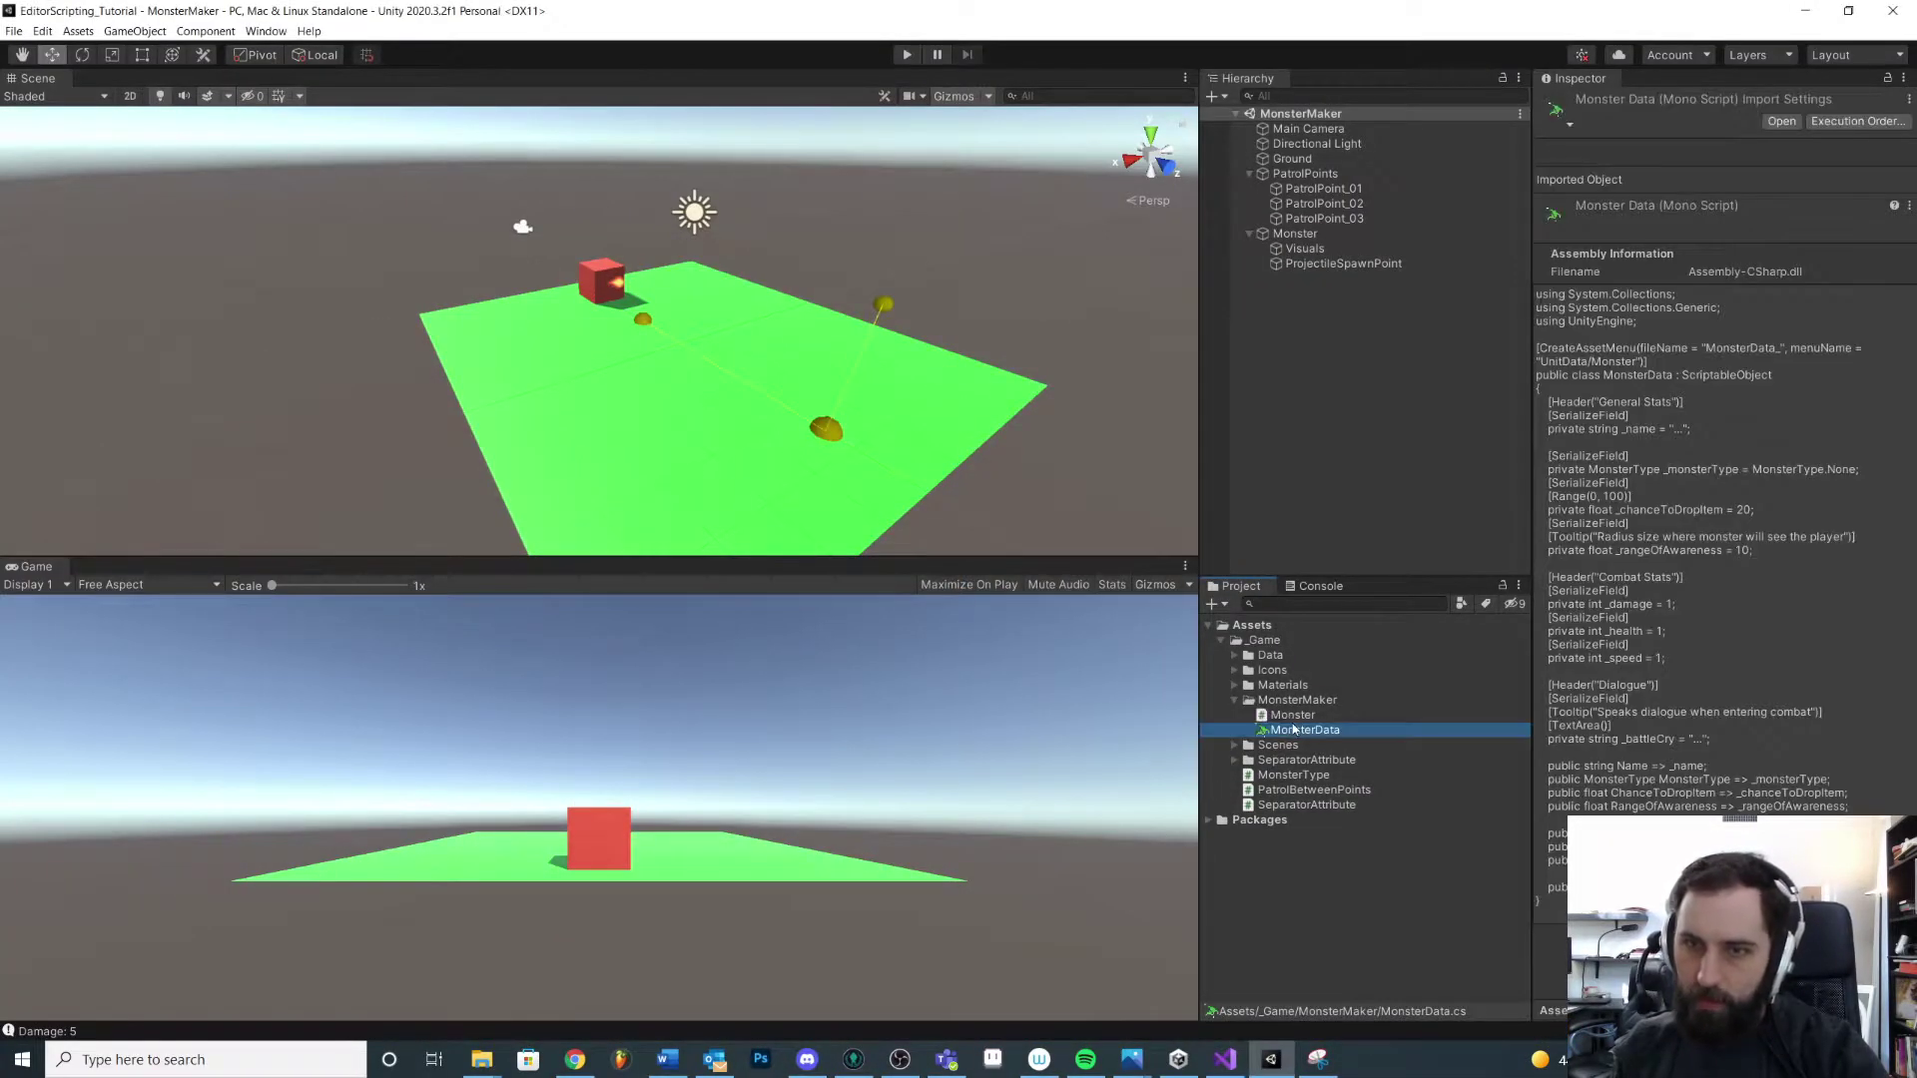
Examine the MonsterData_Dragon and MonsterData_Skeleton assets in the Data folder and the MonsterData script's code
left_click(1236, 656)
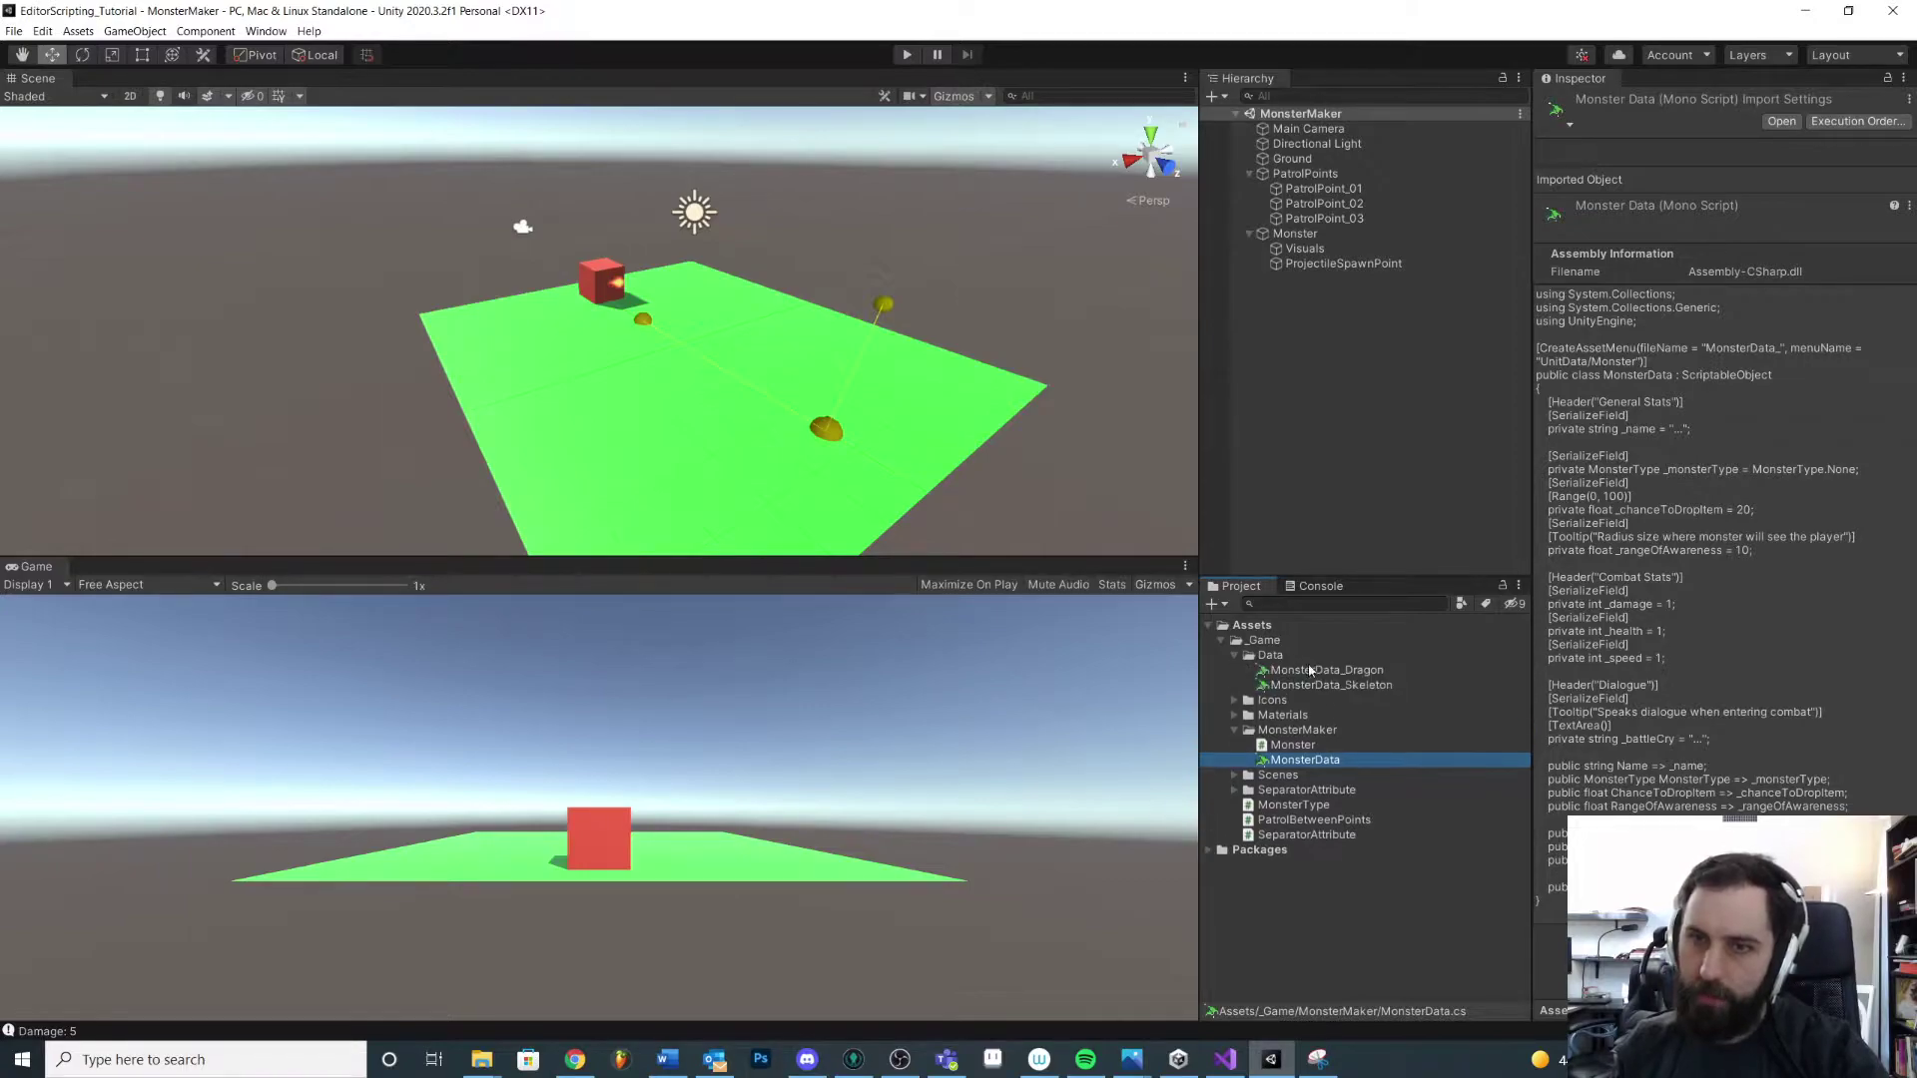
left_click(1316, 670)
left_click(1316, 685)
left_click(1316, 670)
left_click(1318, 687)
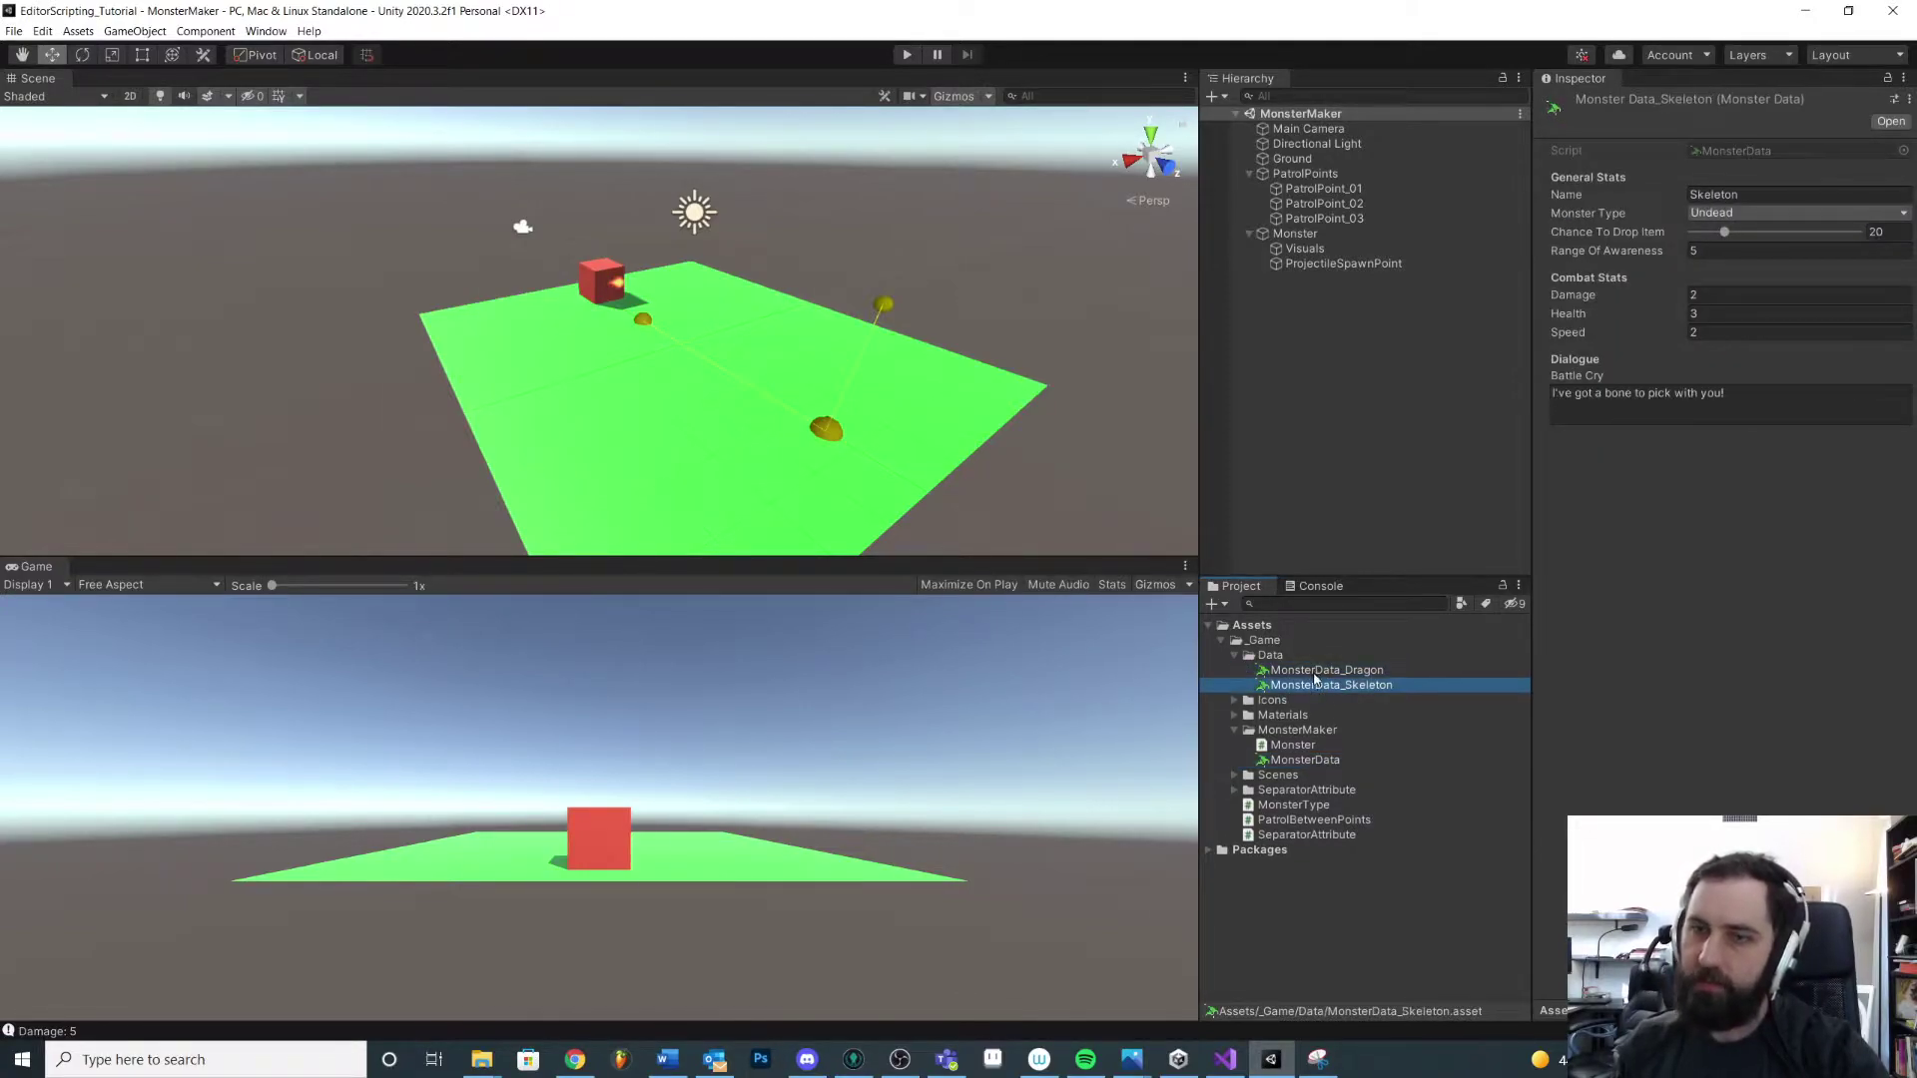
left_click(1281, 672)
left_click(1236, 656)
left_click(1316, 730)
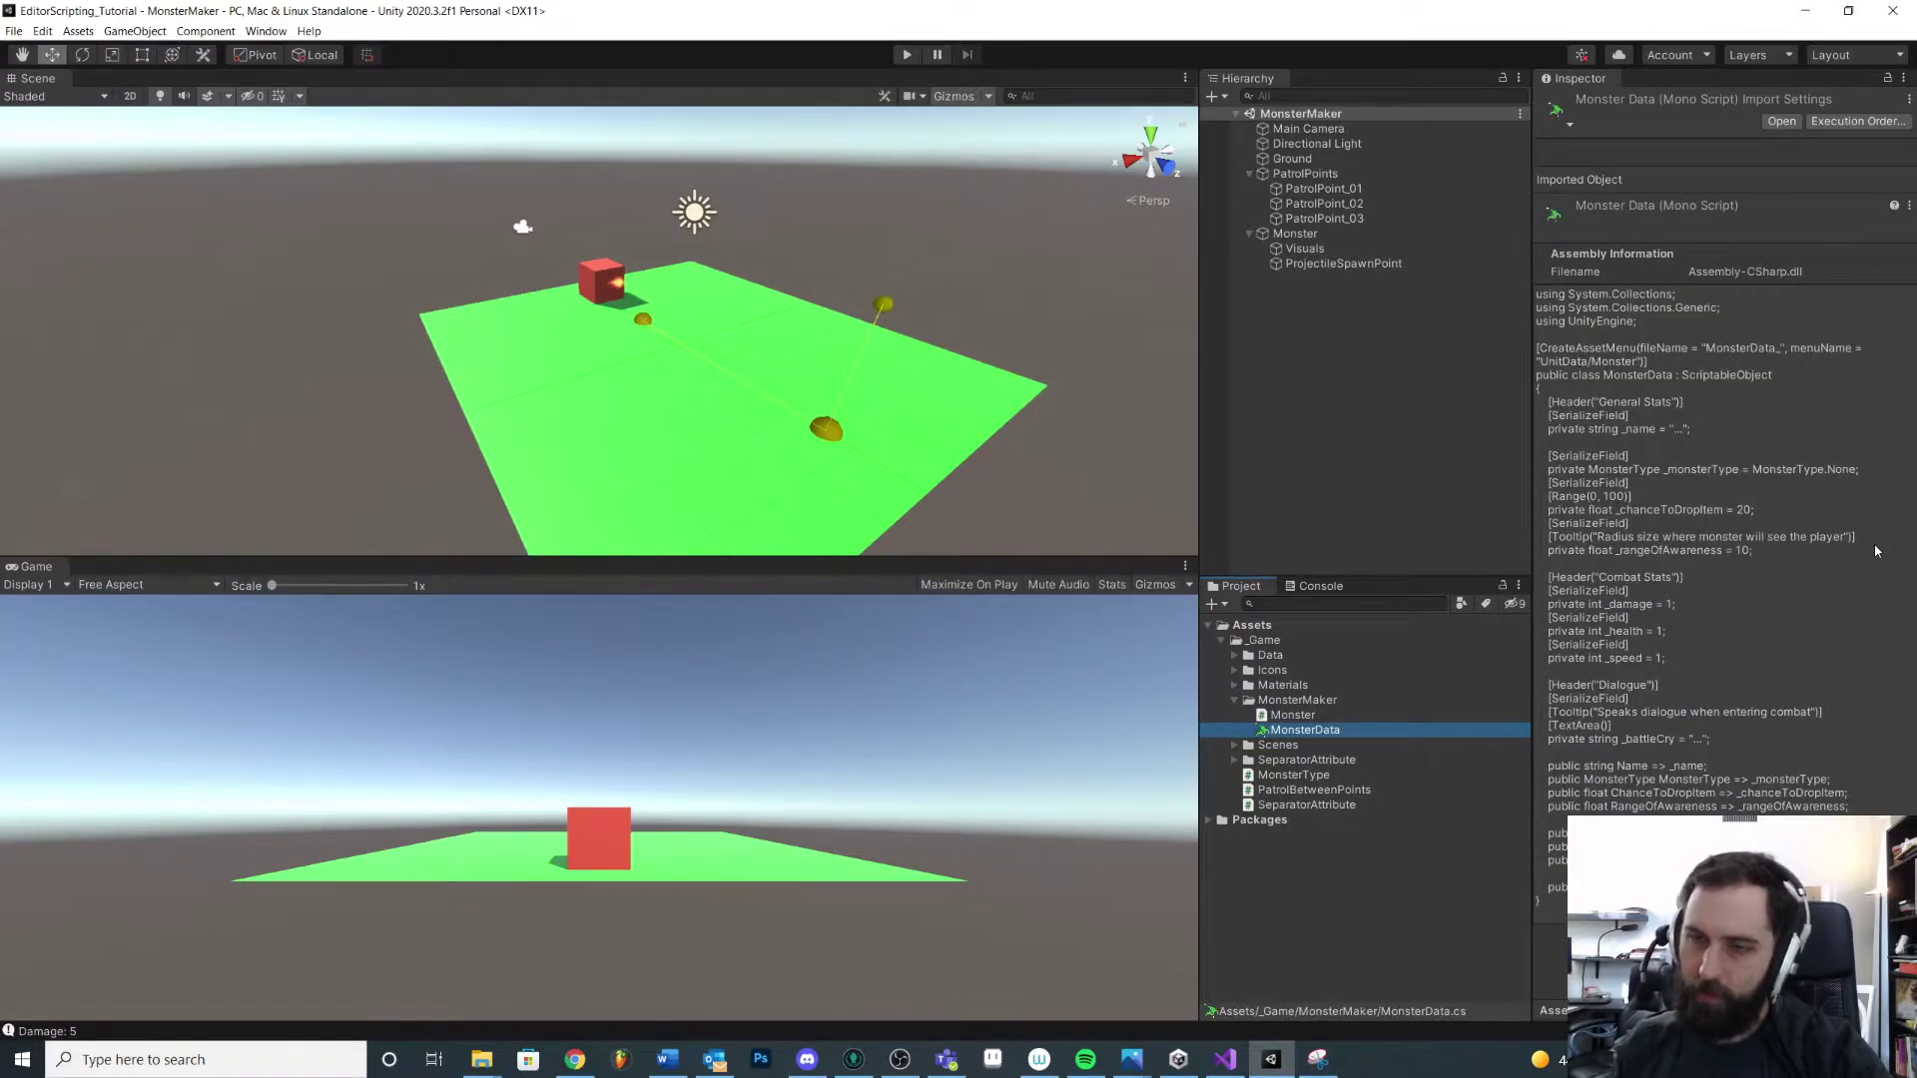
Move the MonsterType script into the MonsterMaker folder
left_click(1280, 776)
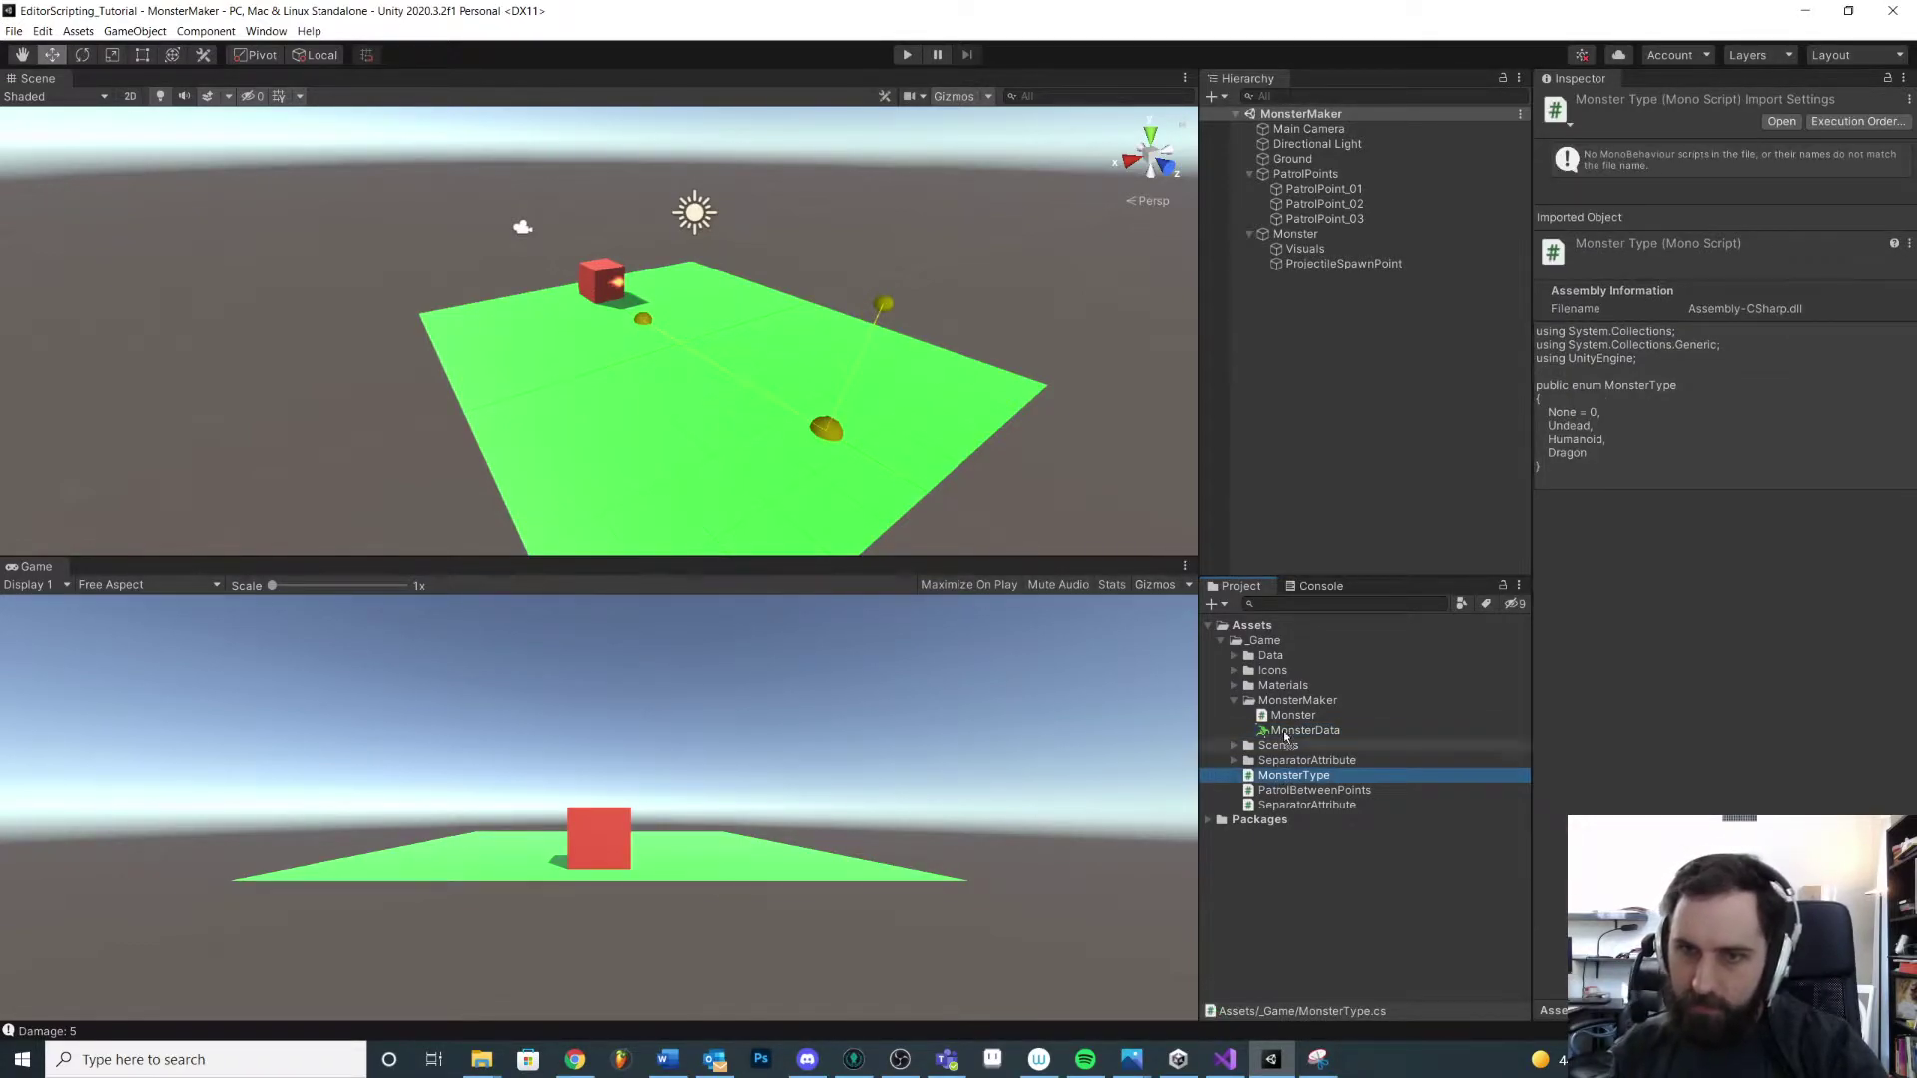
double_click(1294, 775)
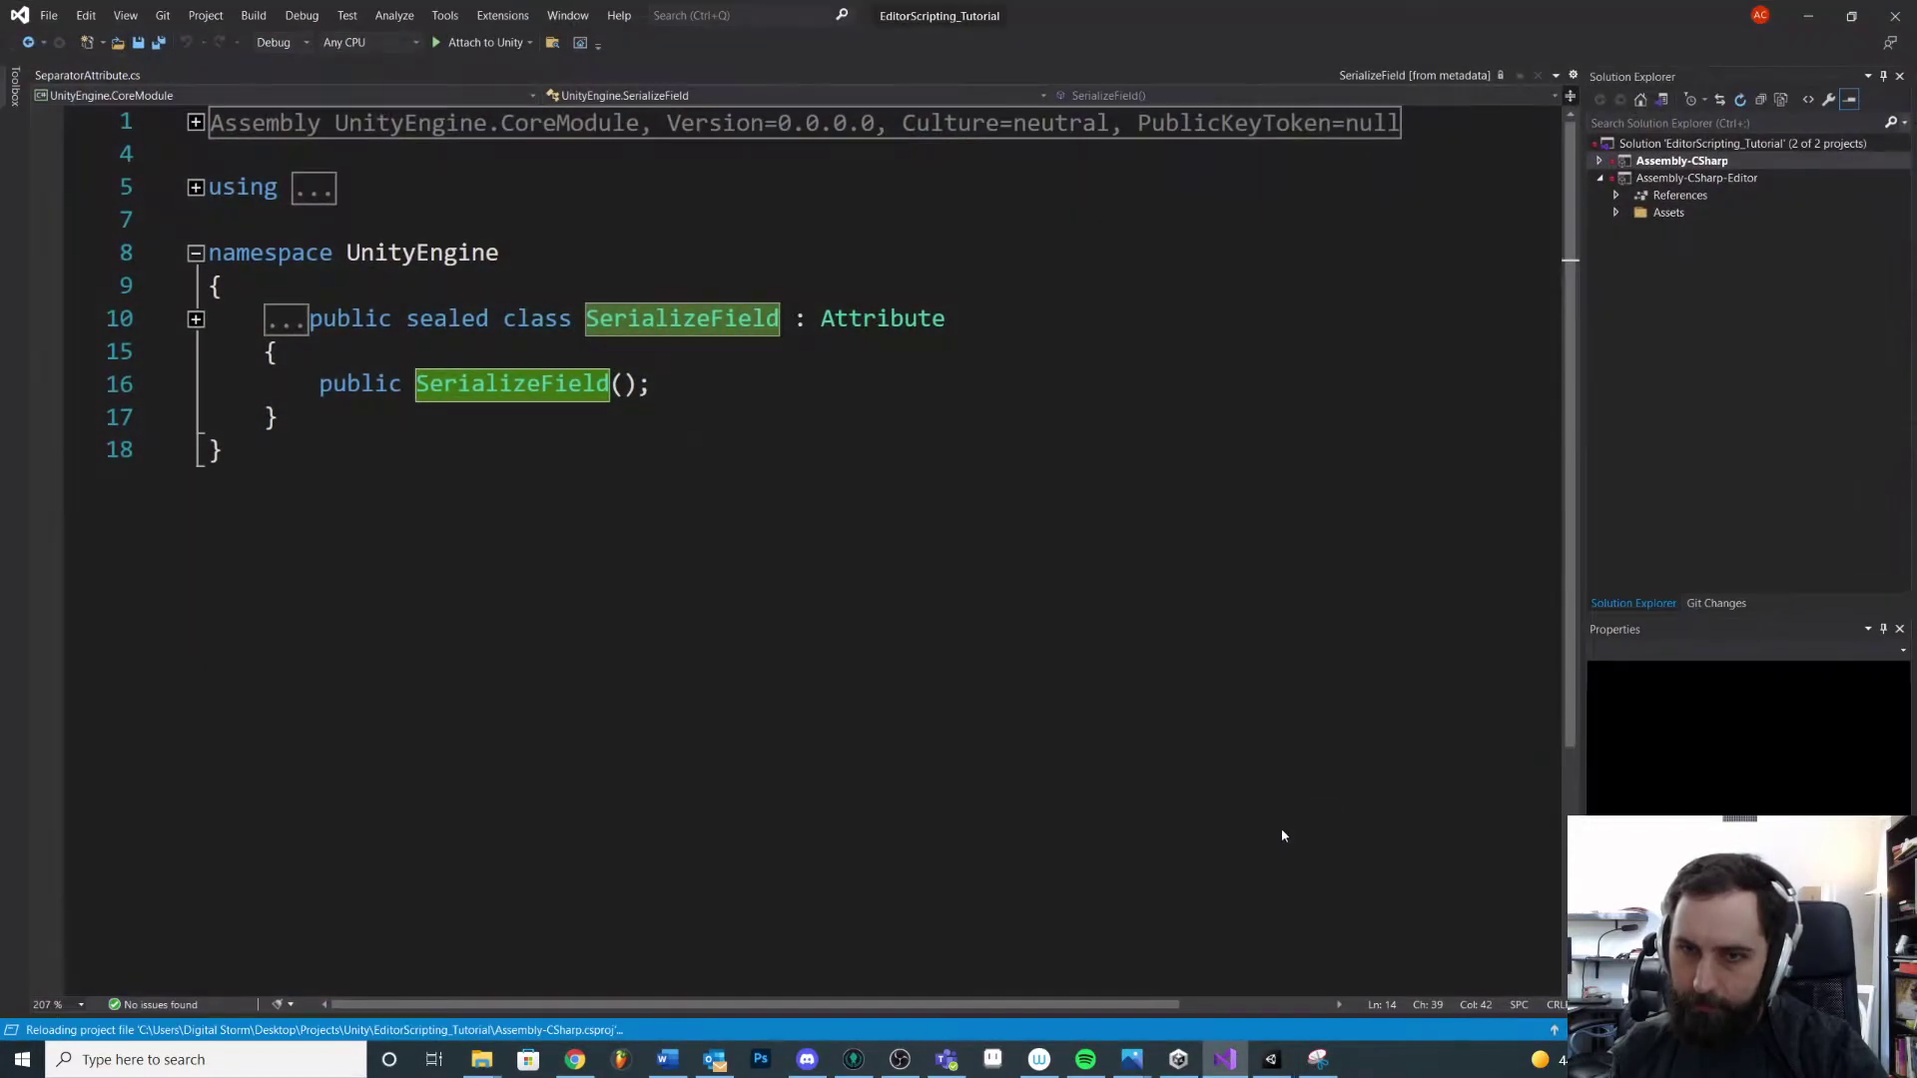
key("alt+Tab")
left_click(1316, 790)
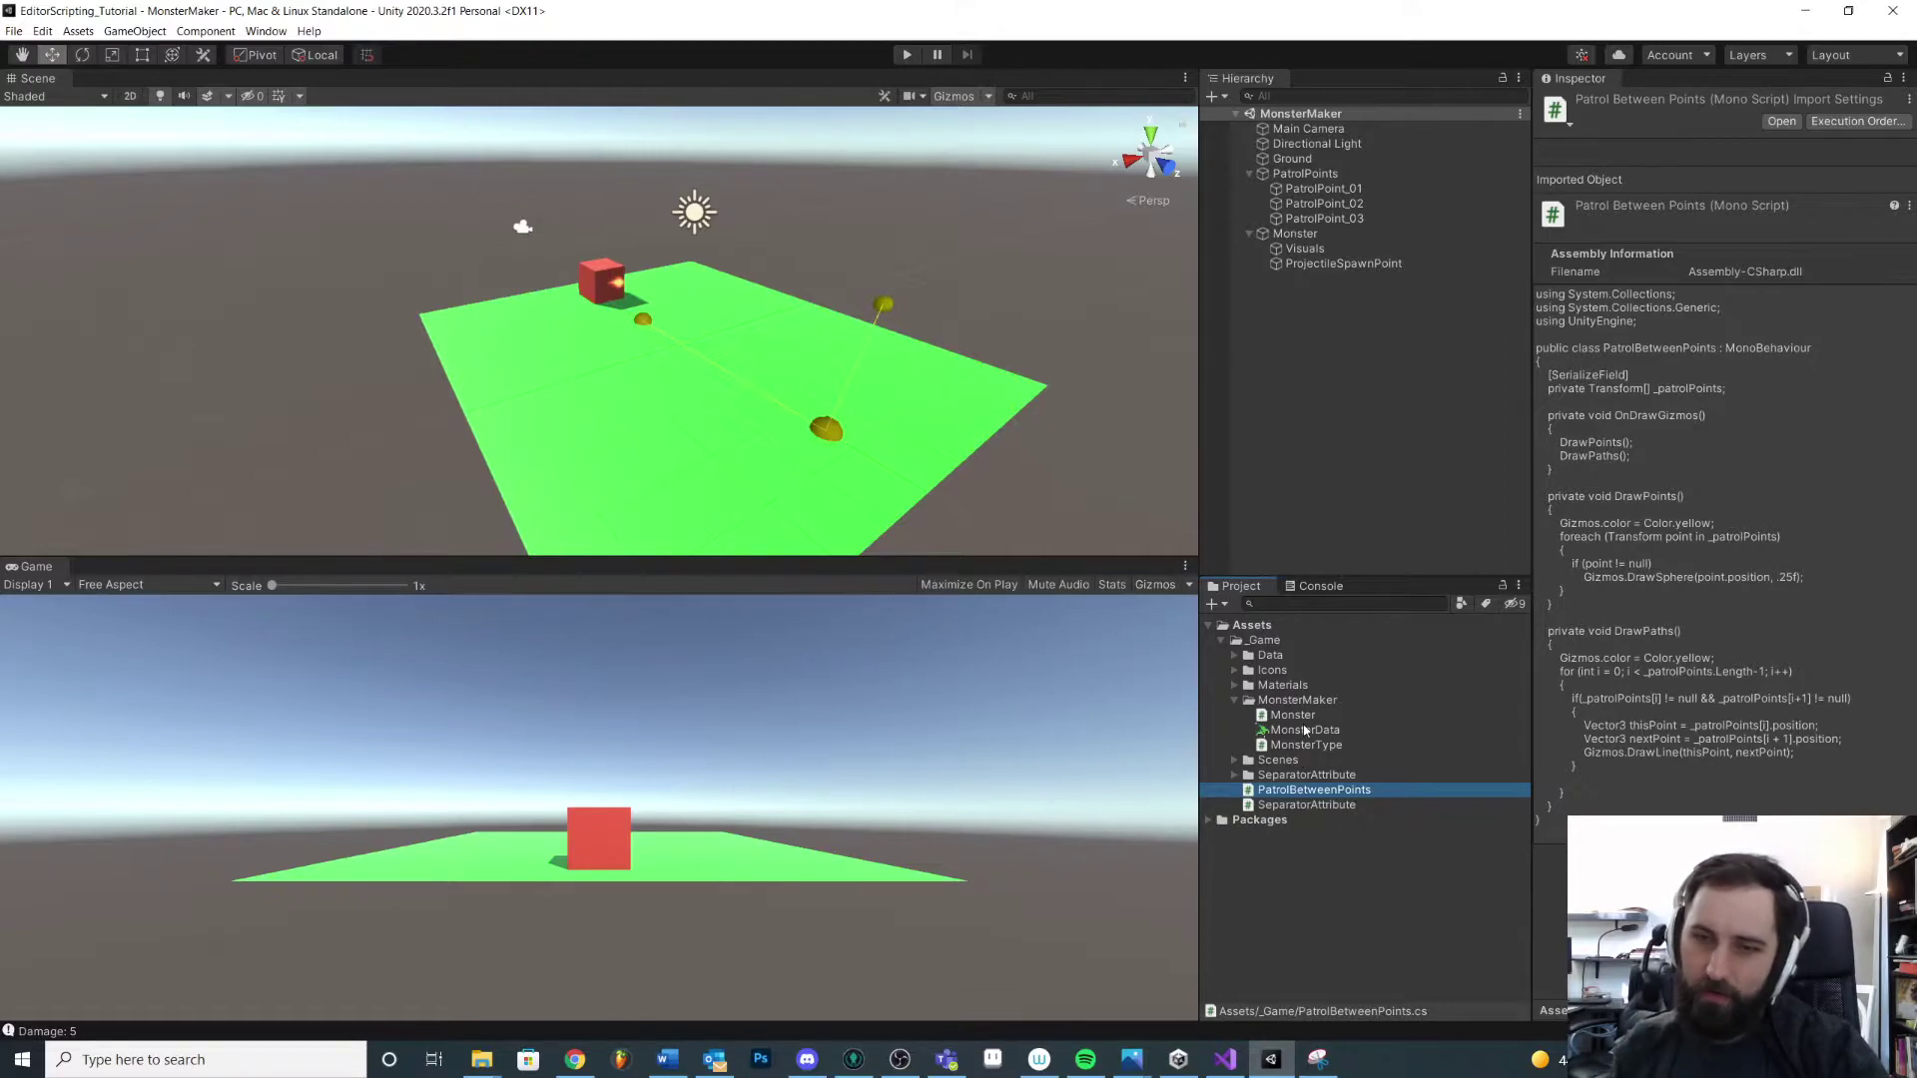
left_click(1293, 776)
left_click_drag(1250, 805, 1260, 796)
left_click(1235, 760)
key("Up")
key("Up")
key("Up")
key("Up")
key("Up")
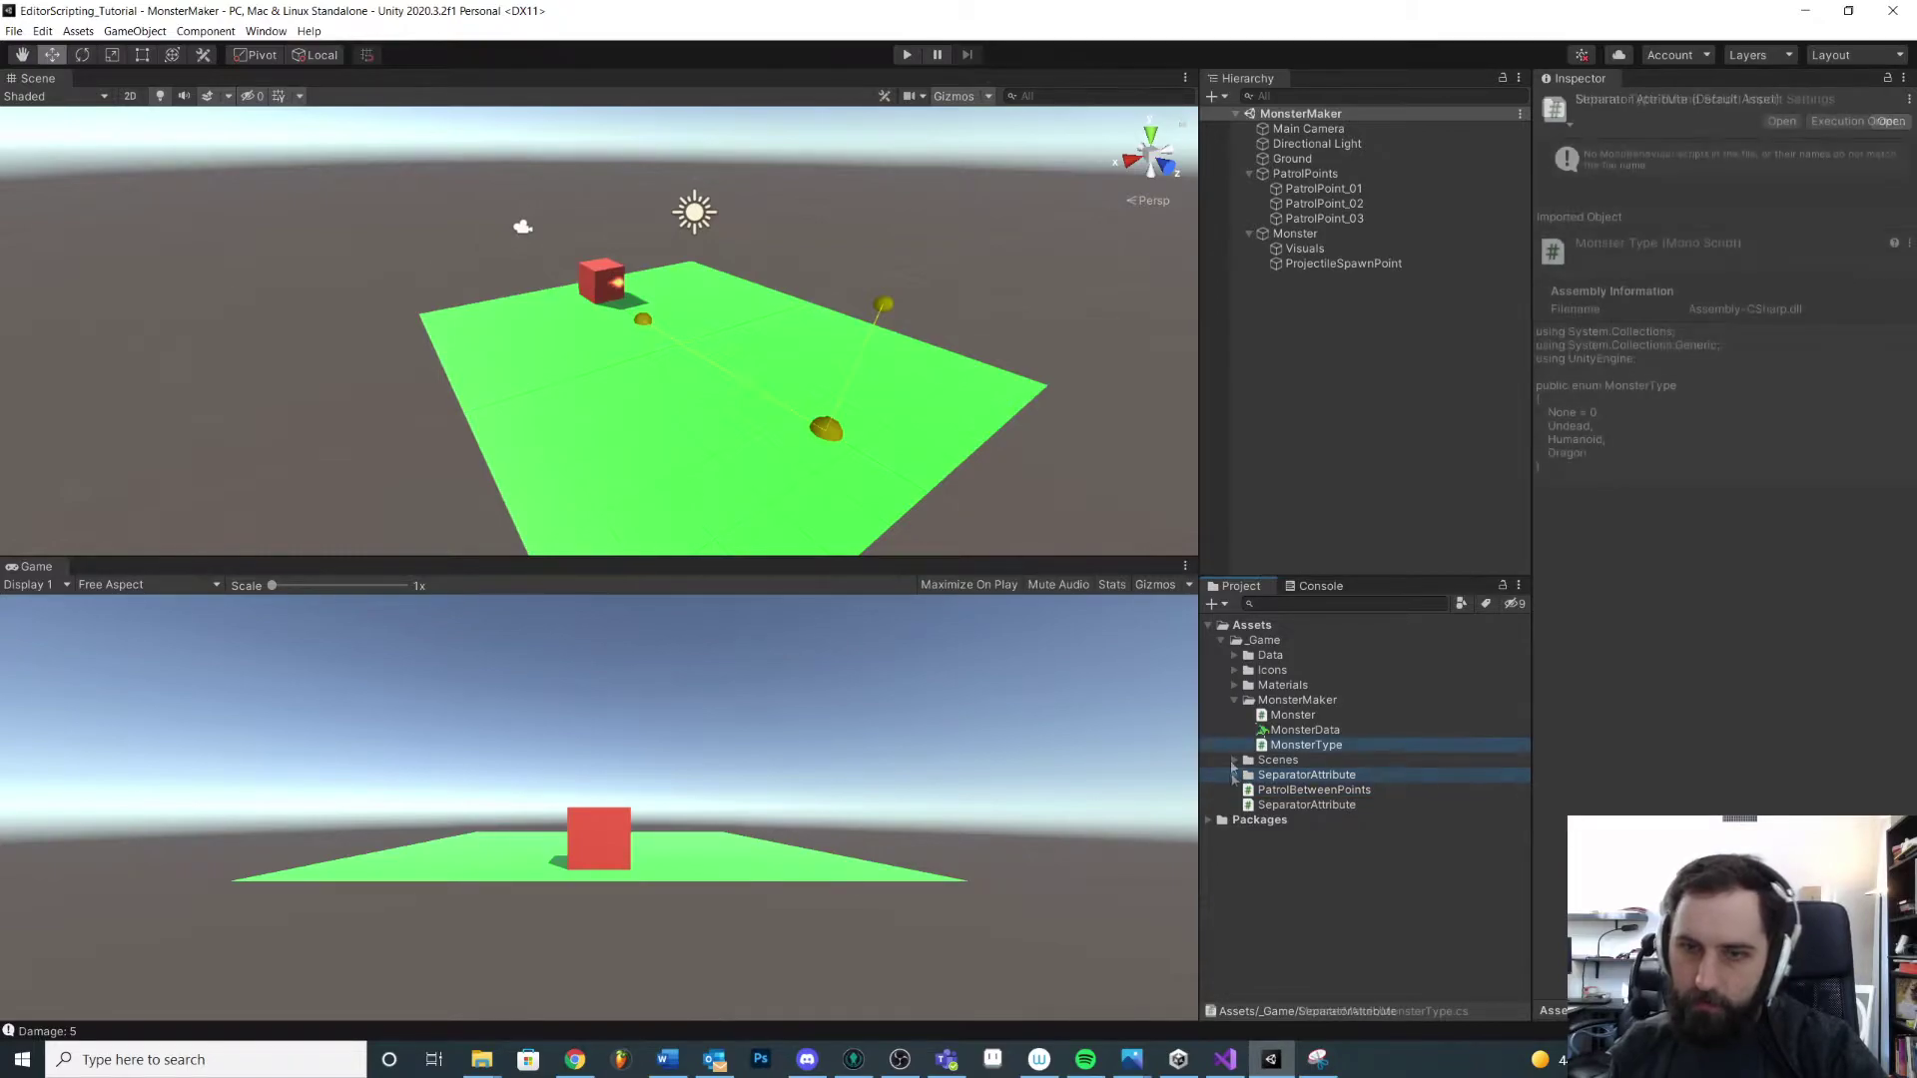
left_click(1233, 761)
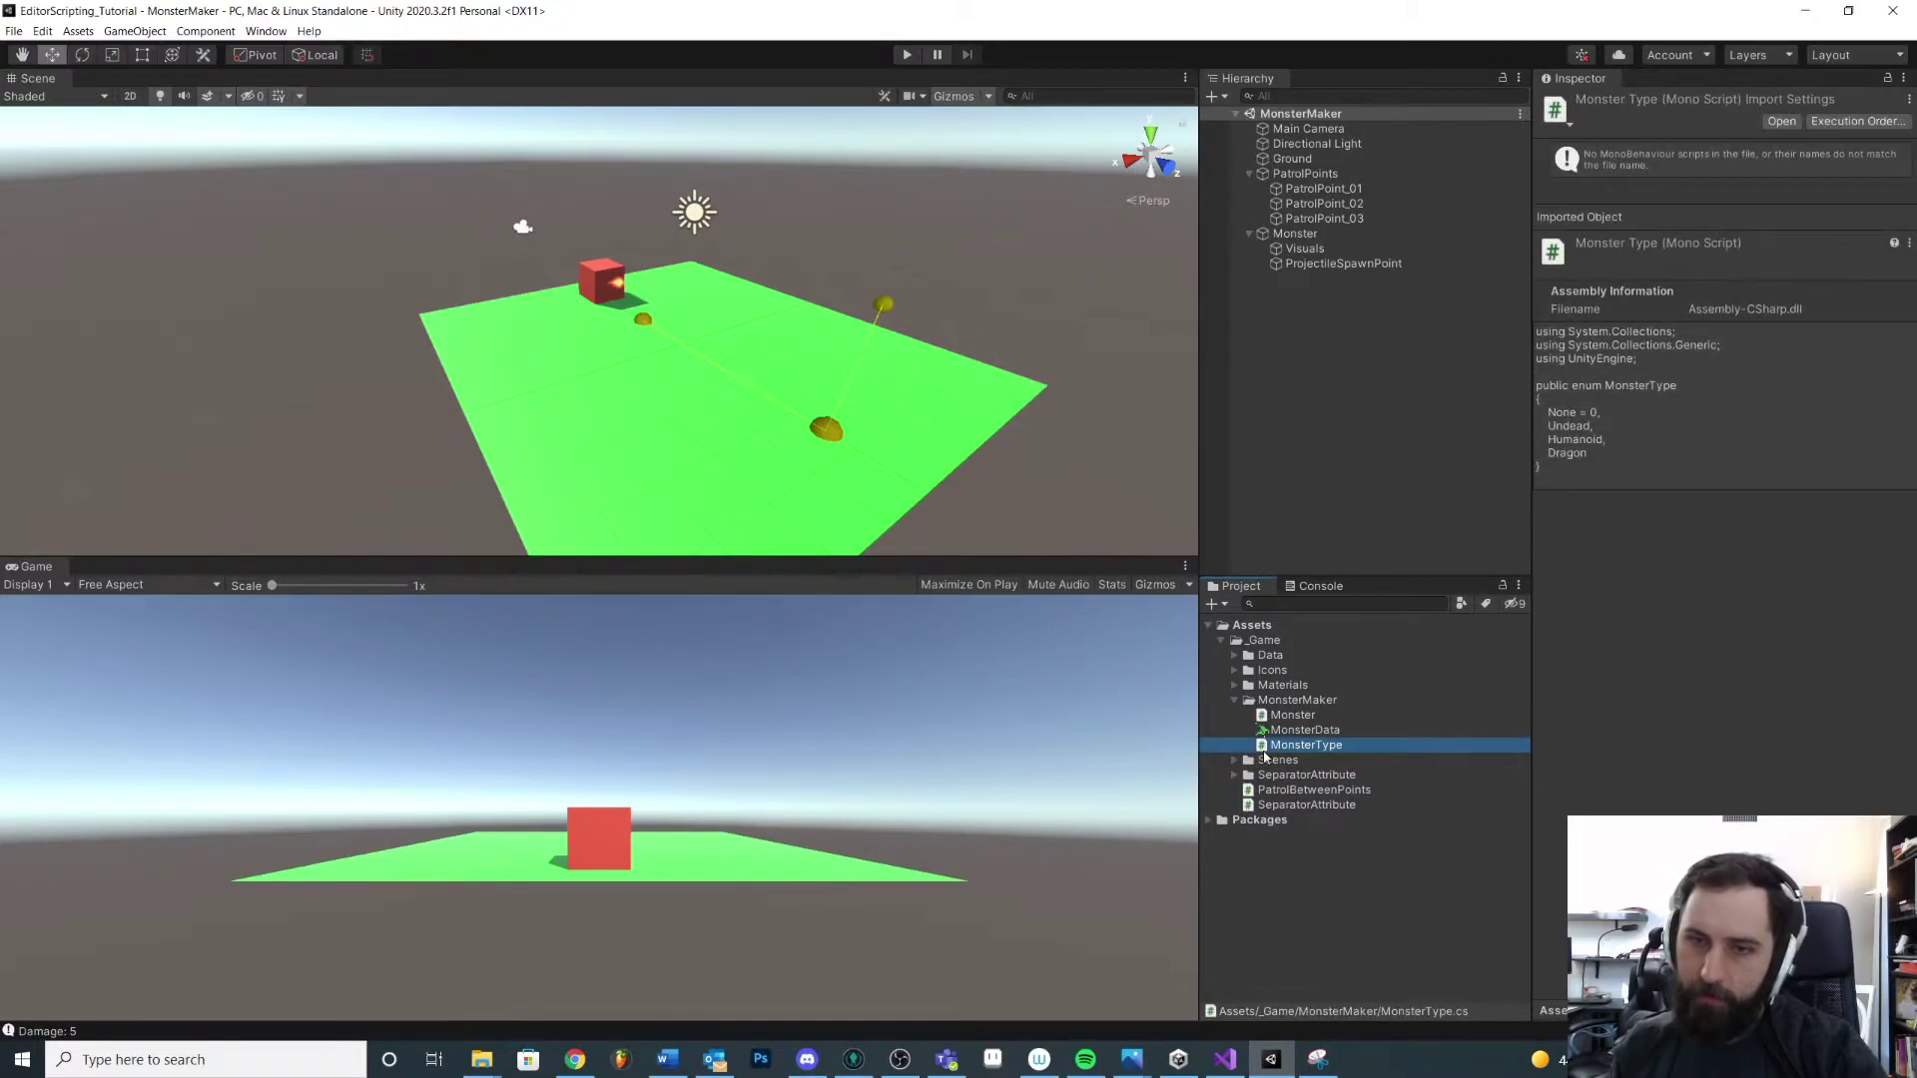
left_click(1235, 702)
left_click(1236, 702)
Move the Icons and Data folders into the MonsterMaker folder
left_click(1237, 686)
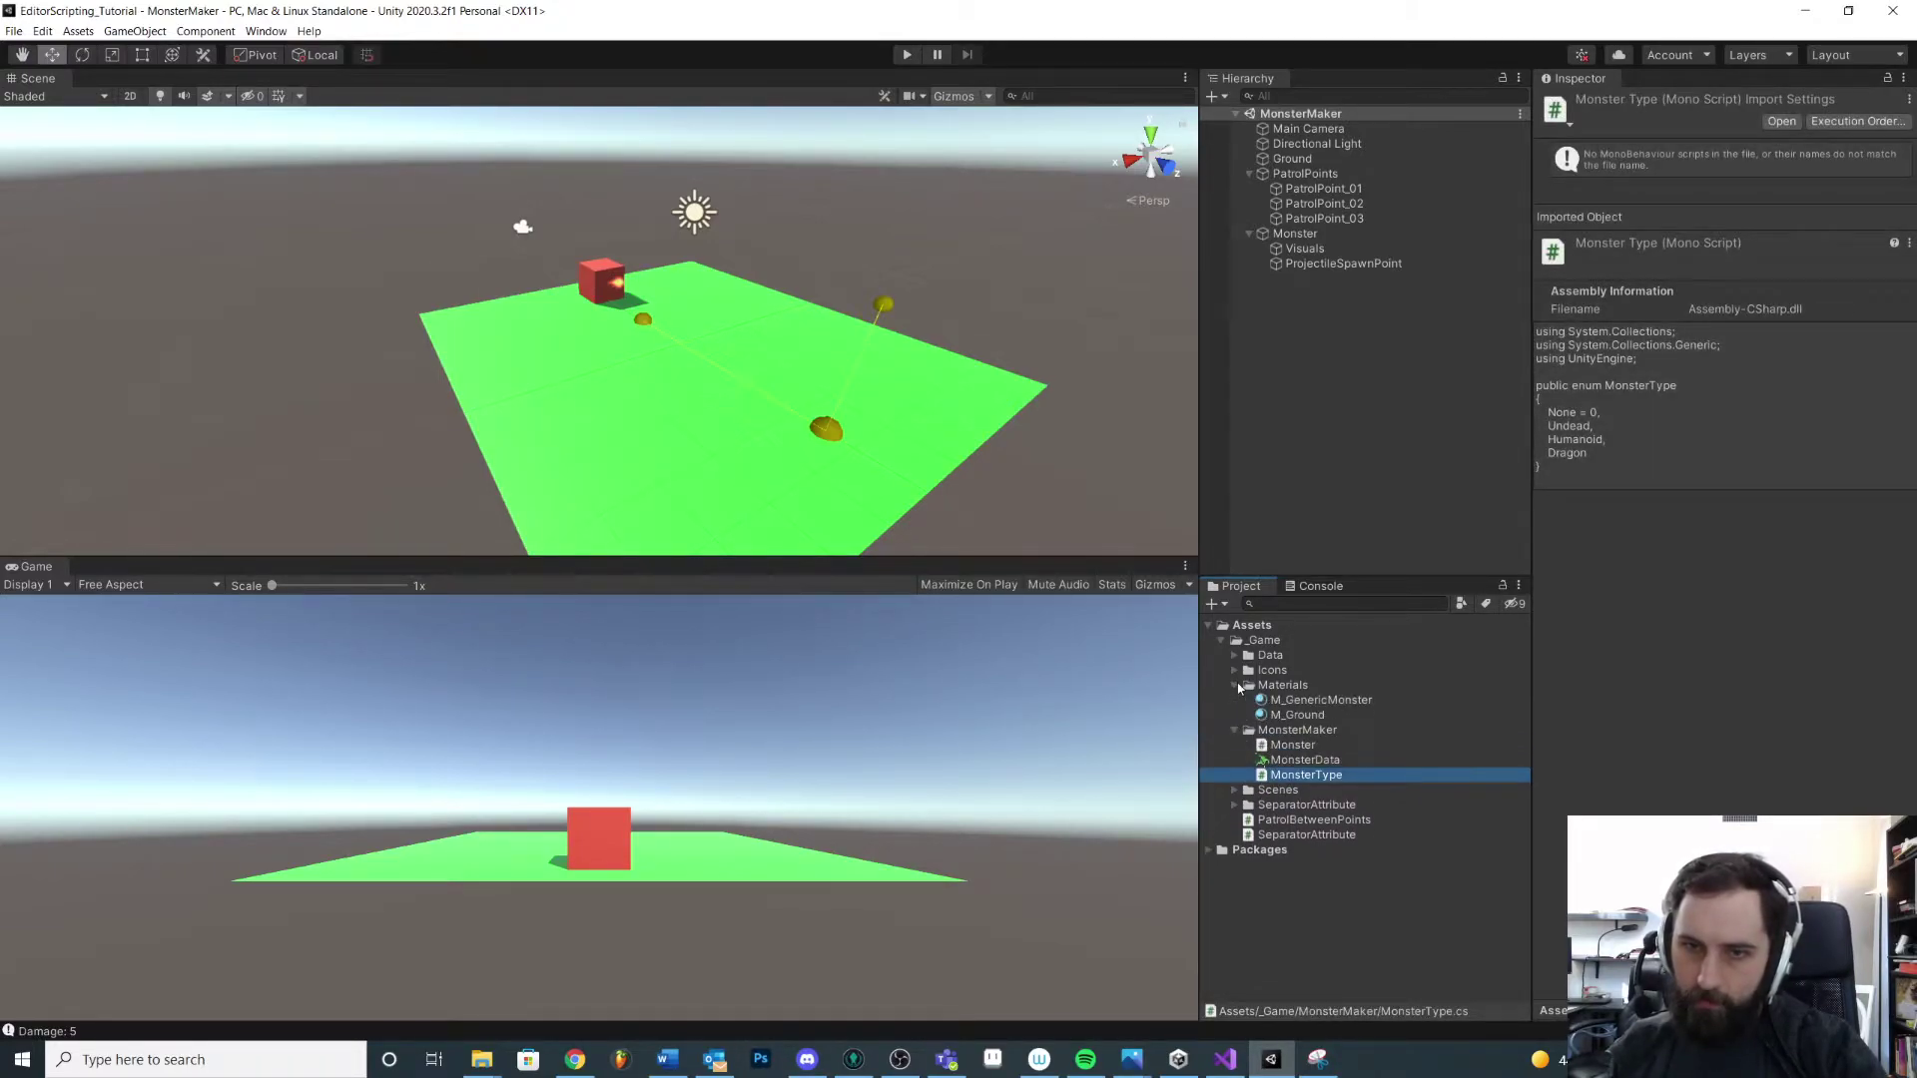
left_click(1236, 670)
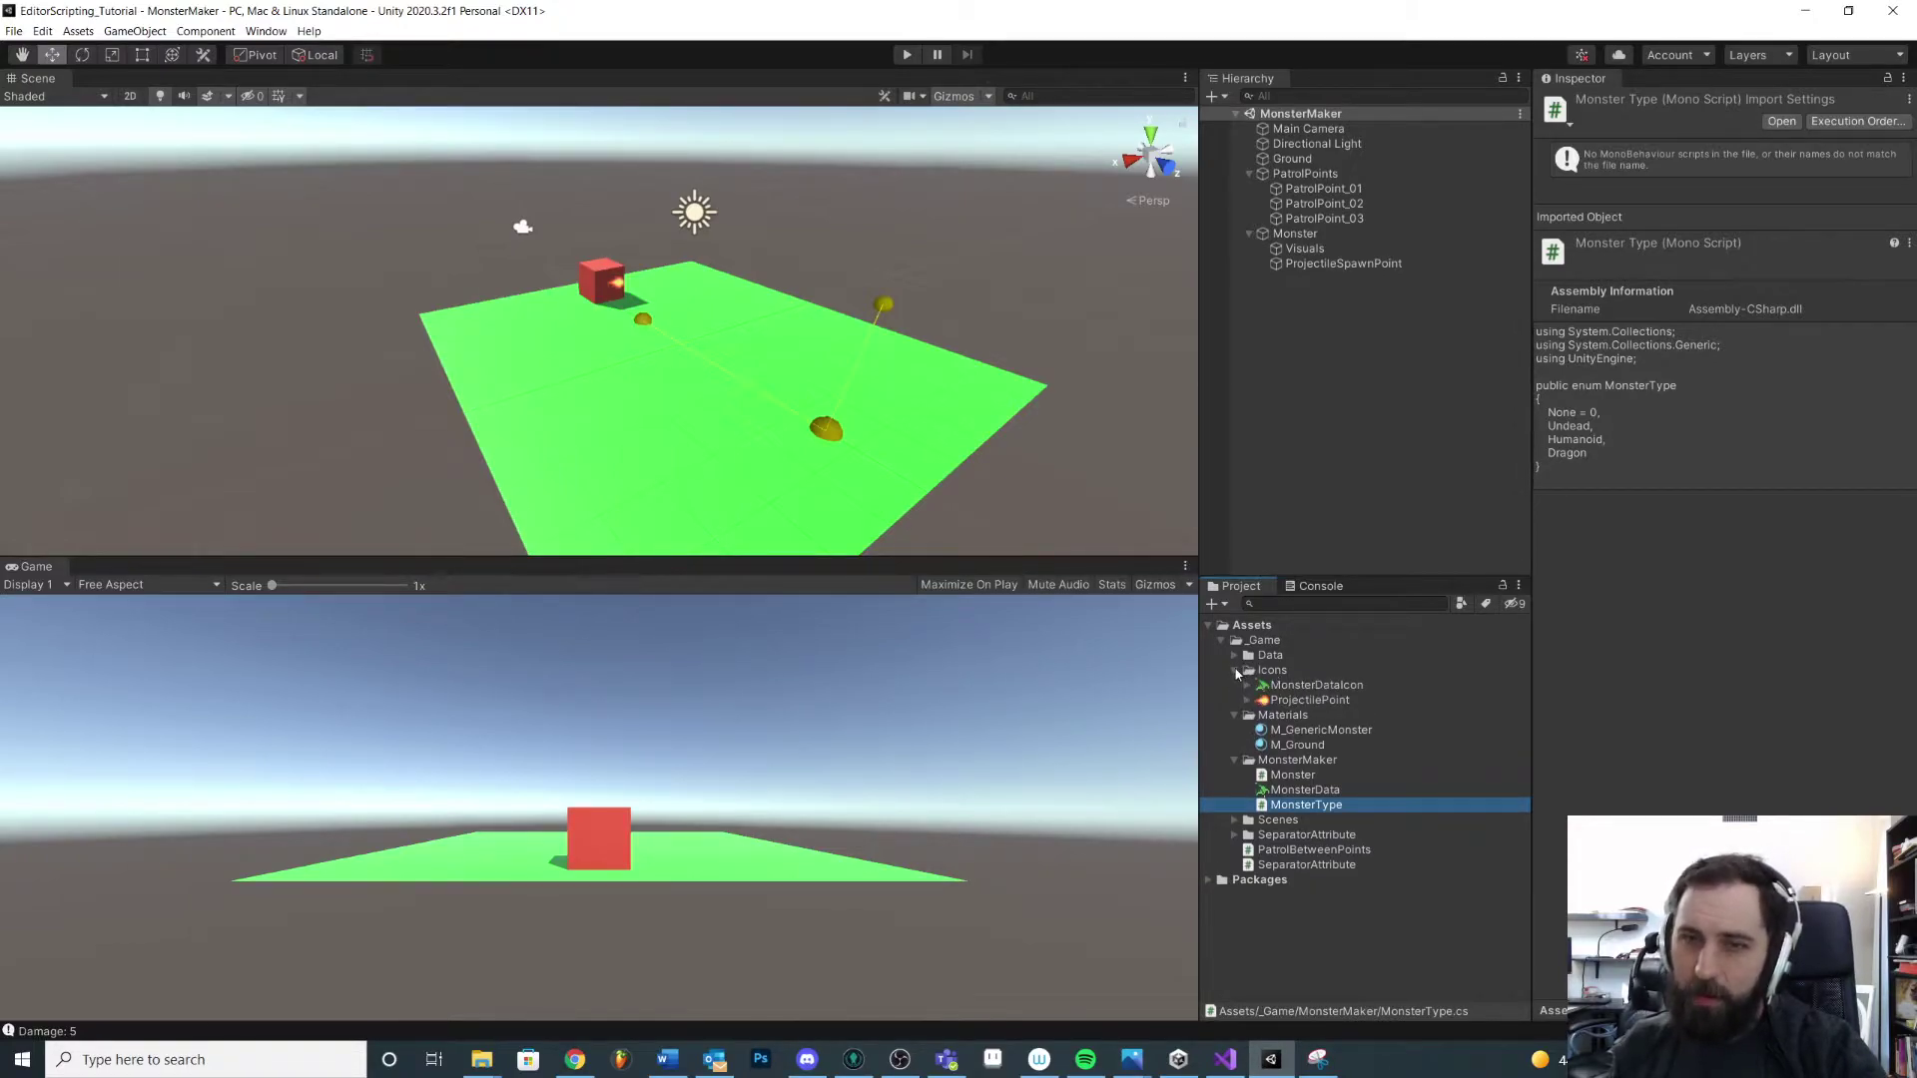
double_click(1267, 672)
left_click_drag(1267, 674, 1305, 736)
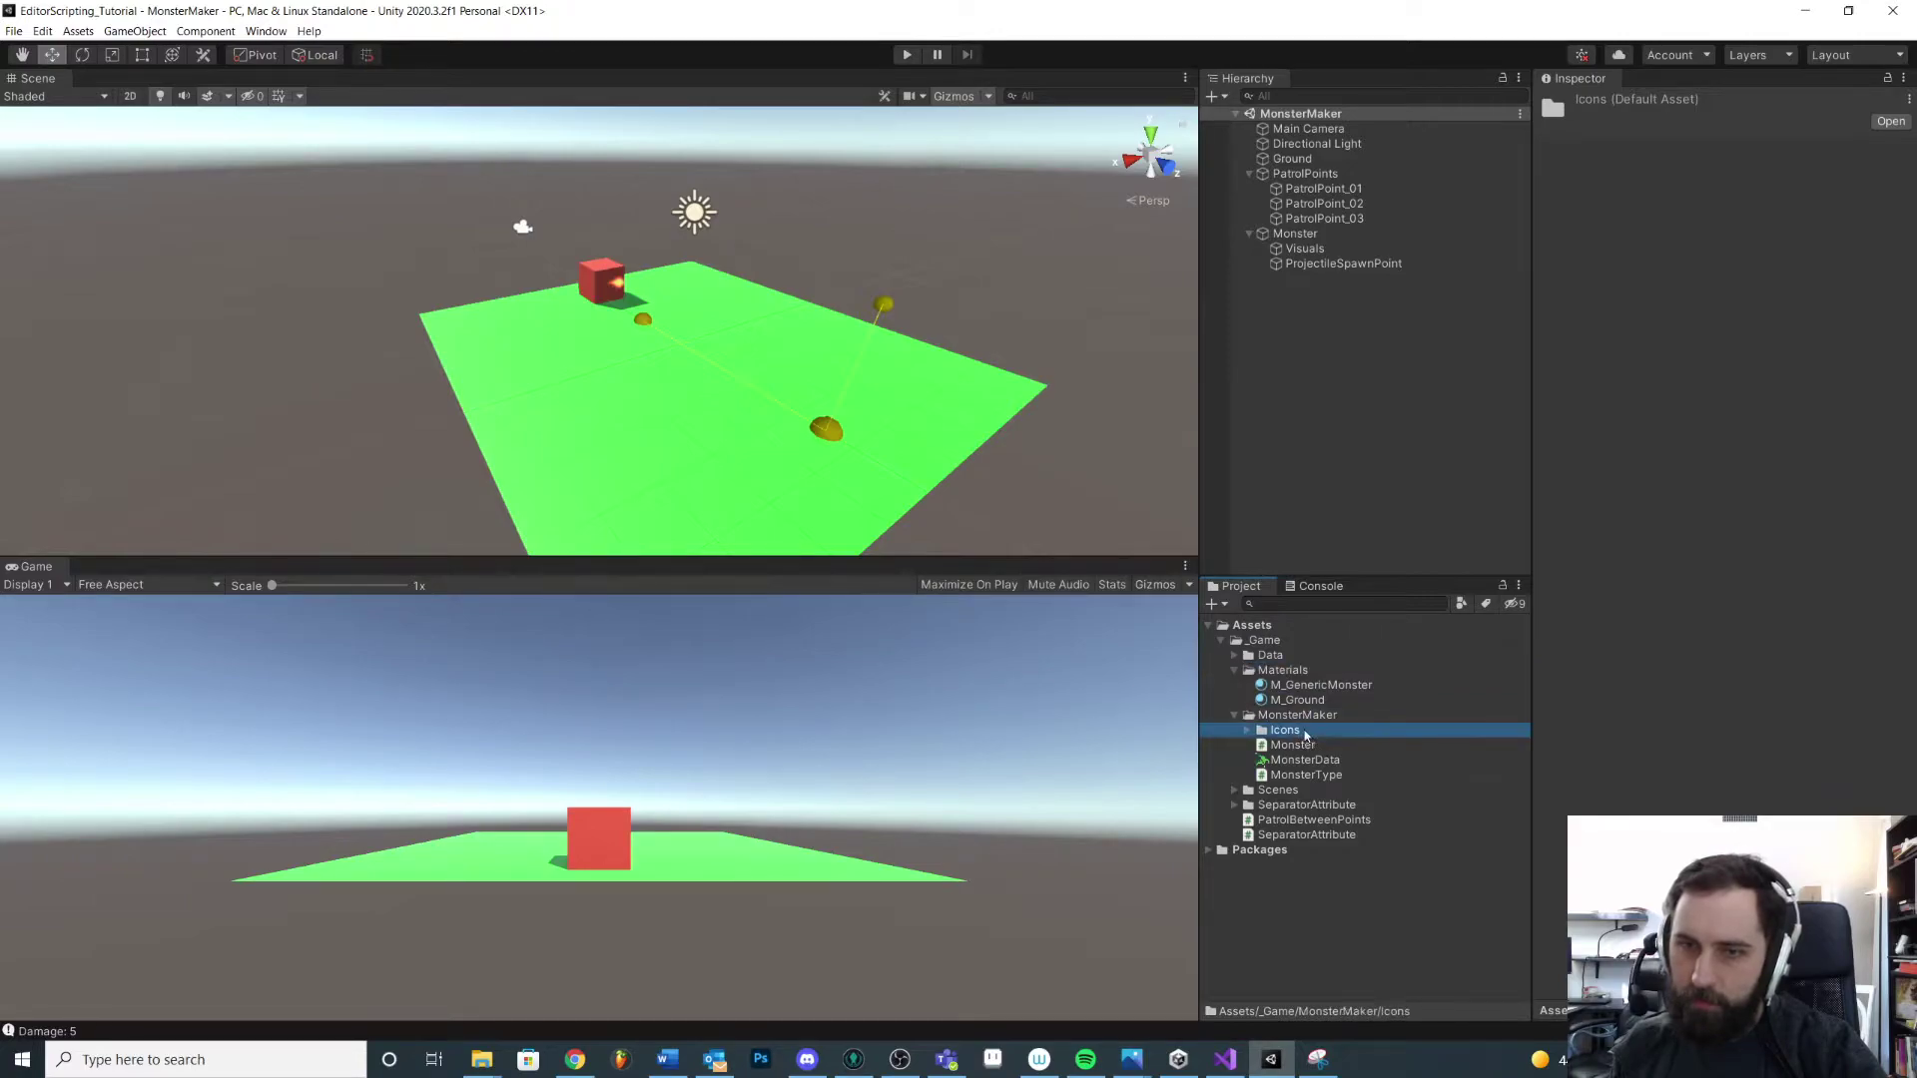
left_click(1235, 655)
left_click(1235, 656)
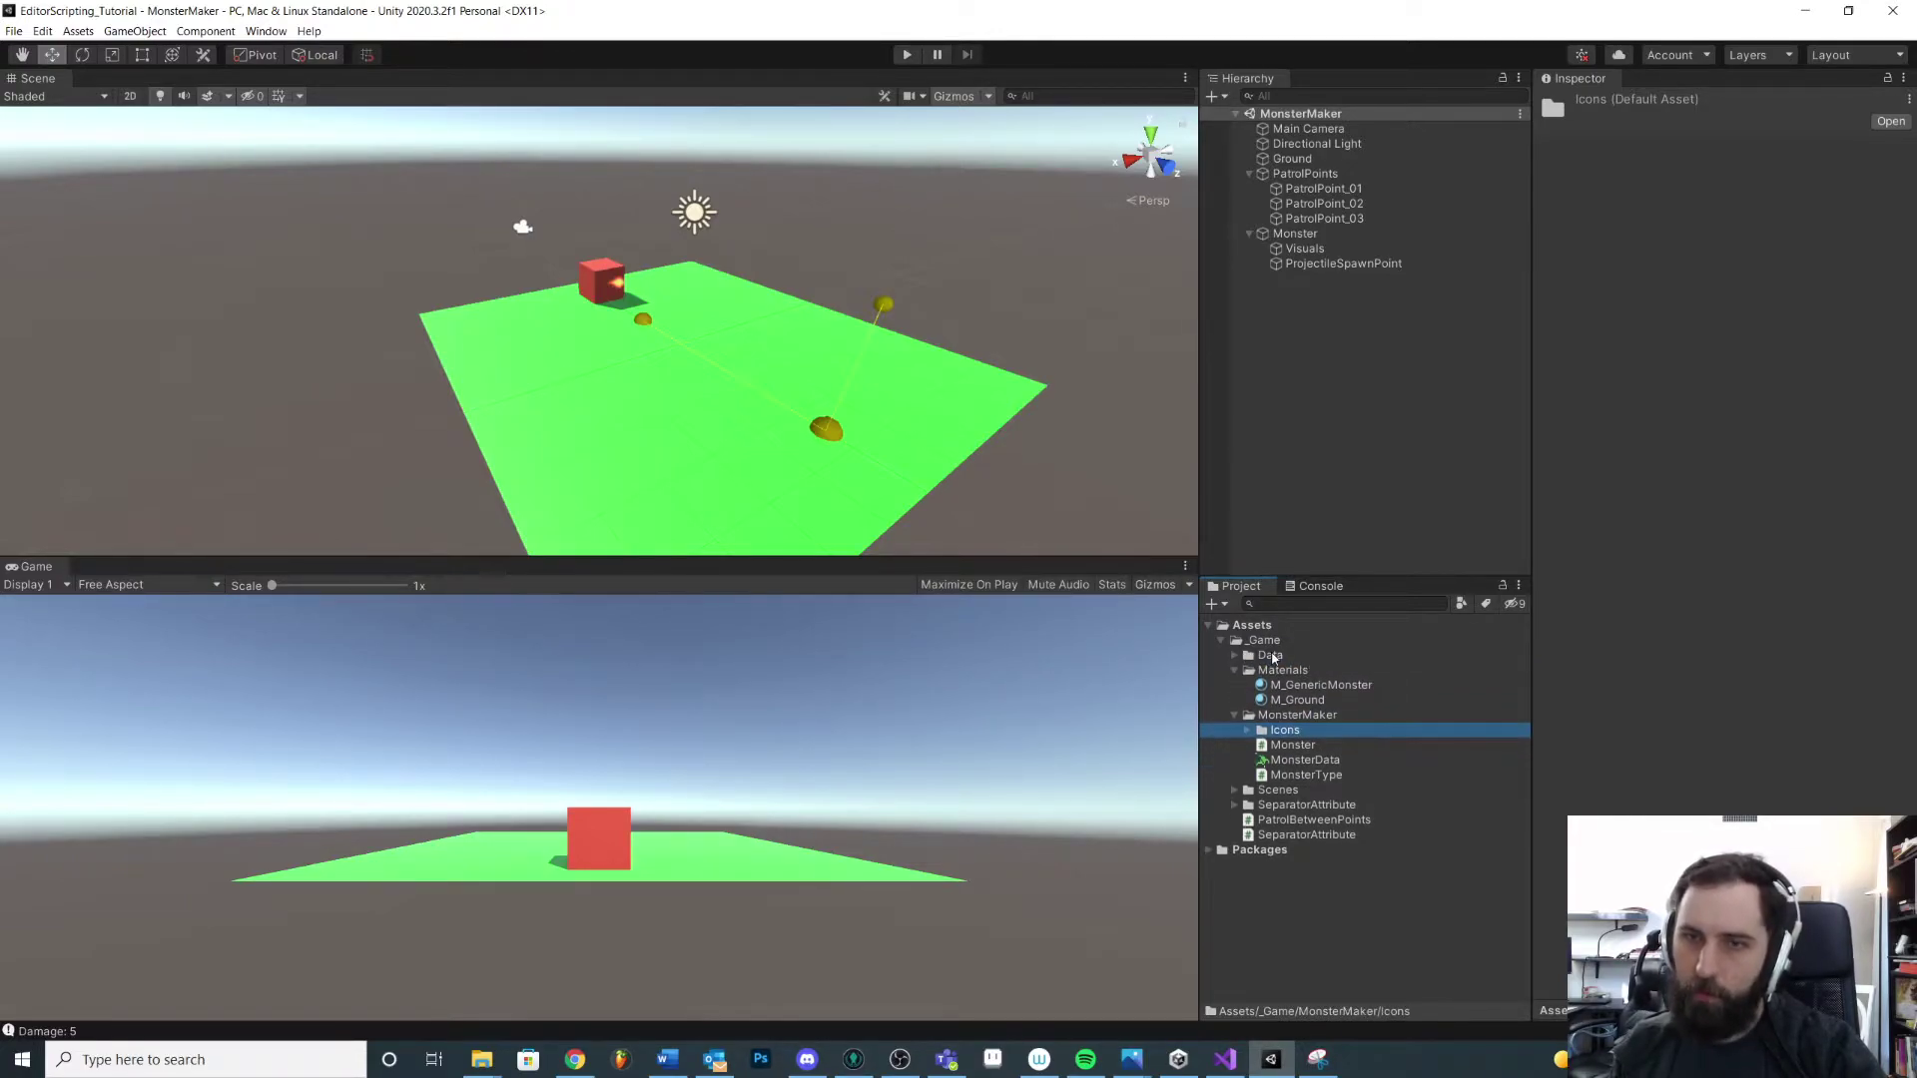
left_click(1283, 656)
left_click_drag(1285, 658, 1301, 715)
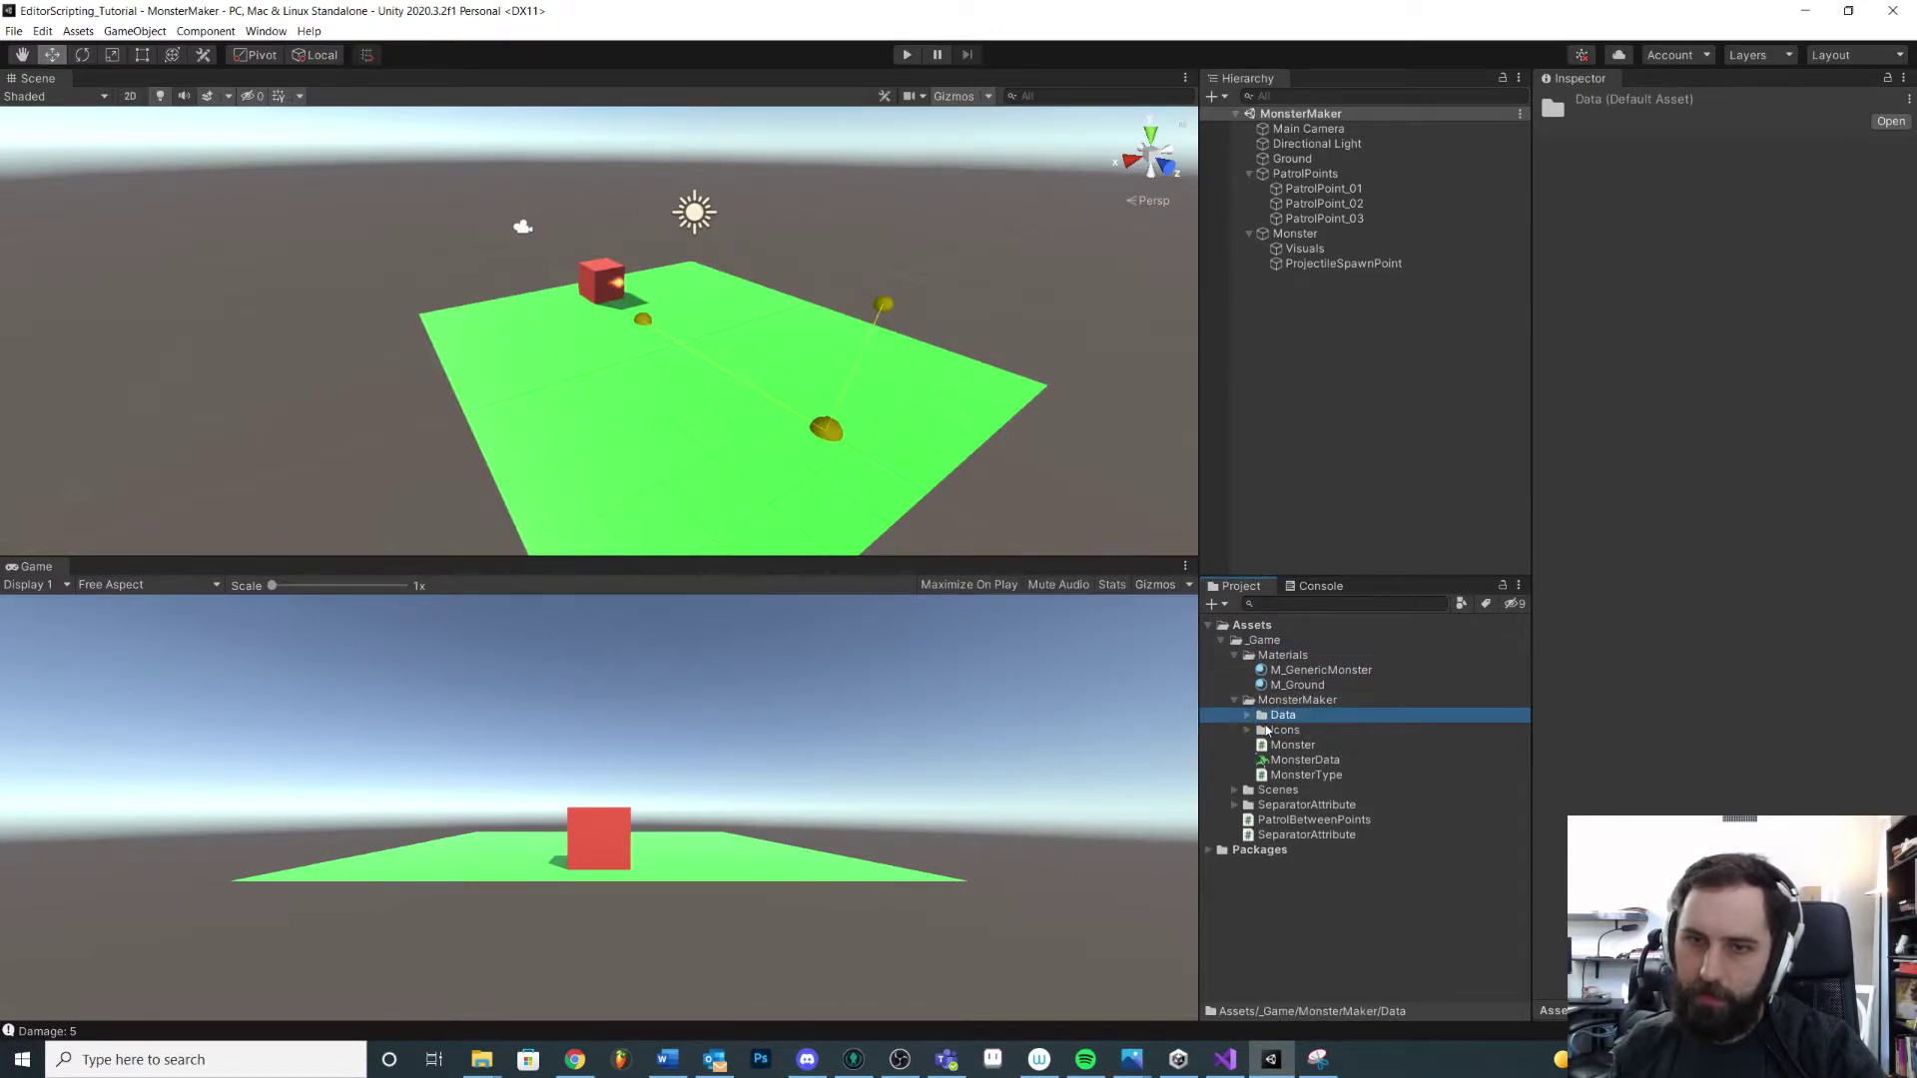
Move the SeparatorAttribute script from the _Game folder into the SeparatorAttribute folder
left_click(1250, 716)
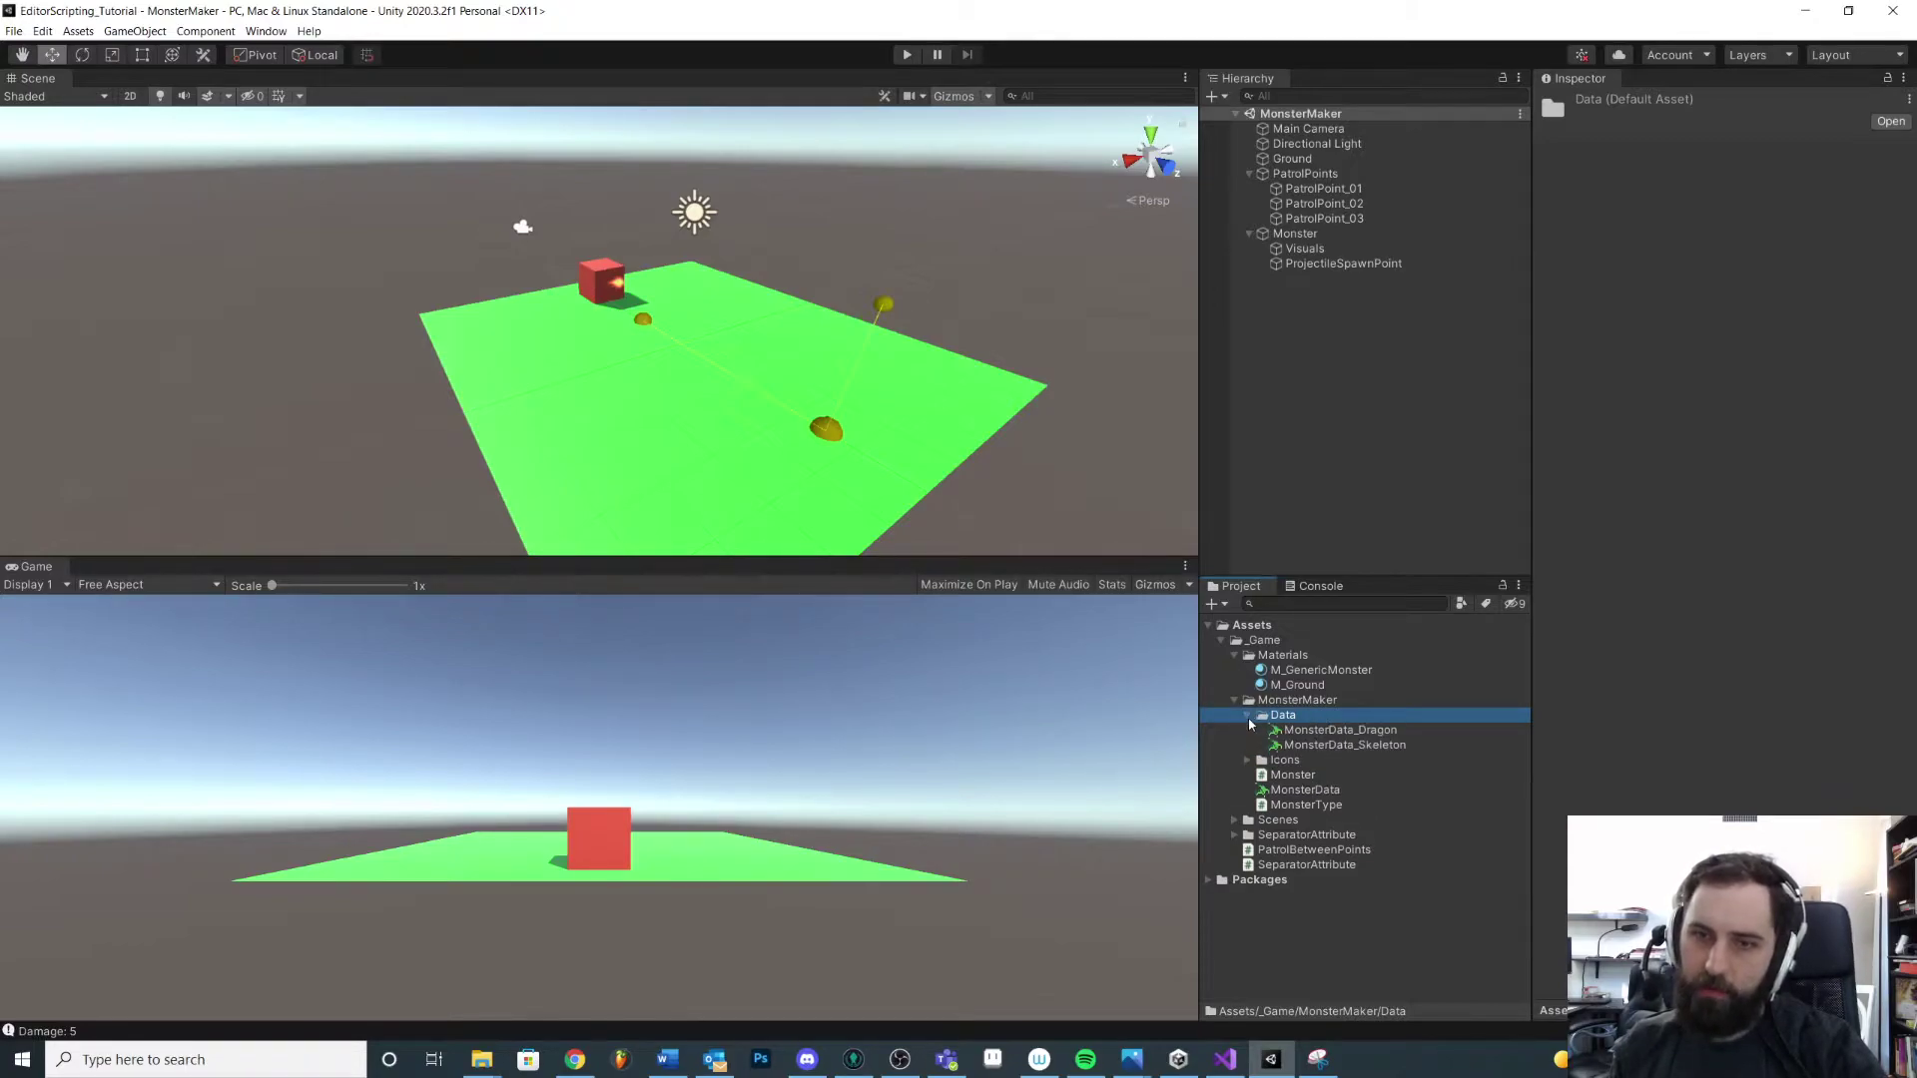
left_click(1249, 716)
left_click(1289, 805)
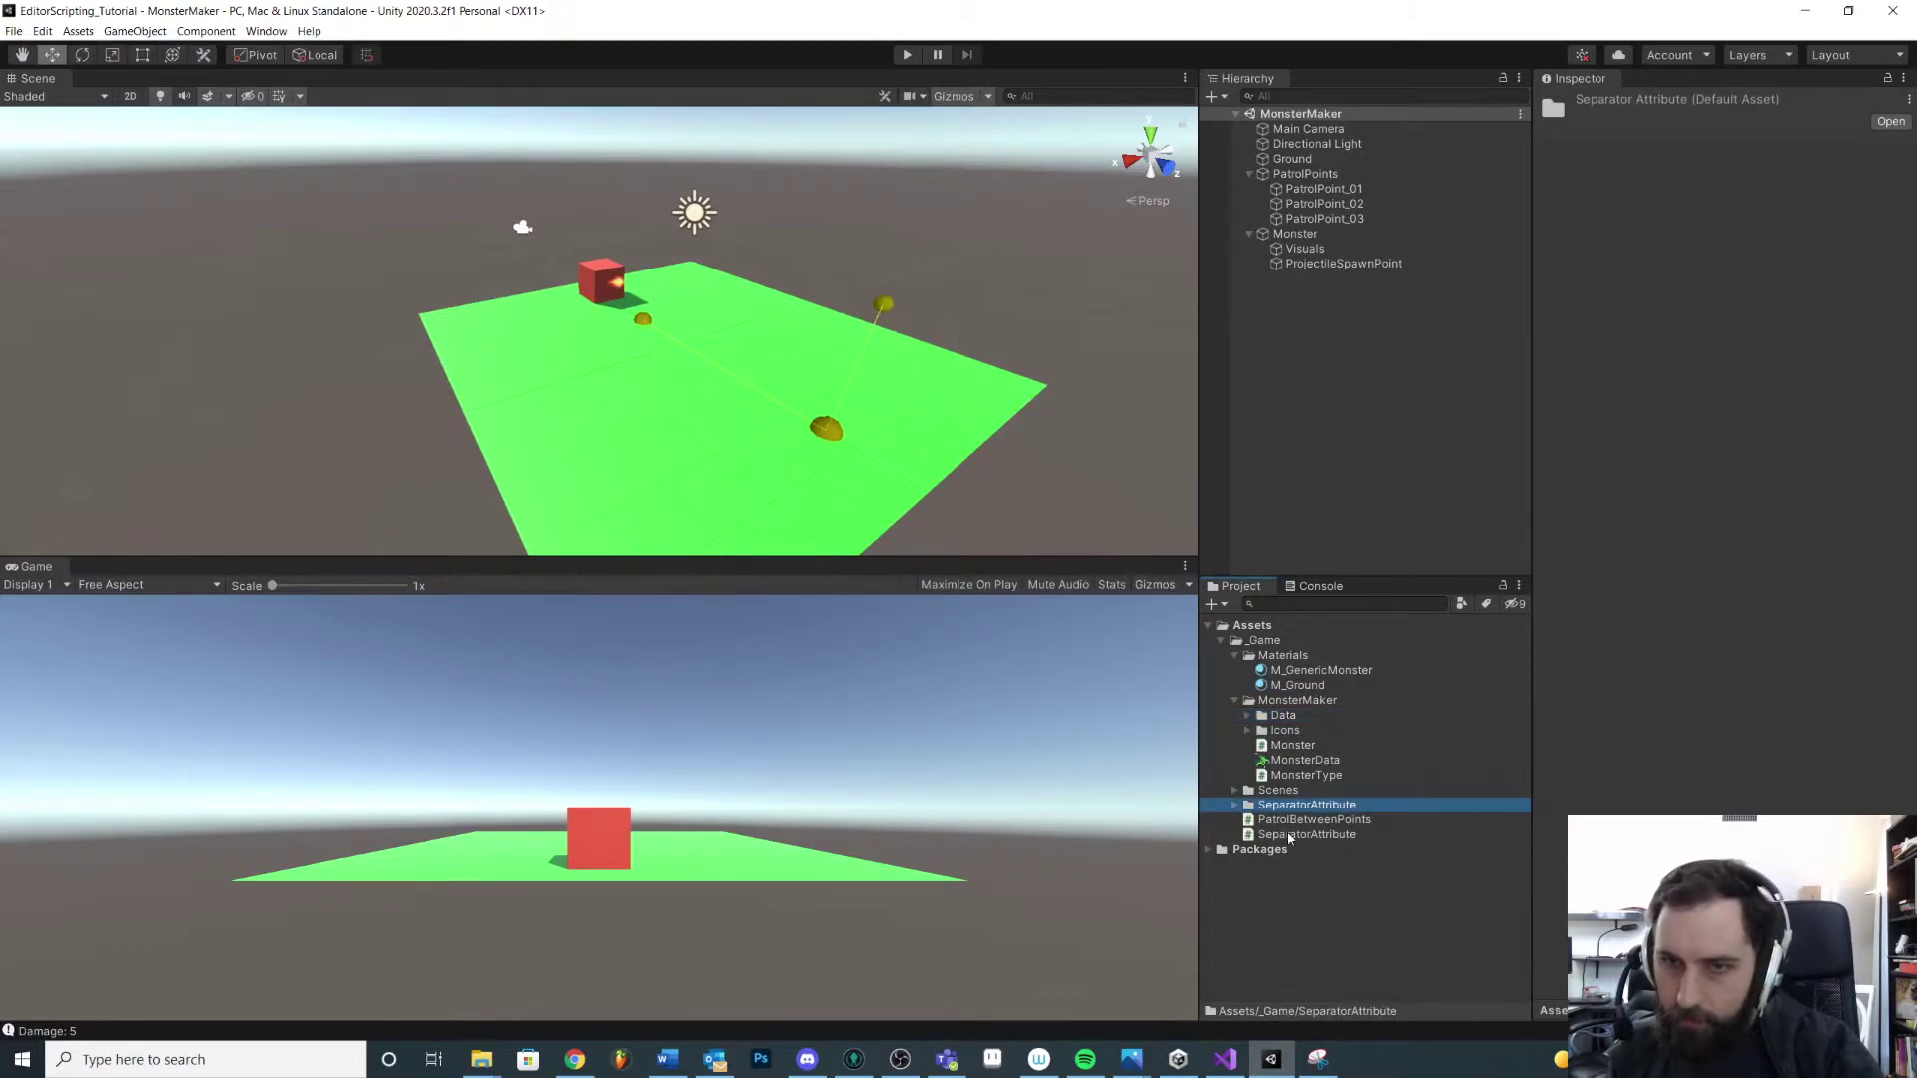
left_click(1286, 836)
left_click(1235, 805)
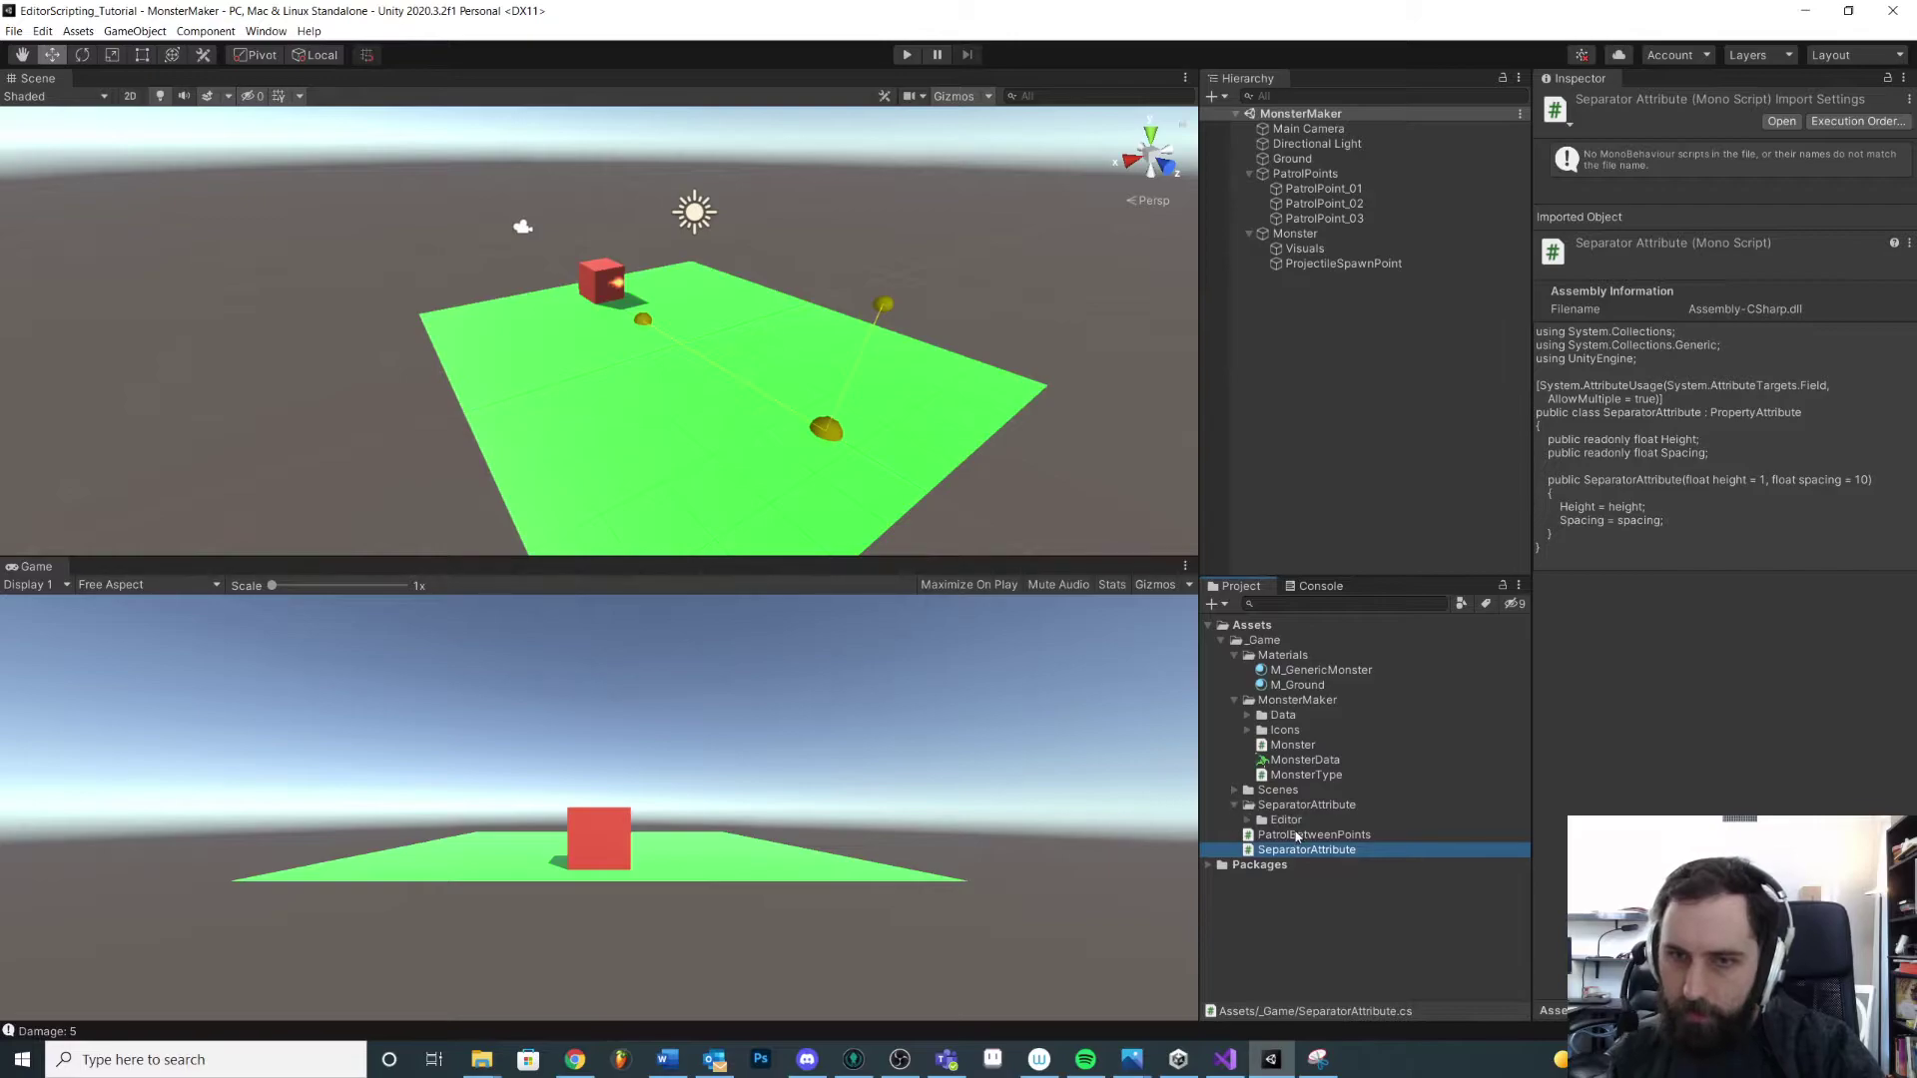
left_click_drag(1304, 855, 1251, 824)
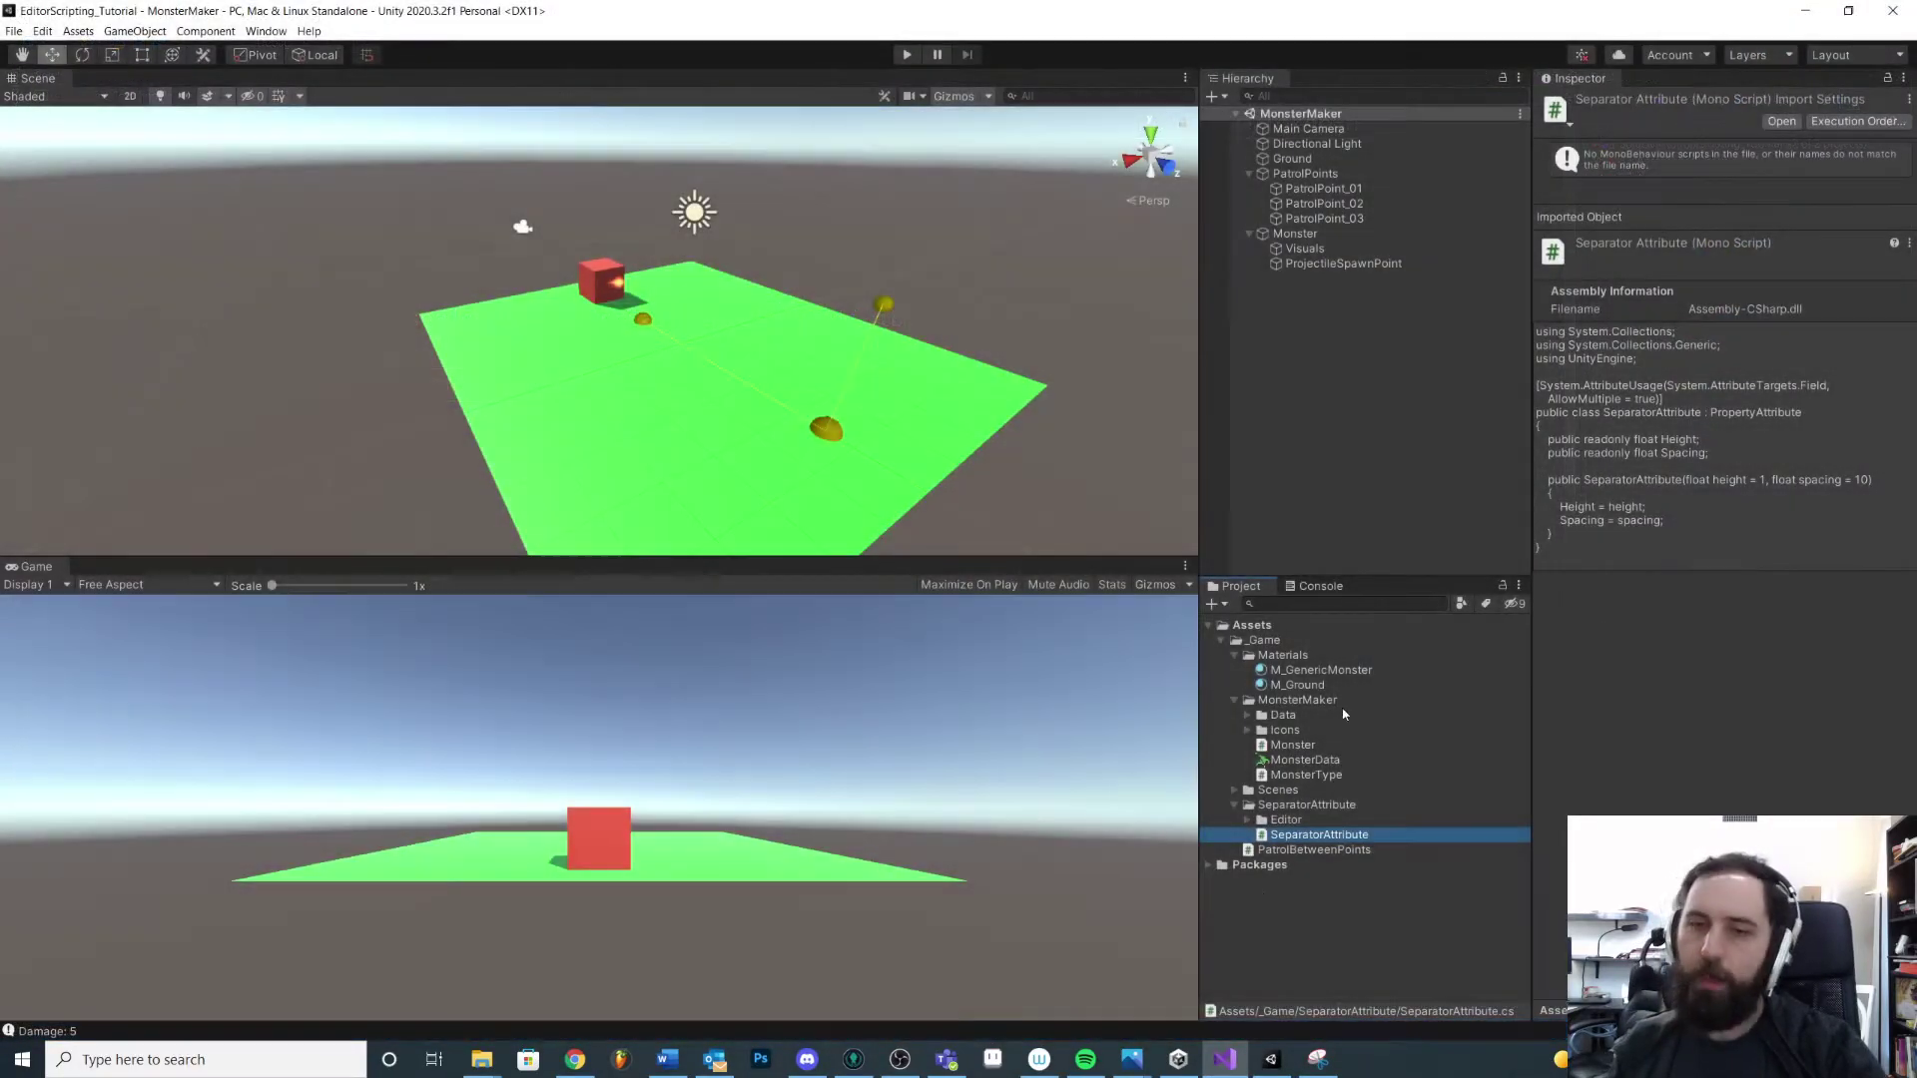
Collapse the SeparatorAttribute, MonsterMaker and Materials folders in the _Game folder
left_click(1291, 806)
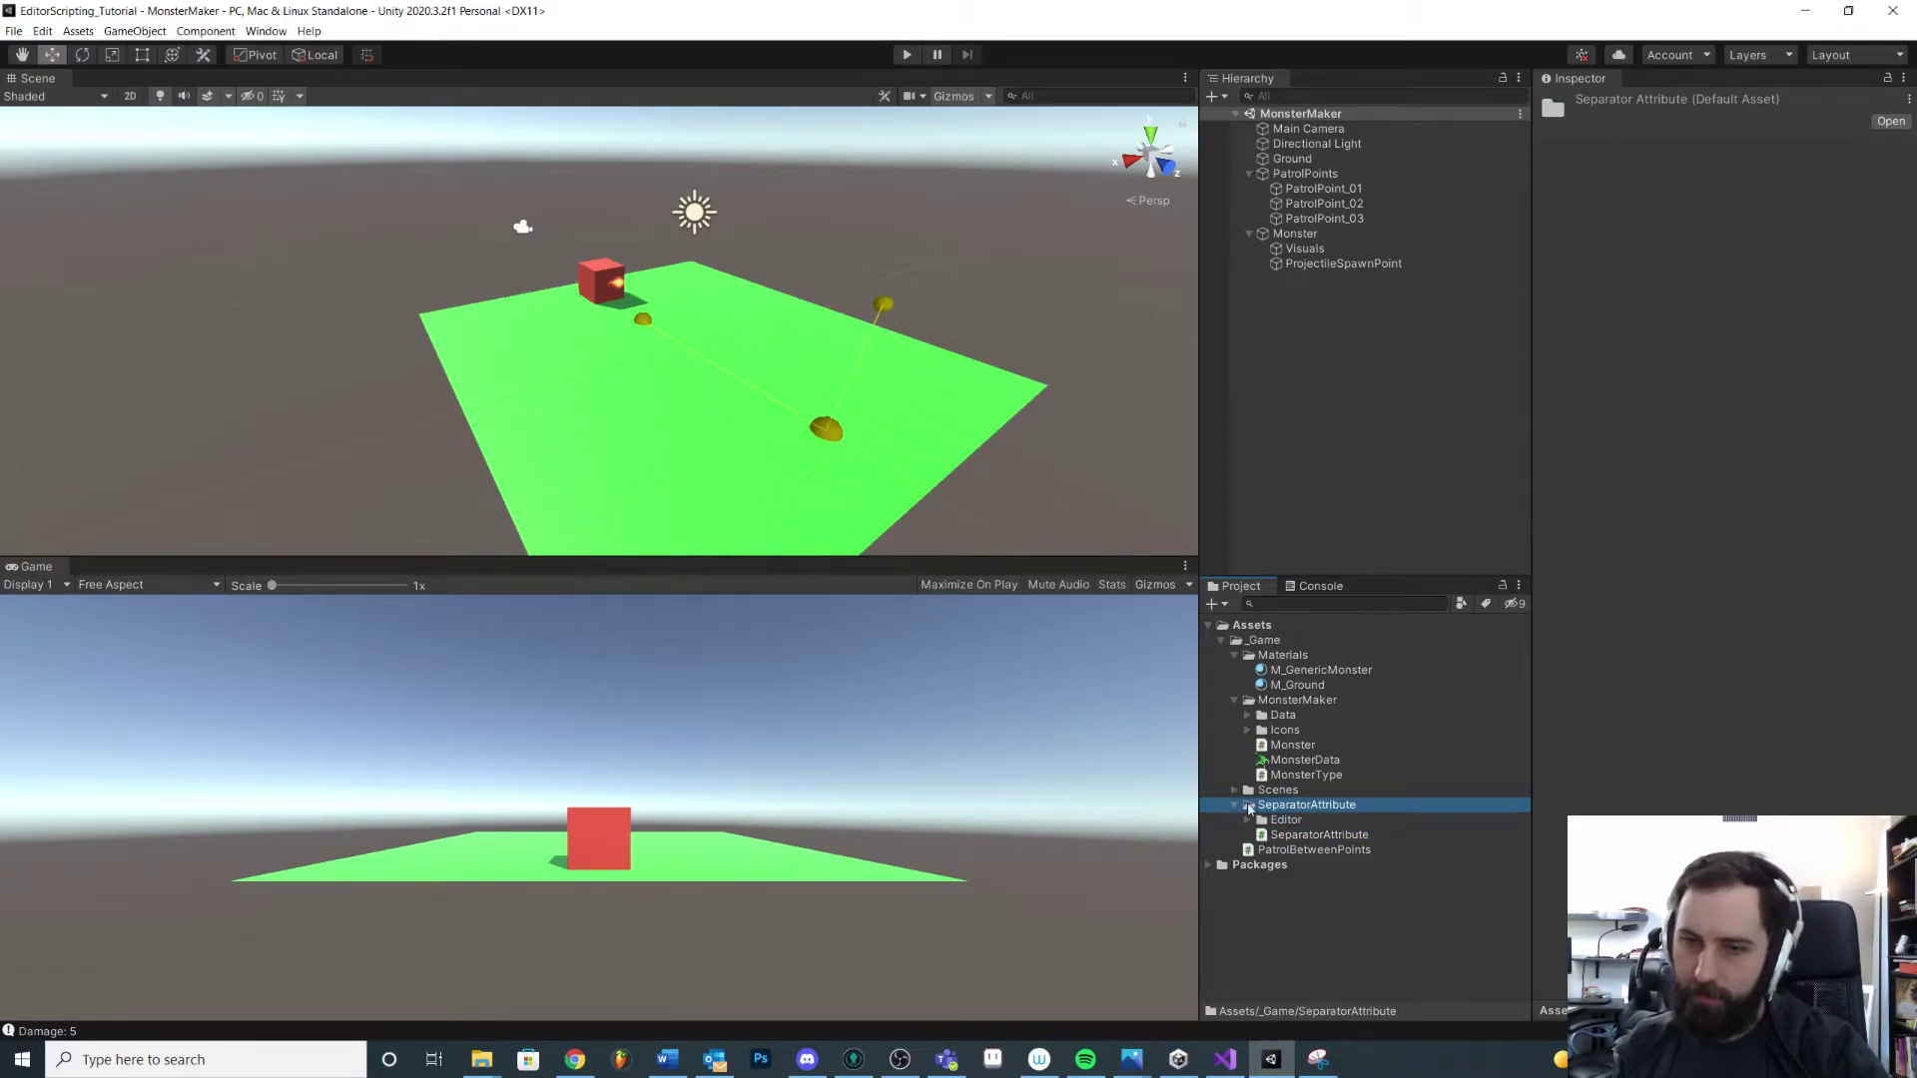
left_click(1237, 805)
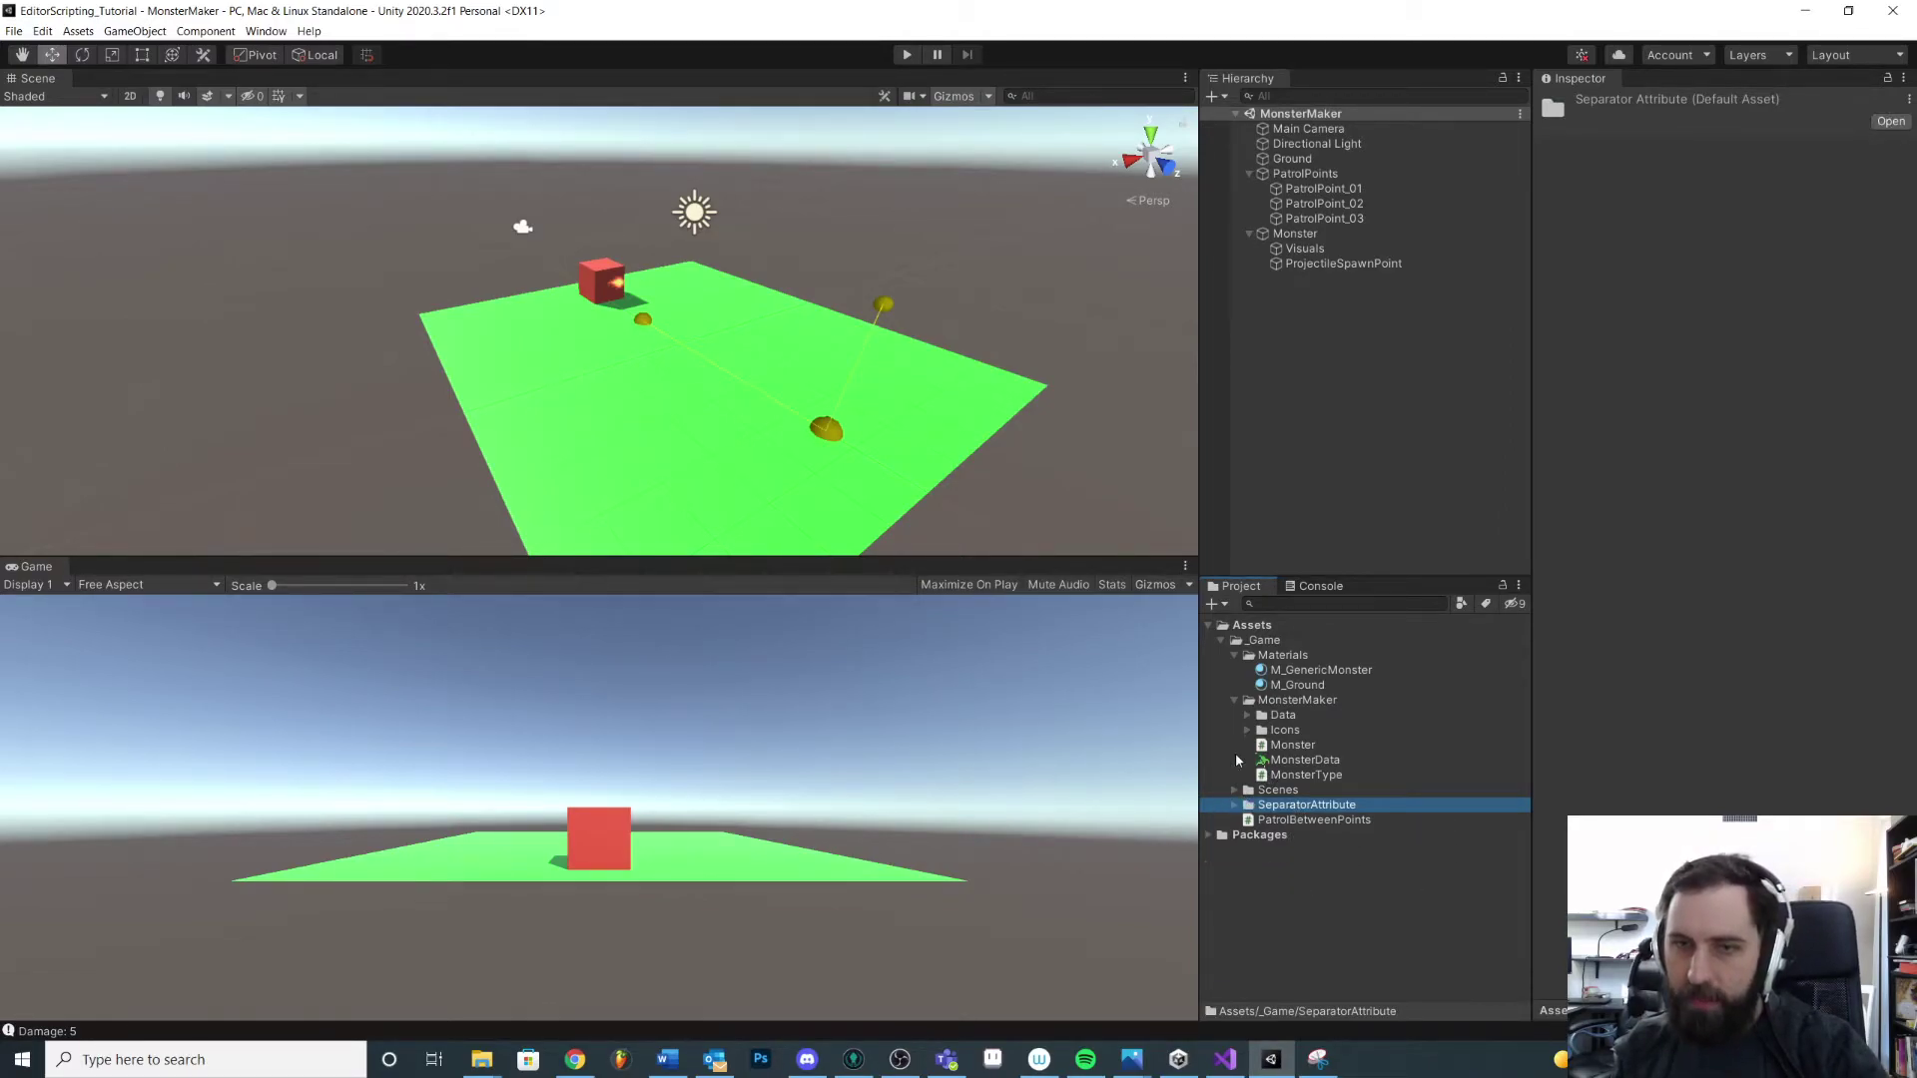
left_click(1235, 700)
left_click(1234, 655)
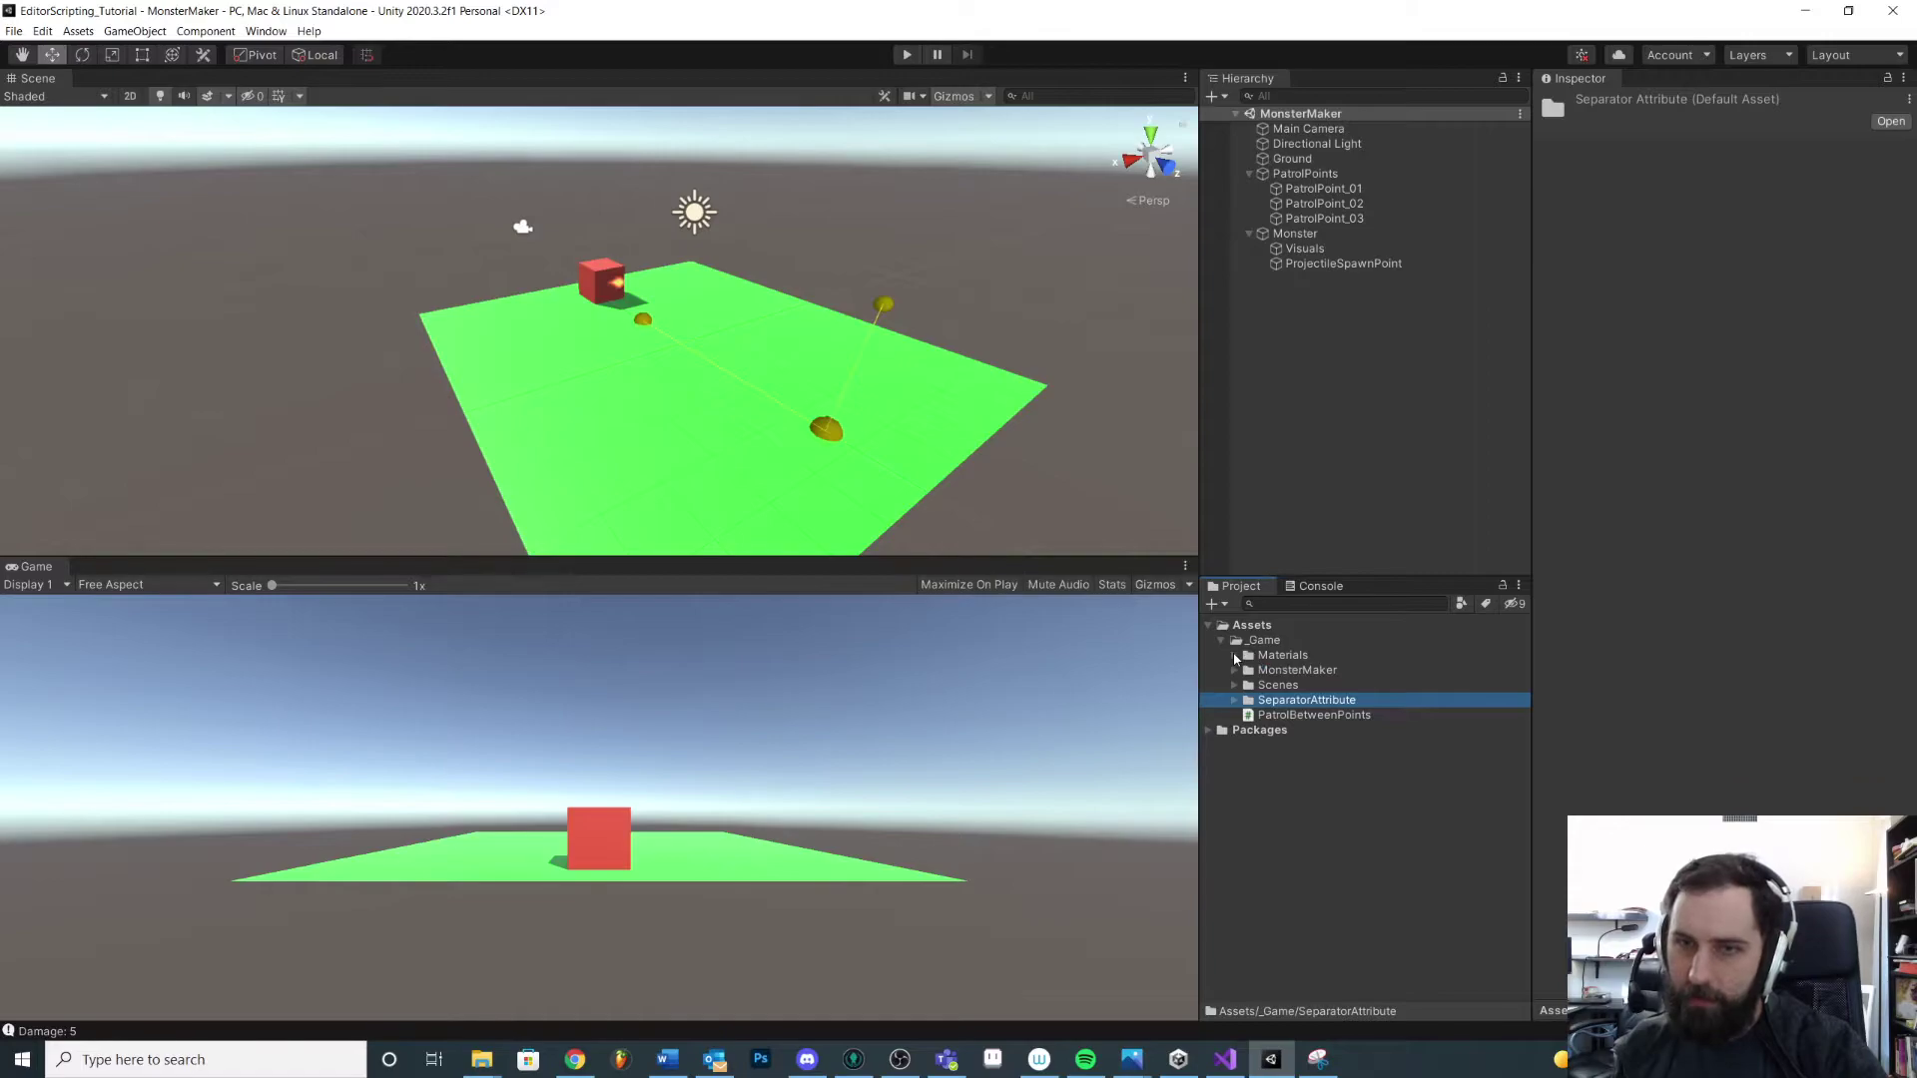
Examine the SeparatorAttribute folder's script and its Editor subfolder, then leave the folder collapsed
left_click(1291, 687)
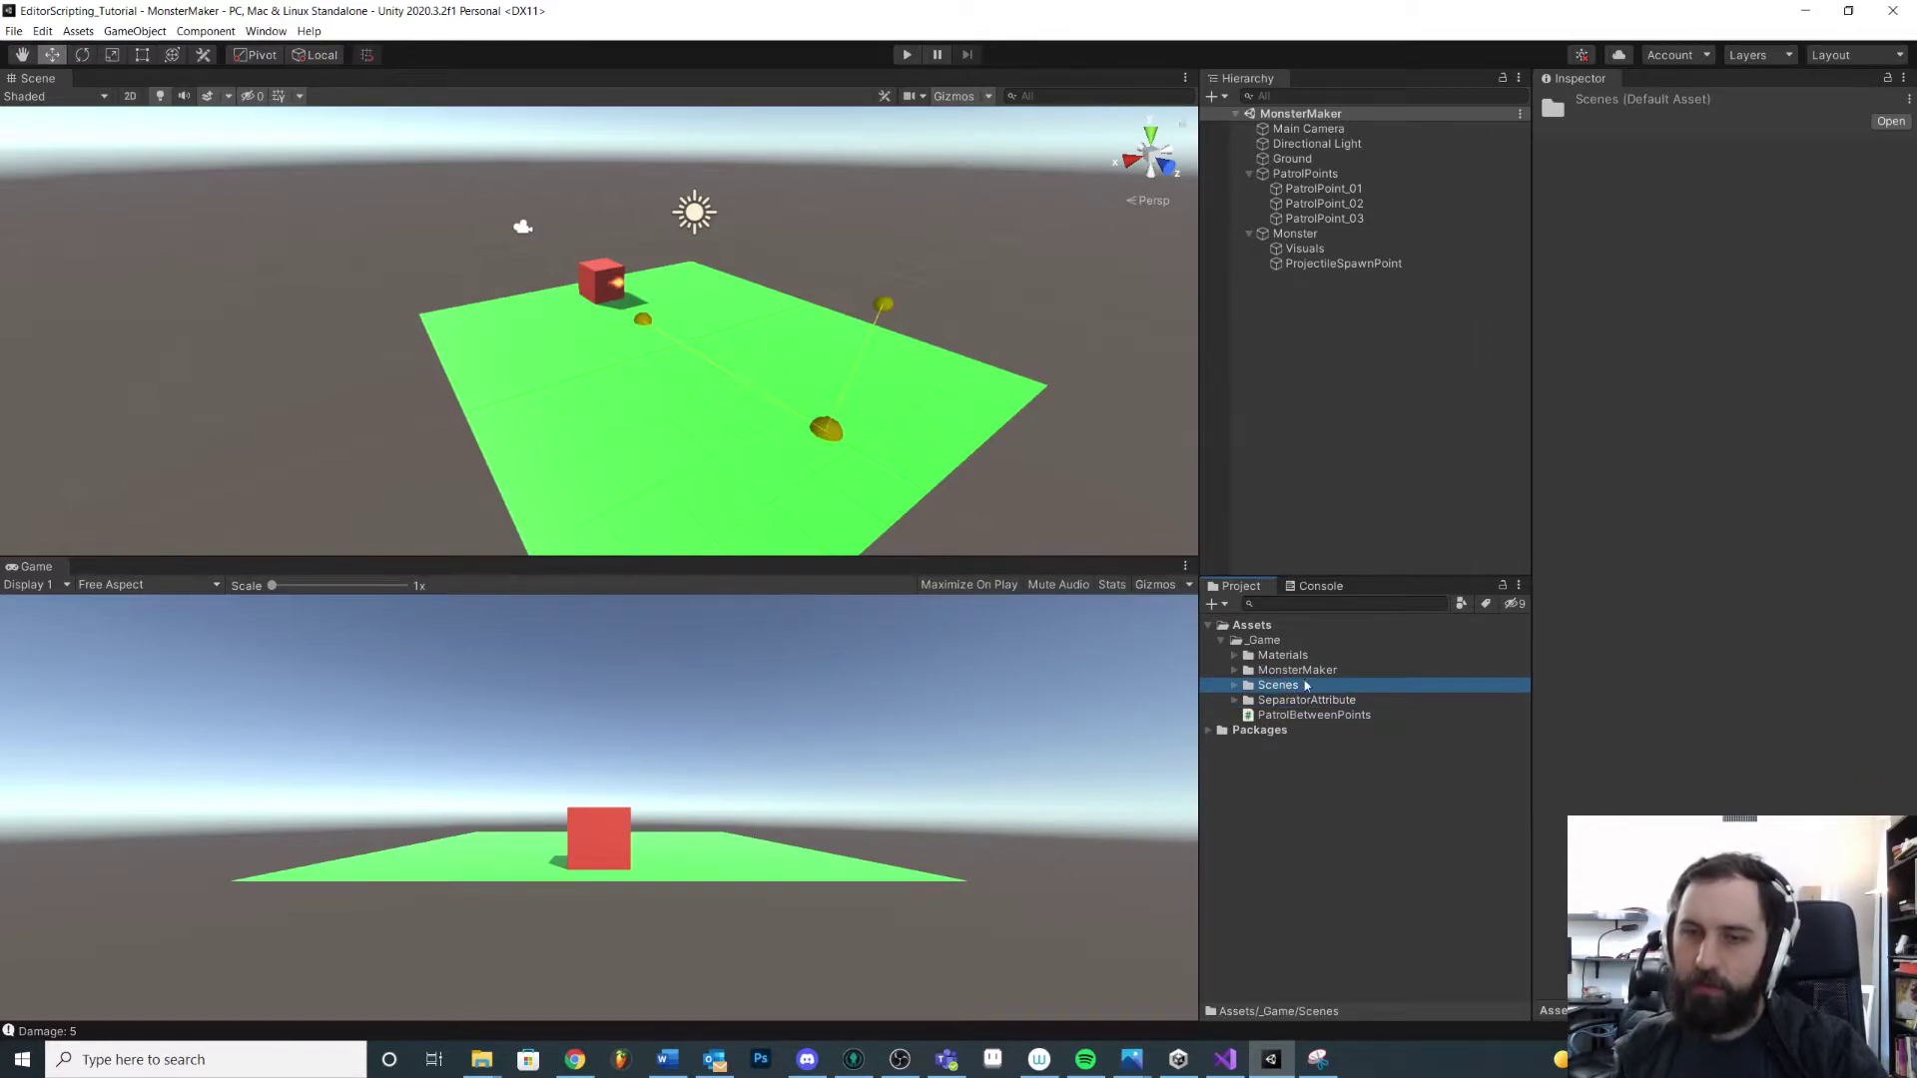
left_click(1298, 701)
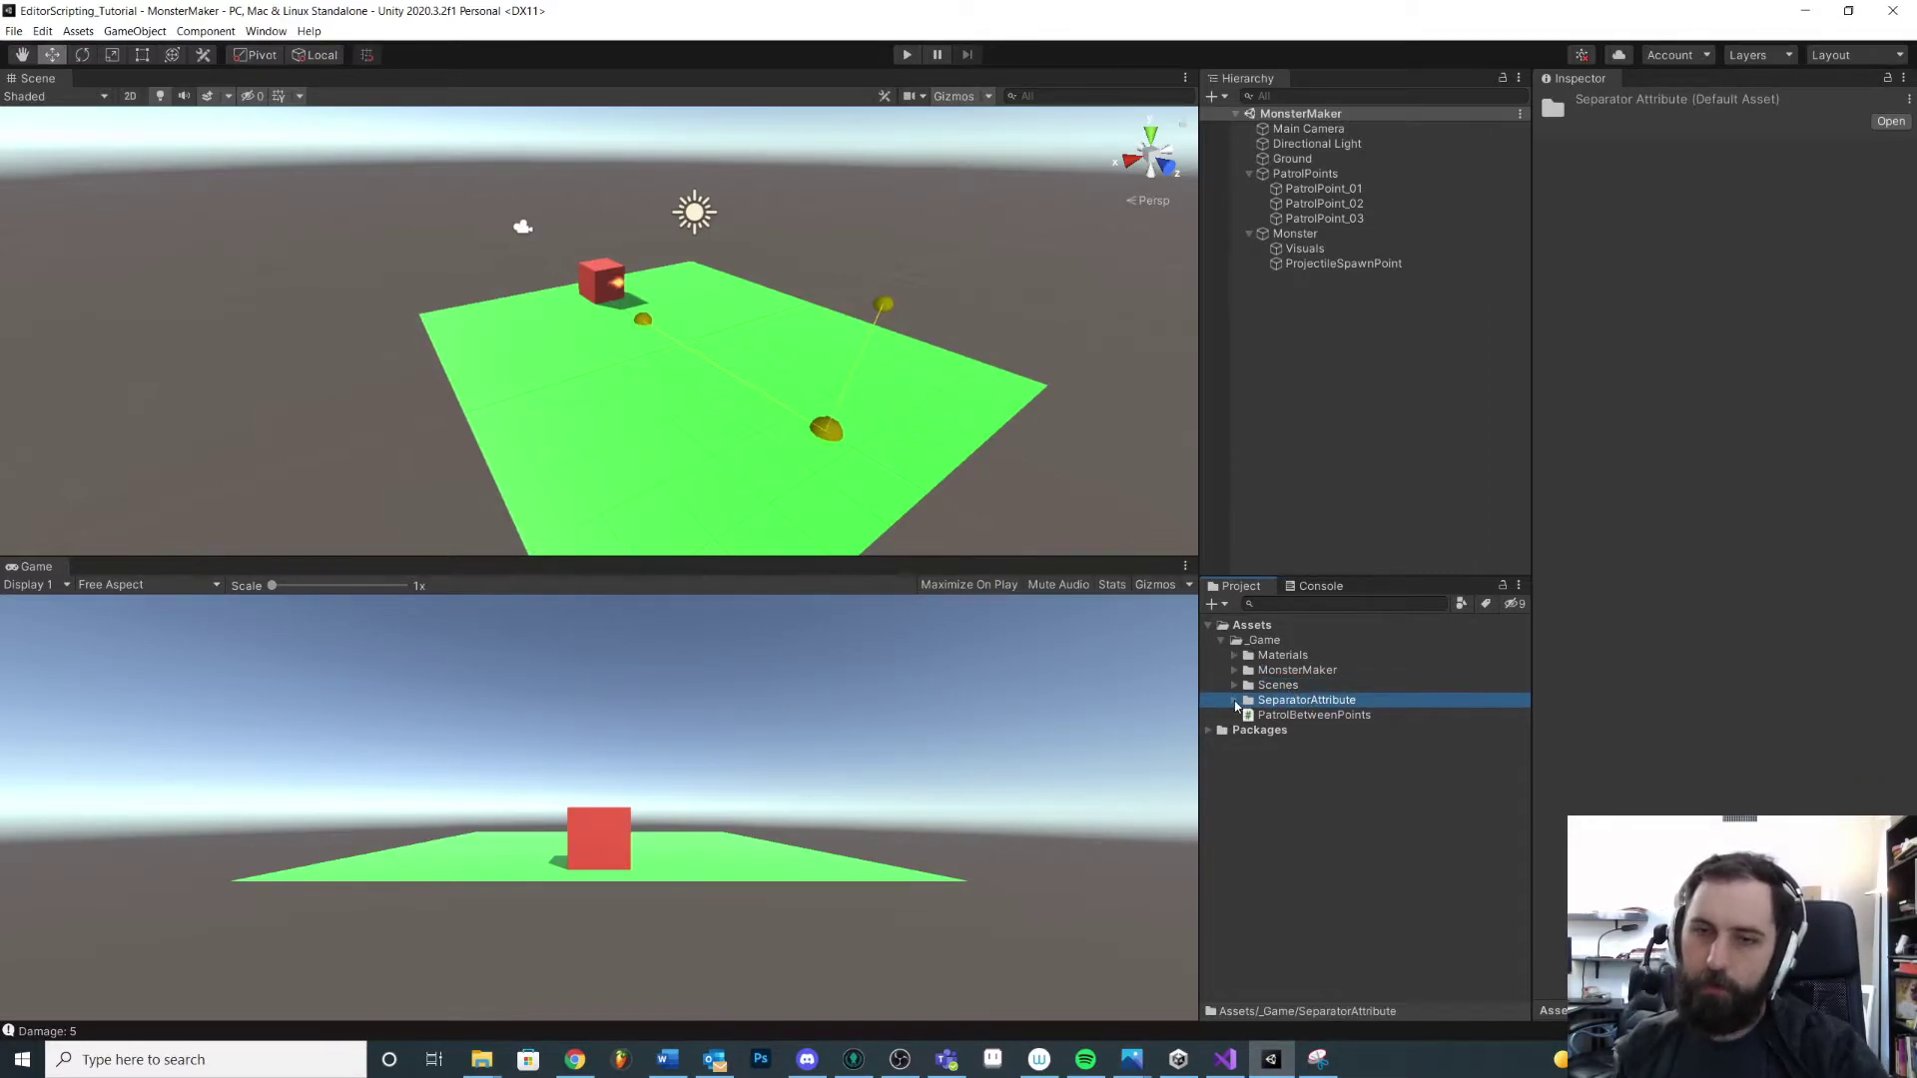
left_click(1236, 701)
left_click(1236, 701)
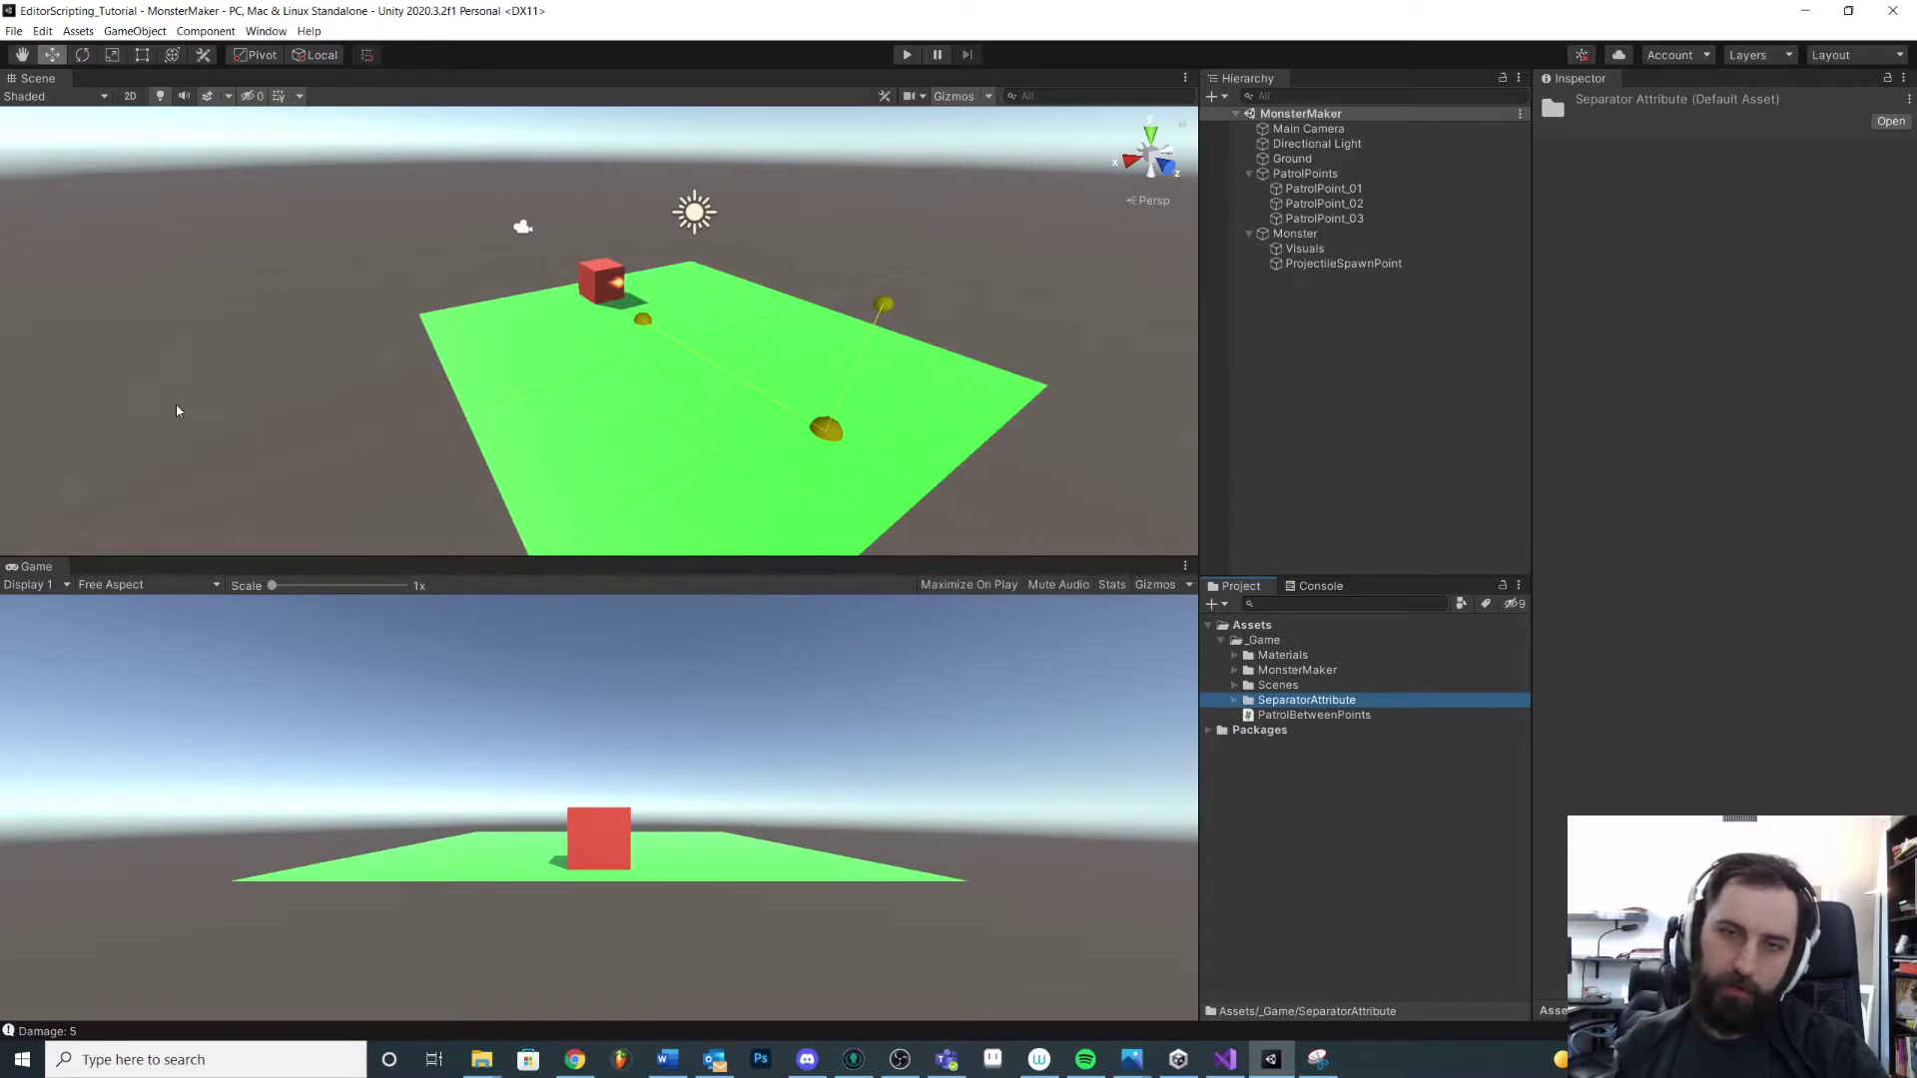
left_click(1235, 701)
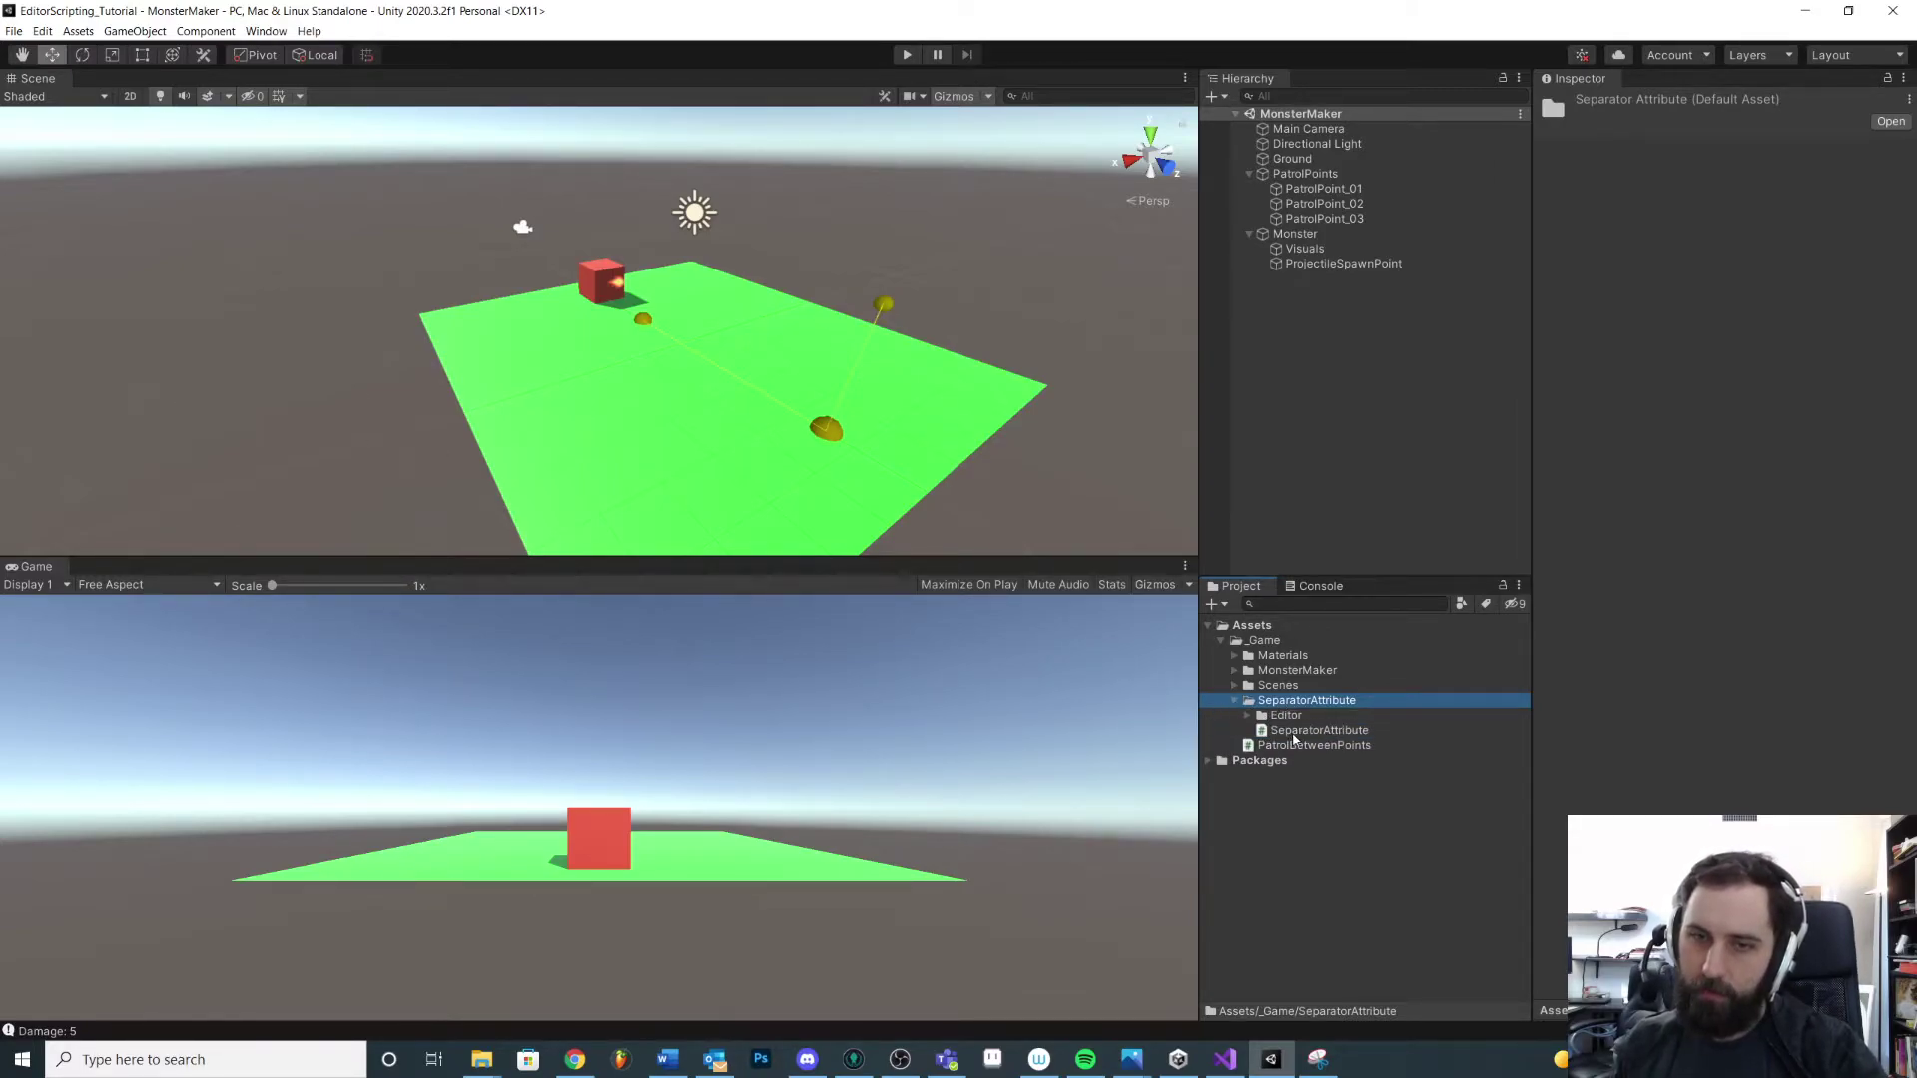
left_click(1285, 731)
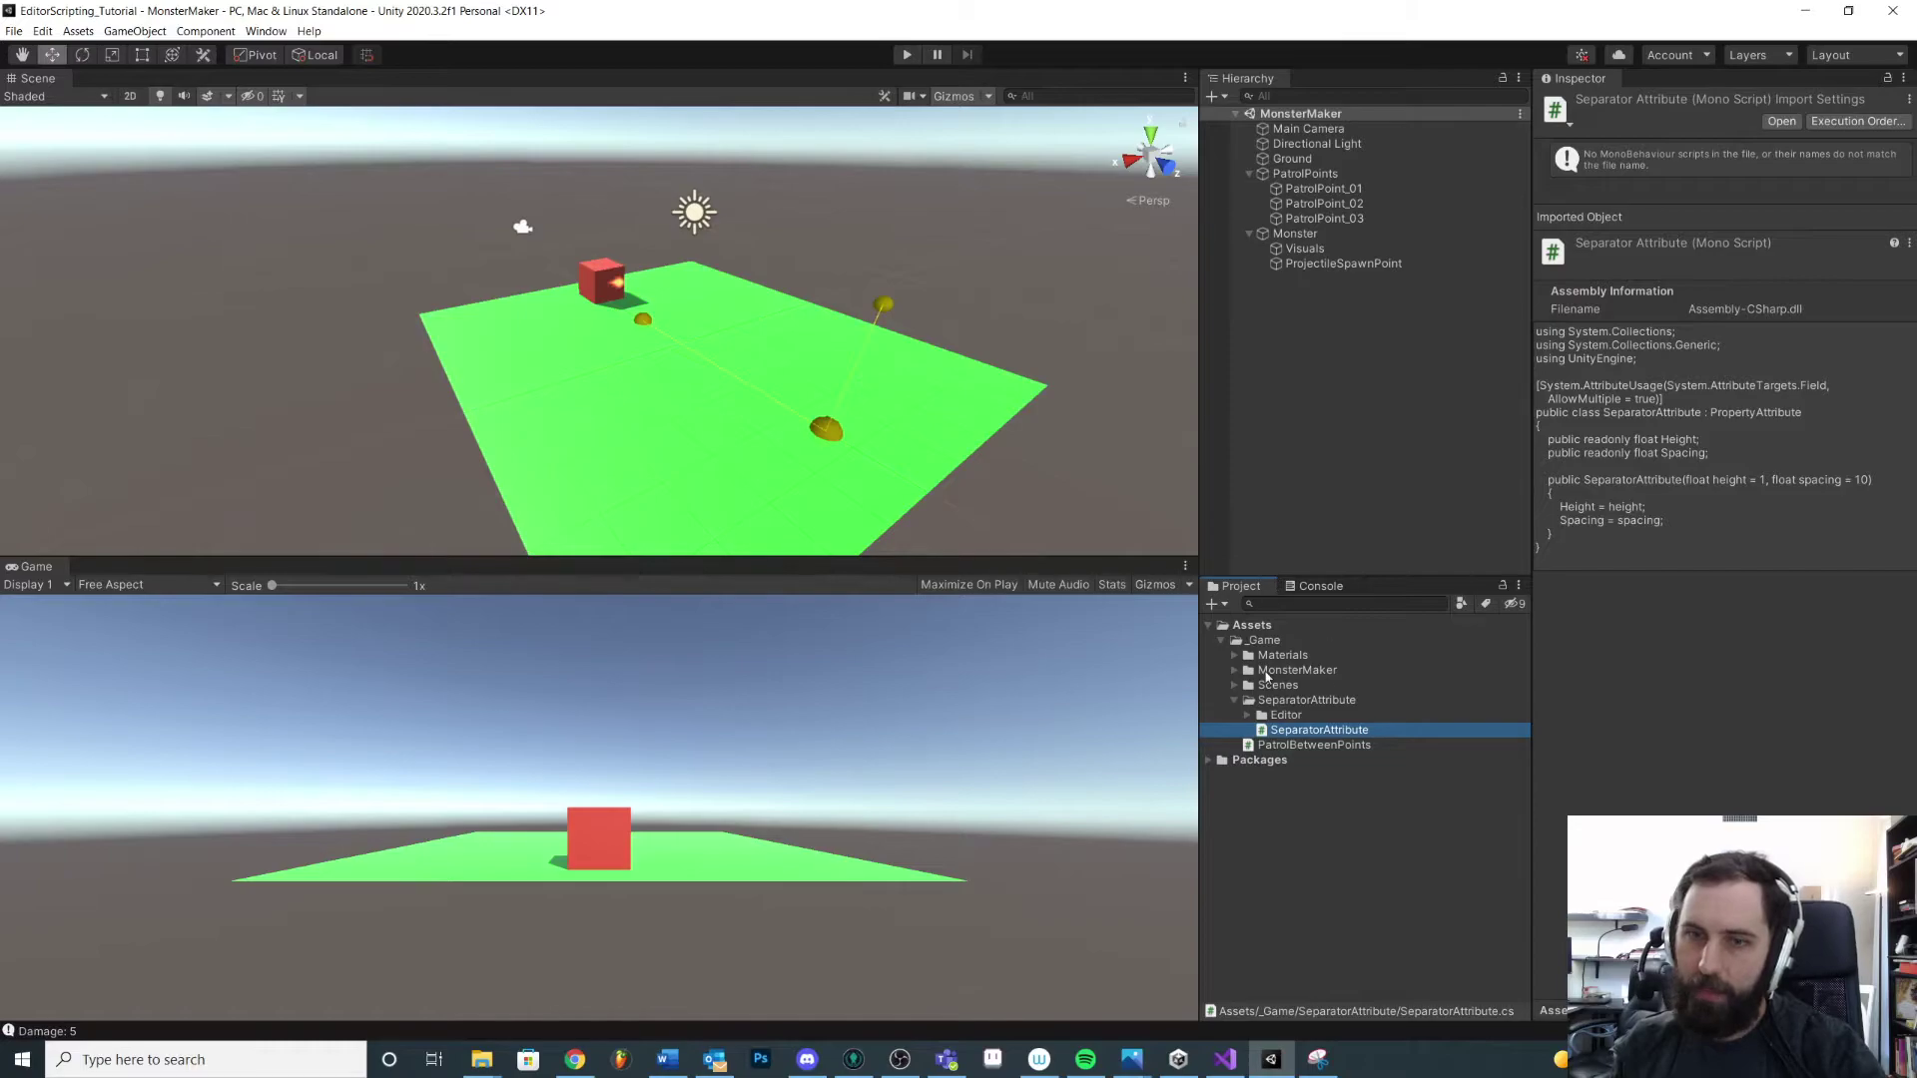
left_click(1246, 716)
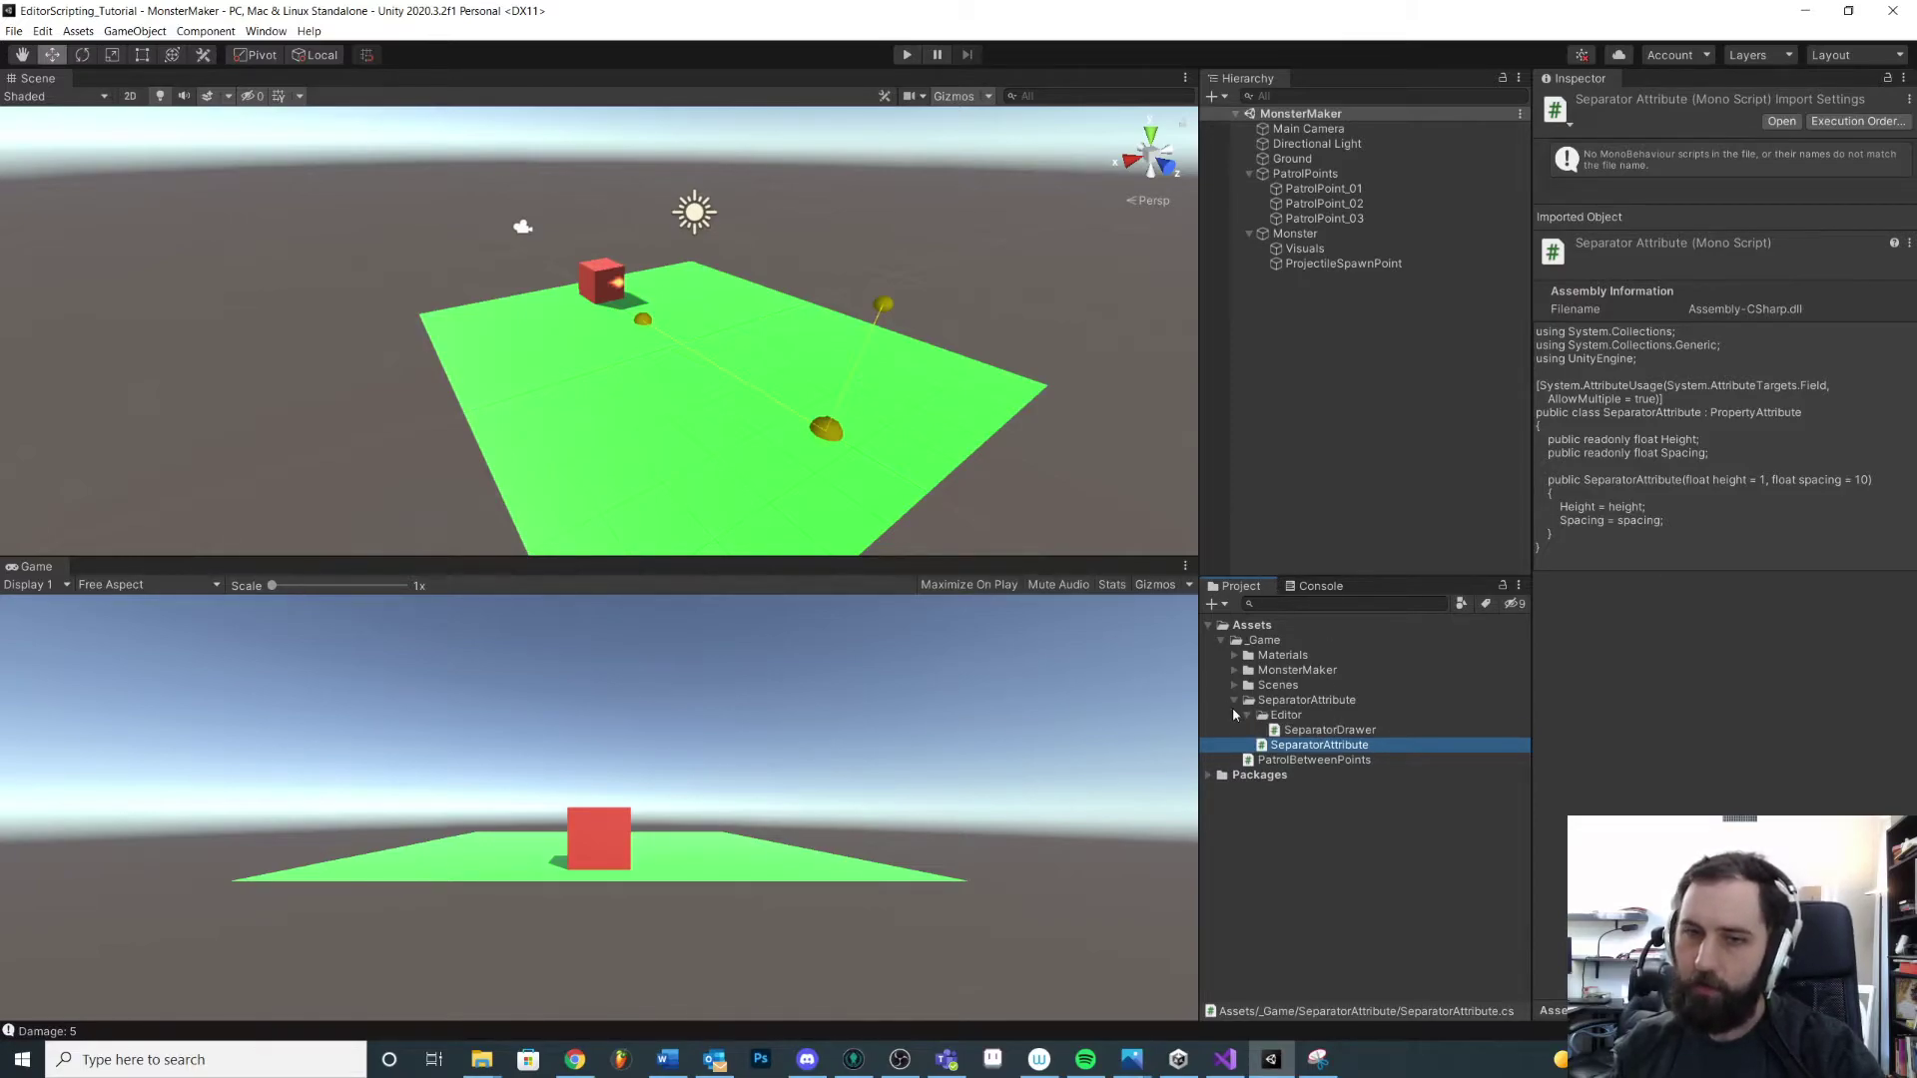
left_click(1247, 715)
left_click(1272, 700)
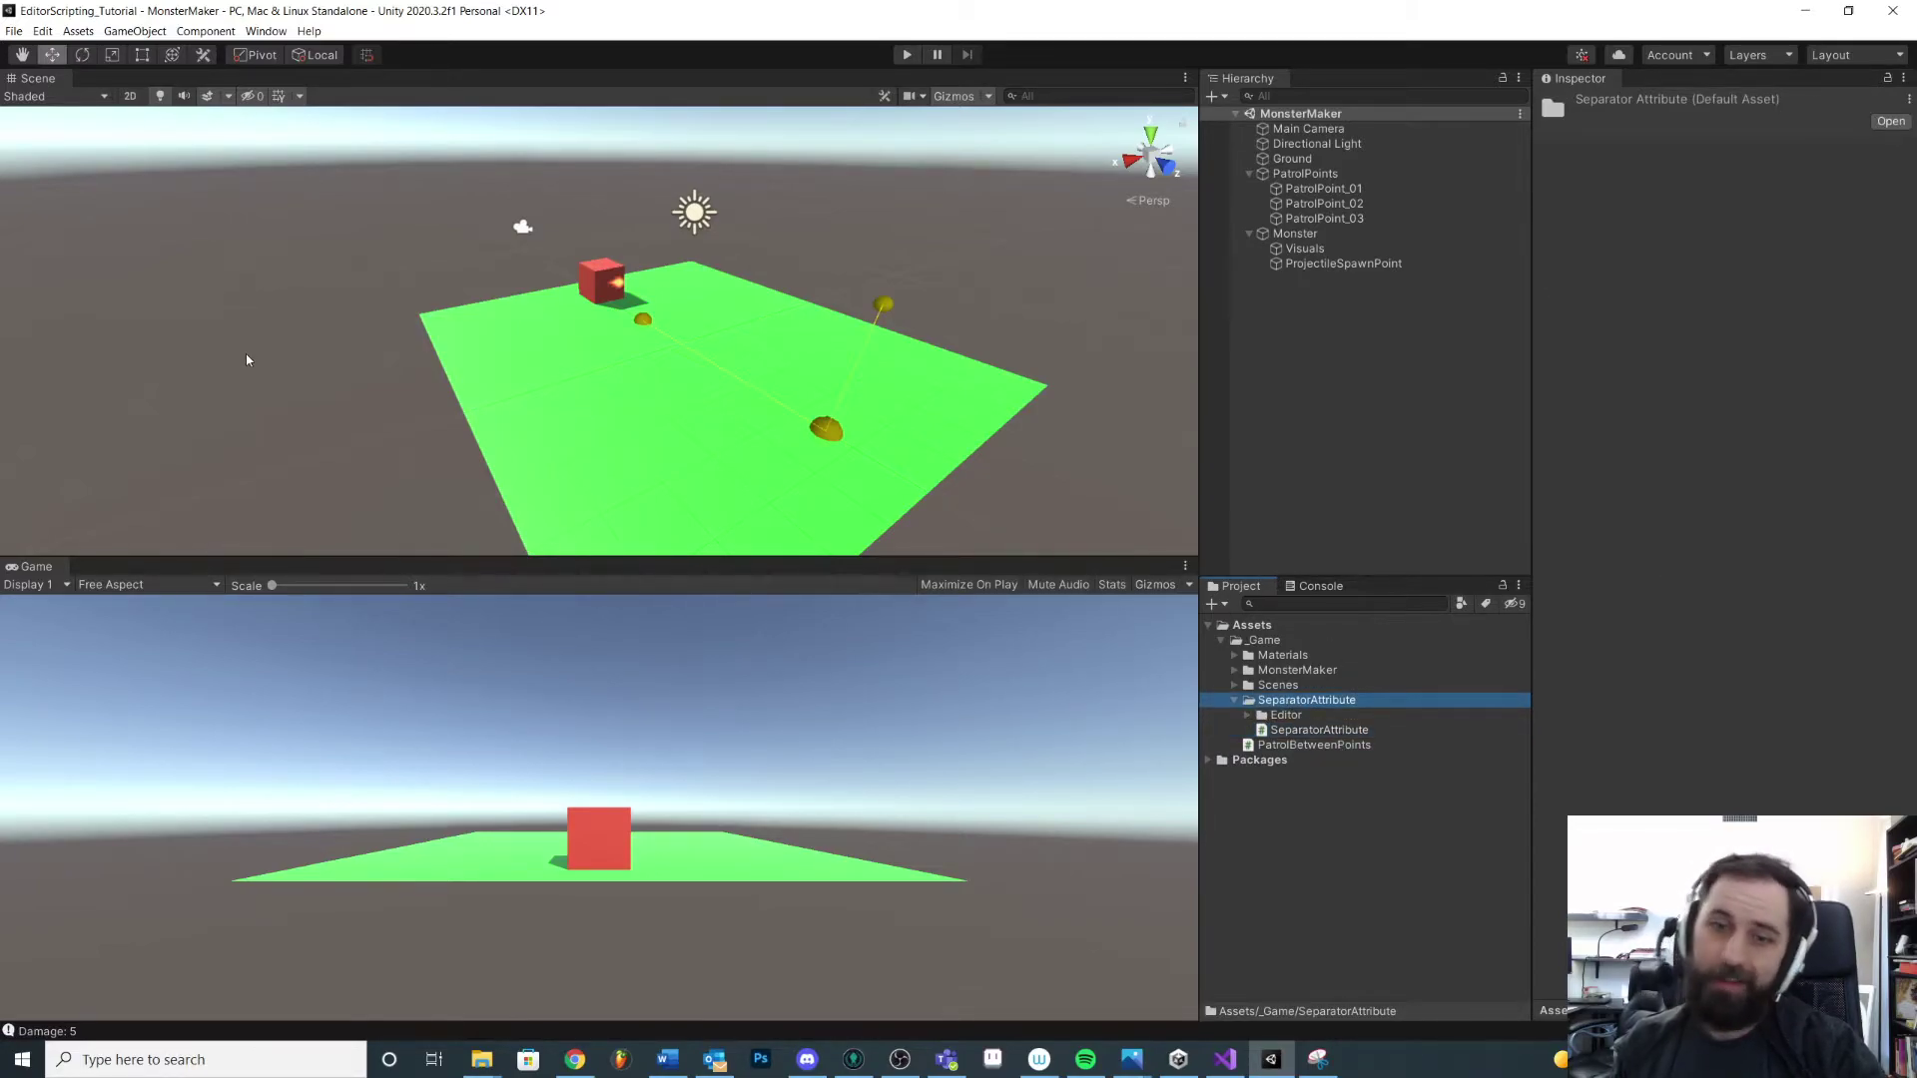
left_click(1236, 700)
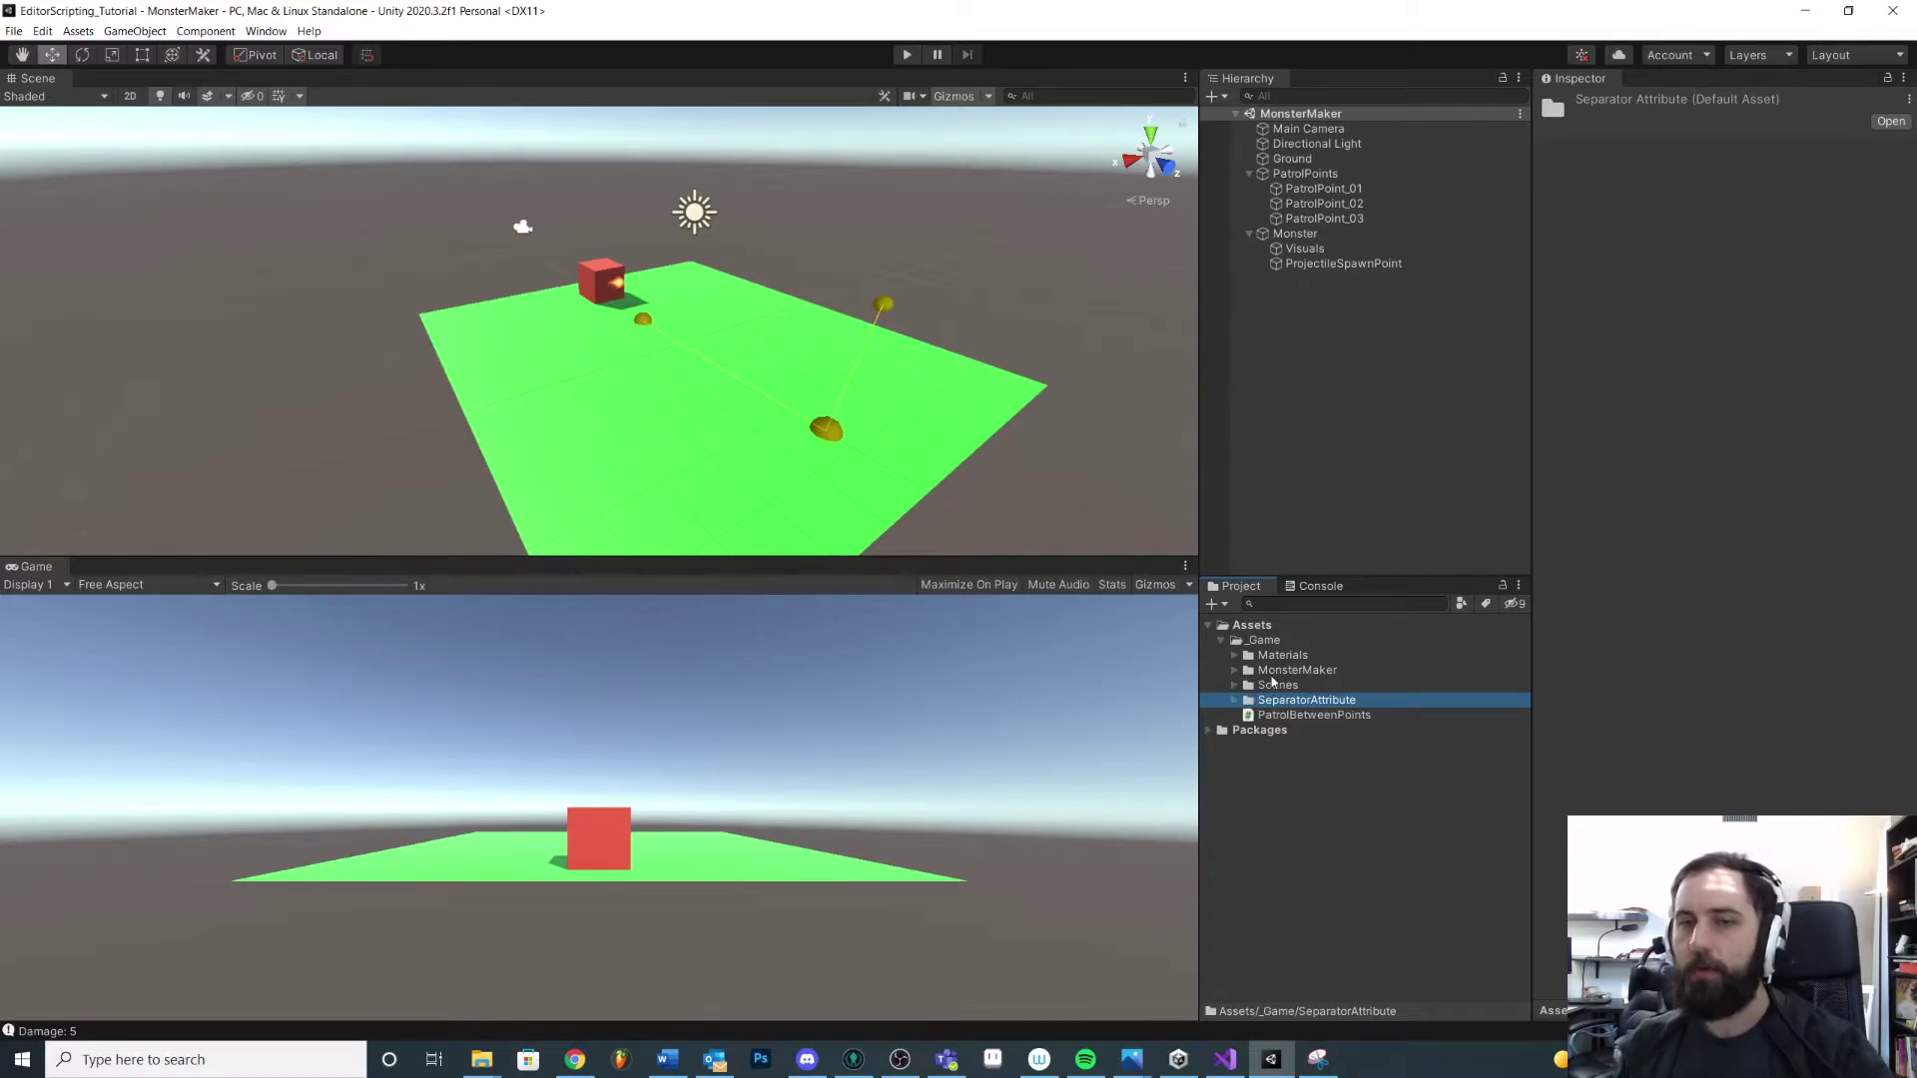
Review the contents of the MonsterMaker folder with its Data and Icons subfolders, the Materials folder and the PatrolBetweenPoints script
left_click(1274, 671)
left_click(1235, 671)
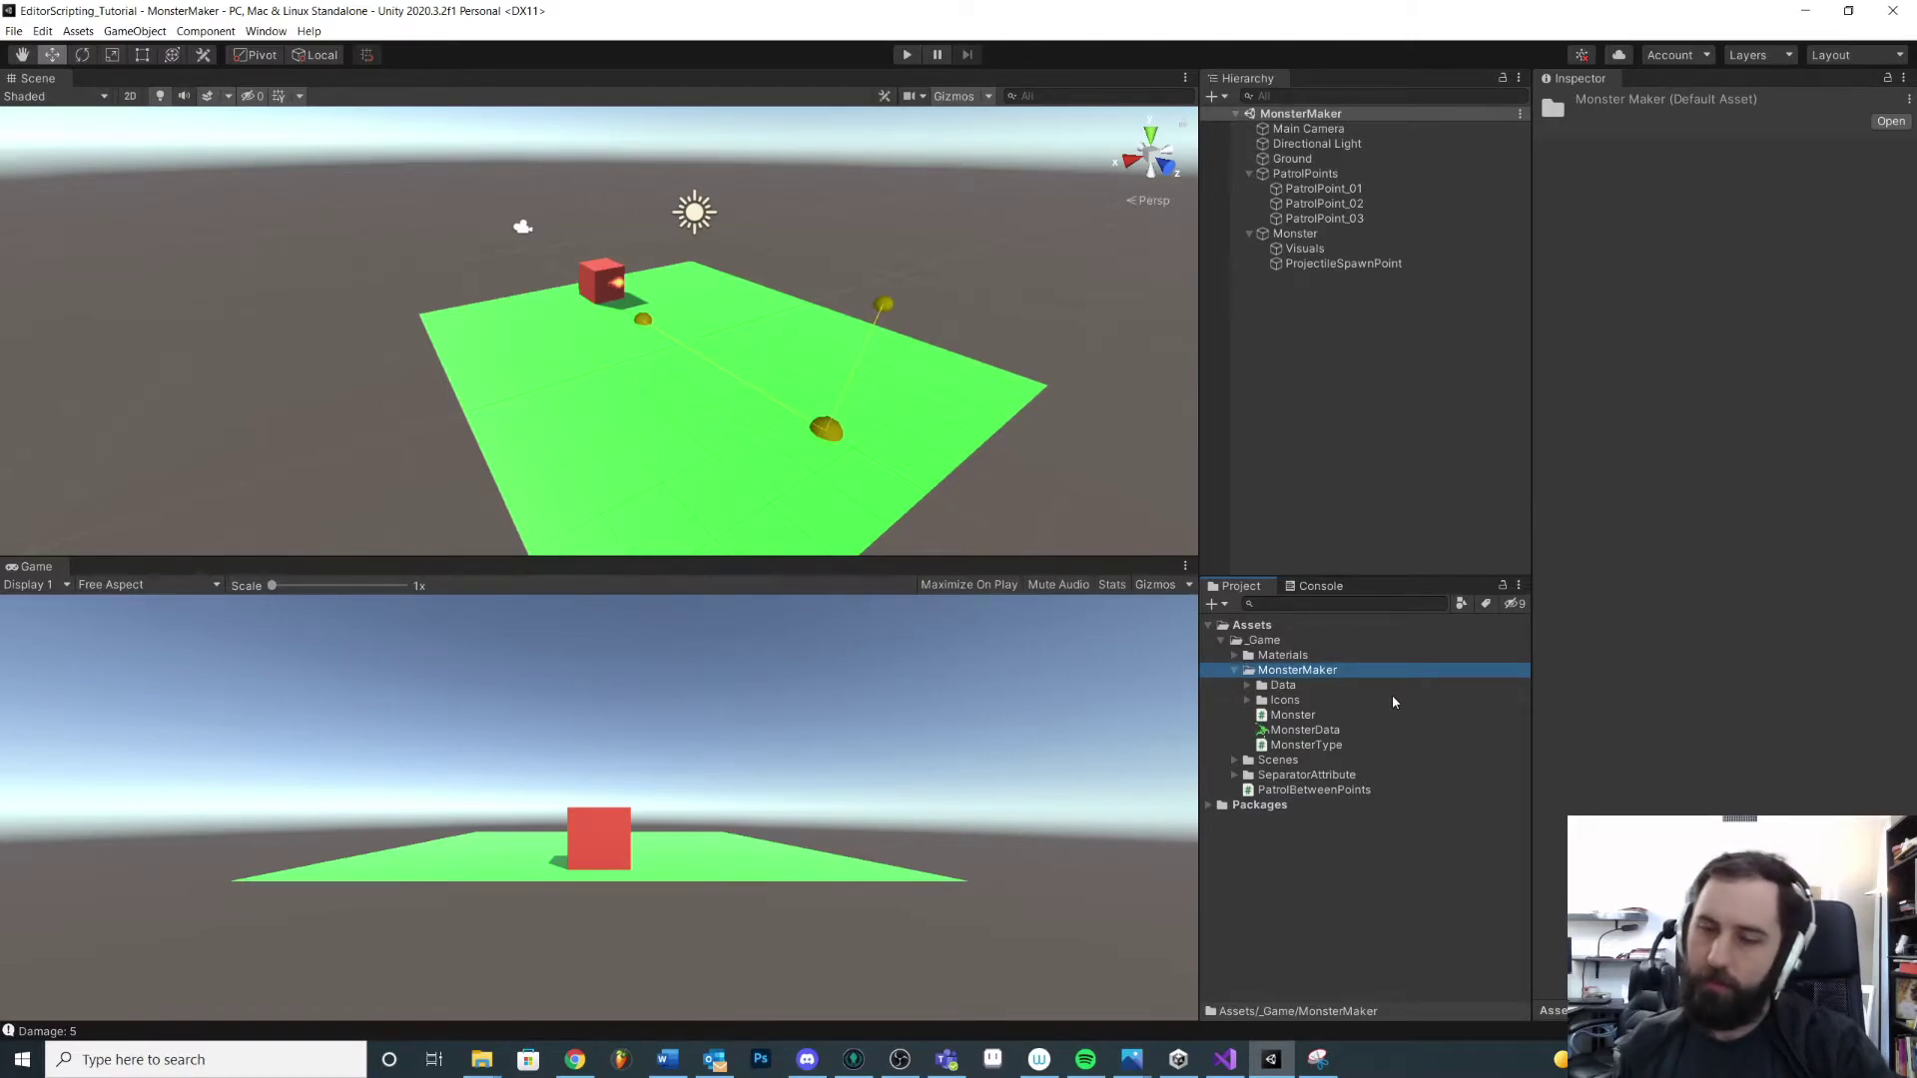
left_click(1236, 671)
left_click(1235, 655)
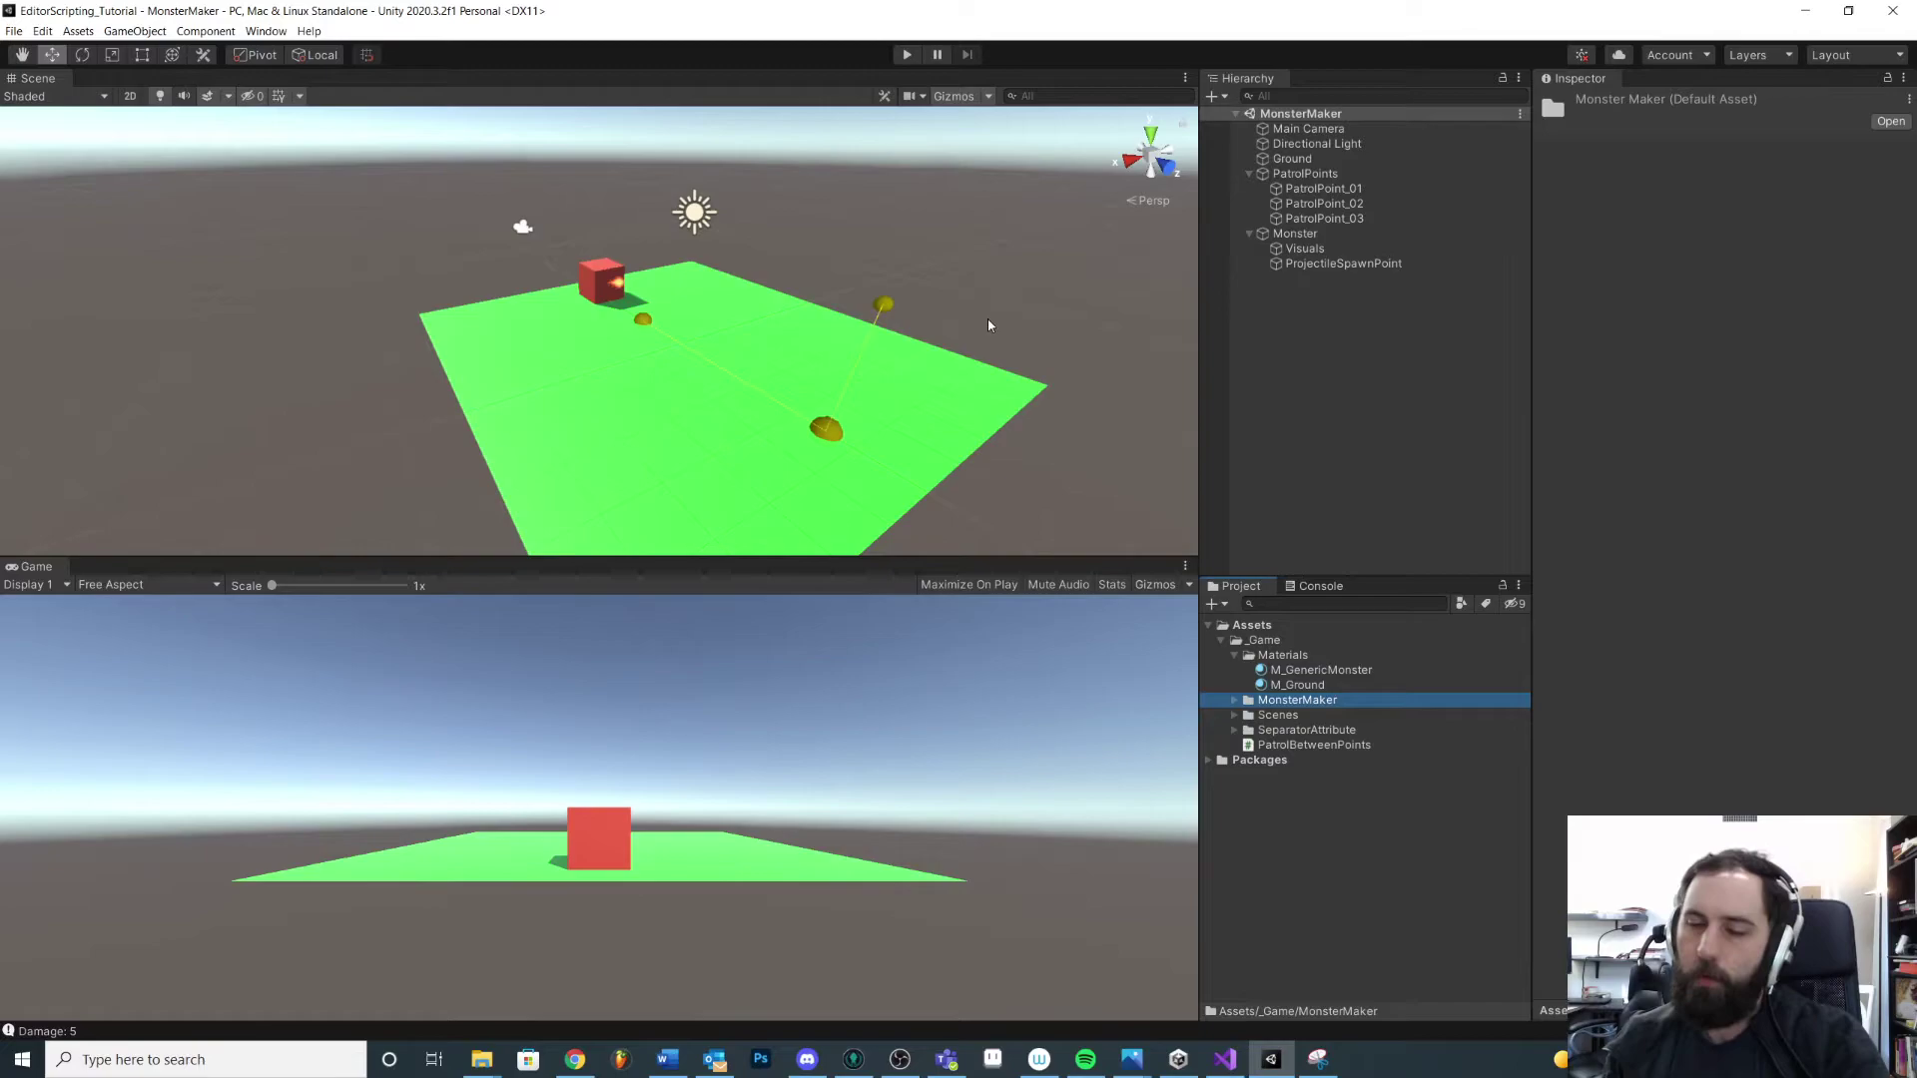
left_click(1236, 700)
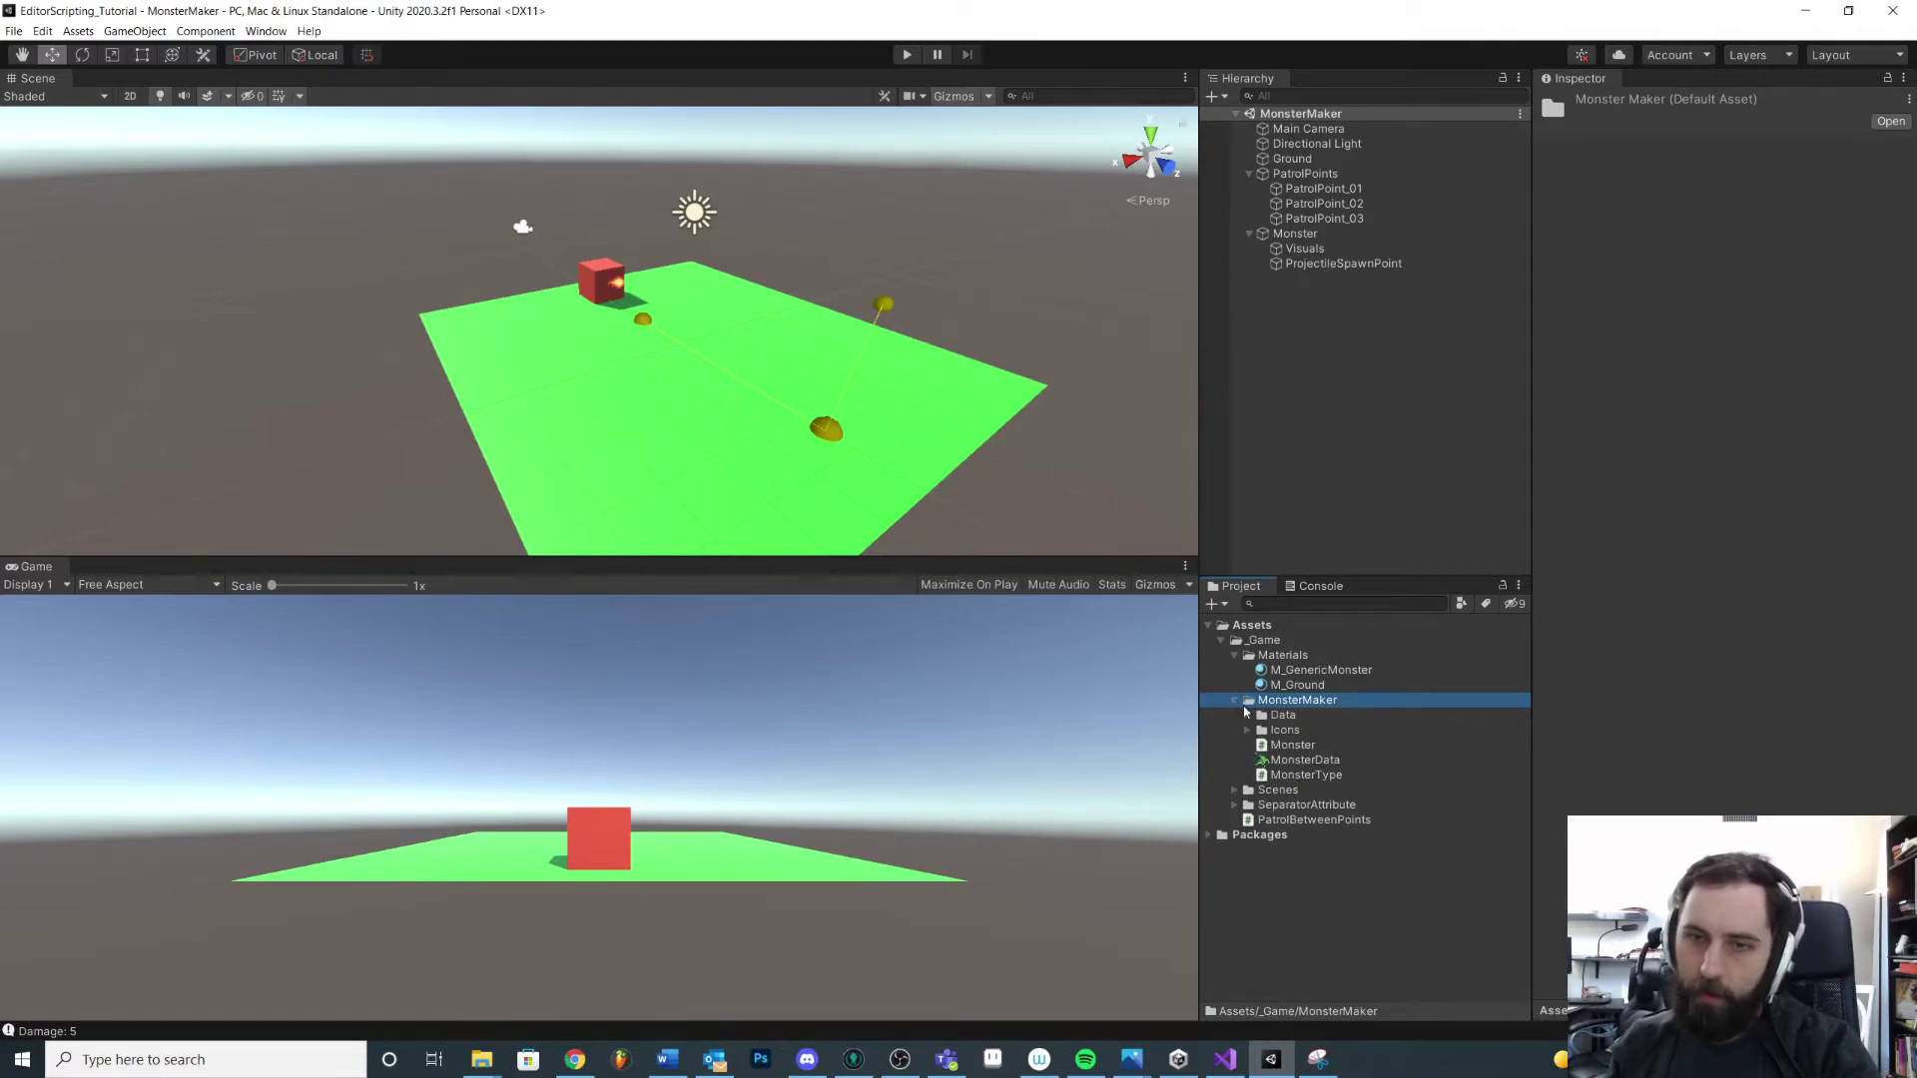
left_click(1246, 730)
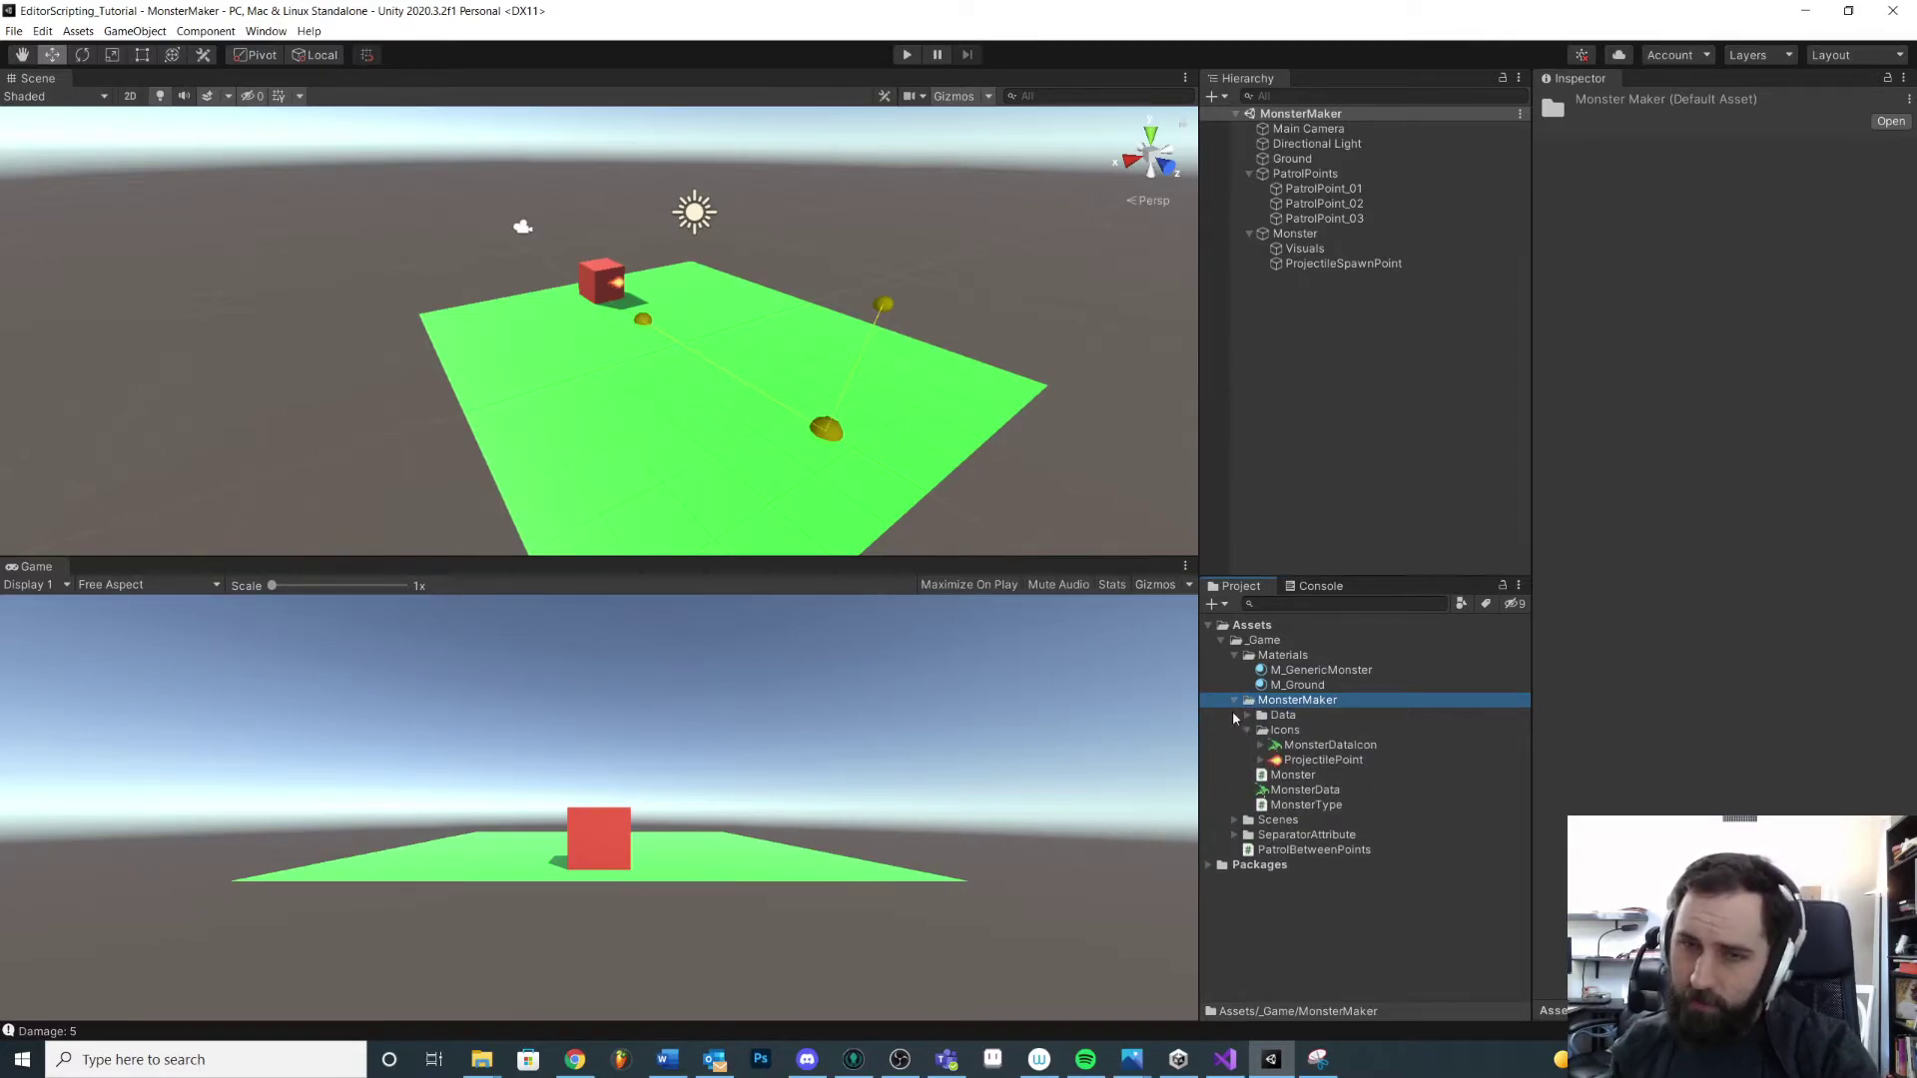
left_click(1248, 715)
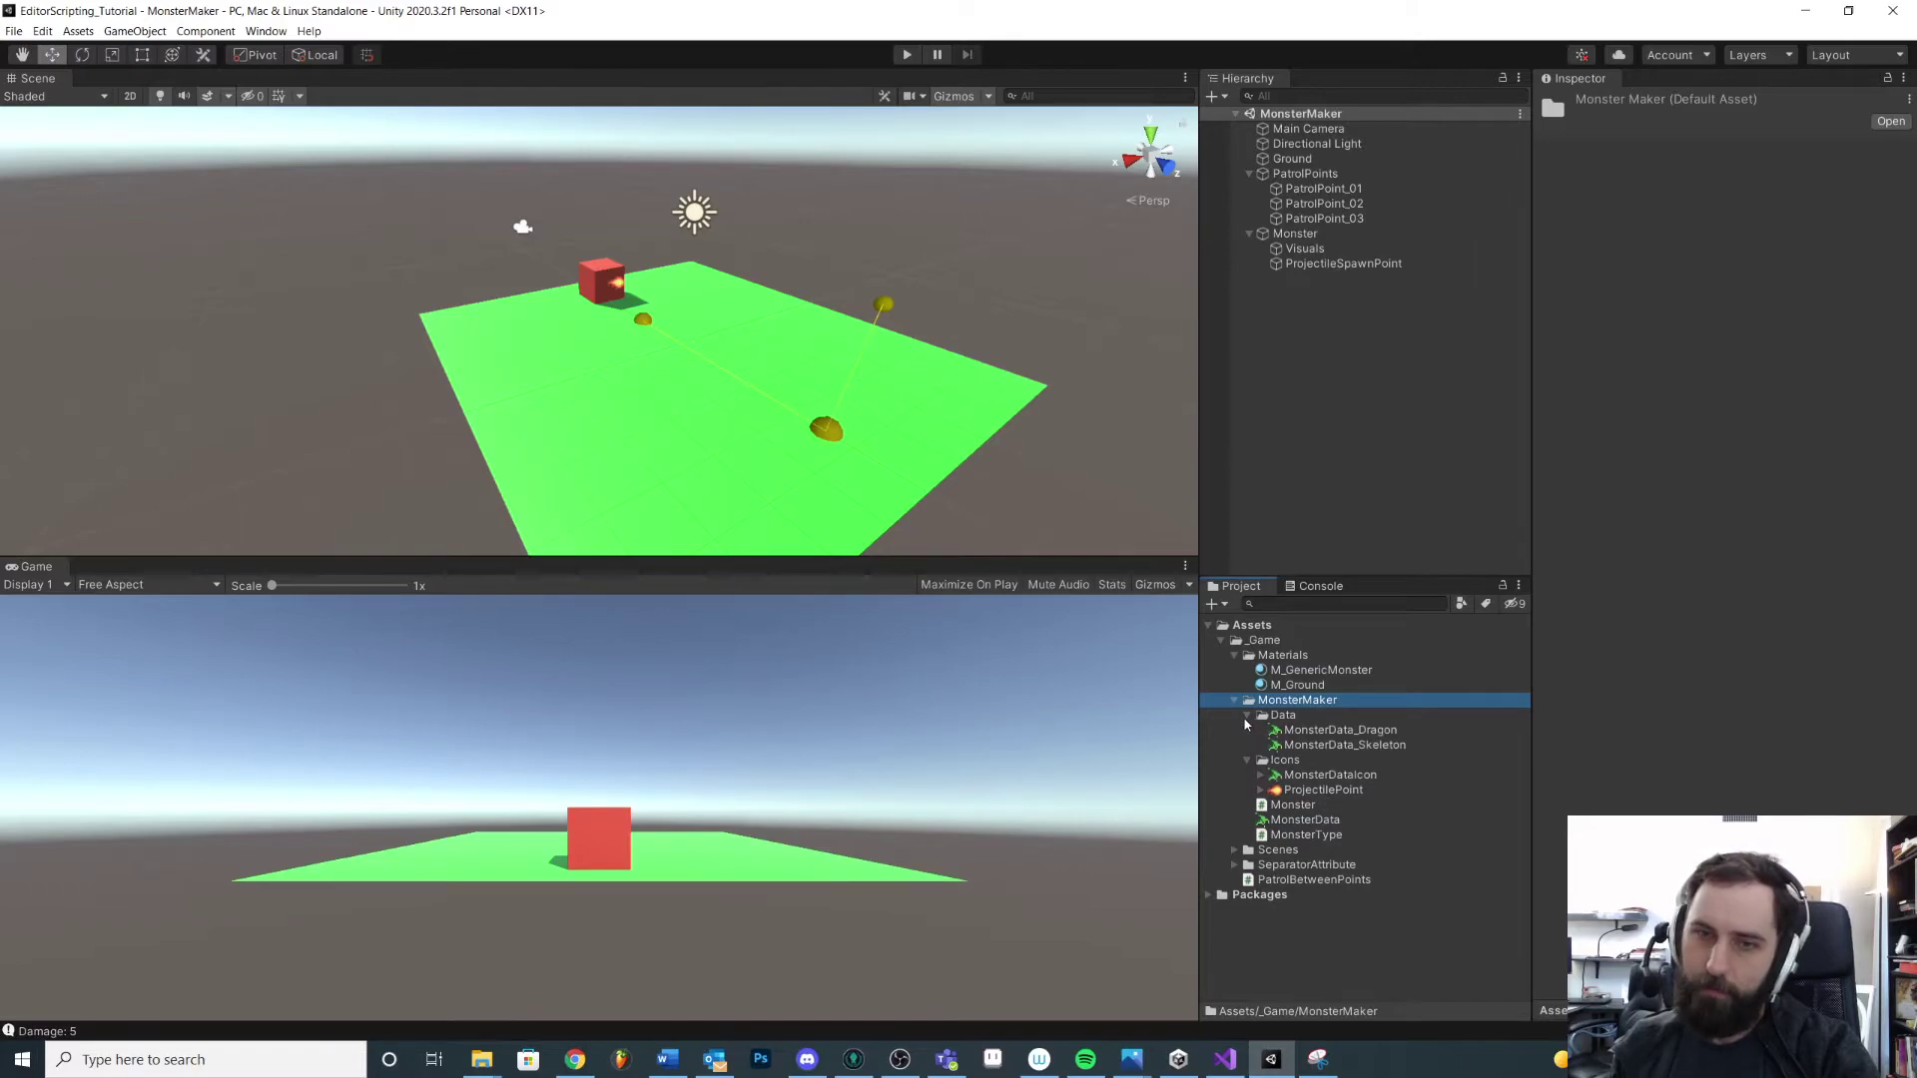
left_click(1249, 716)
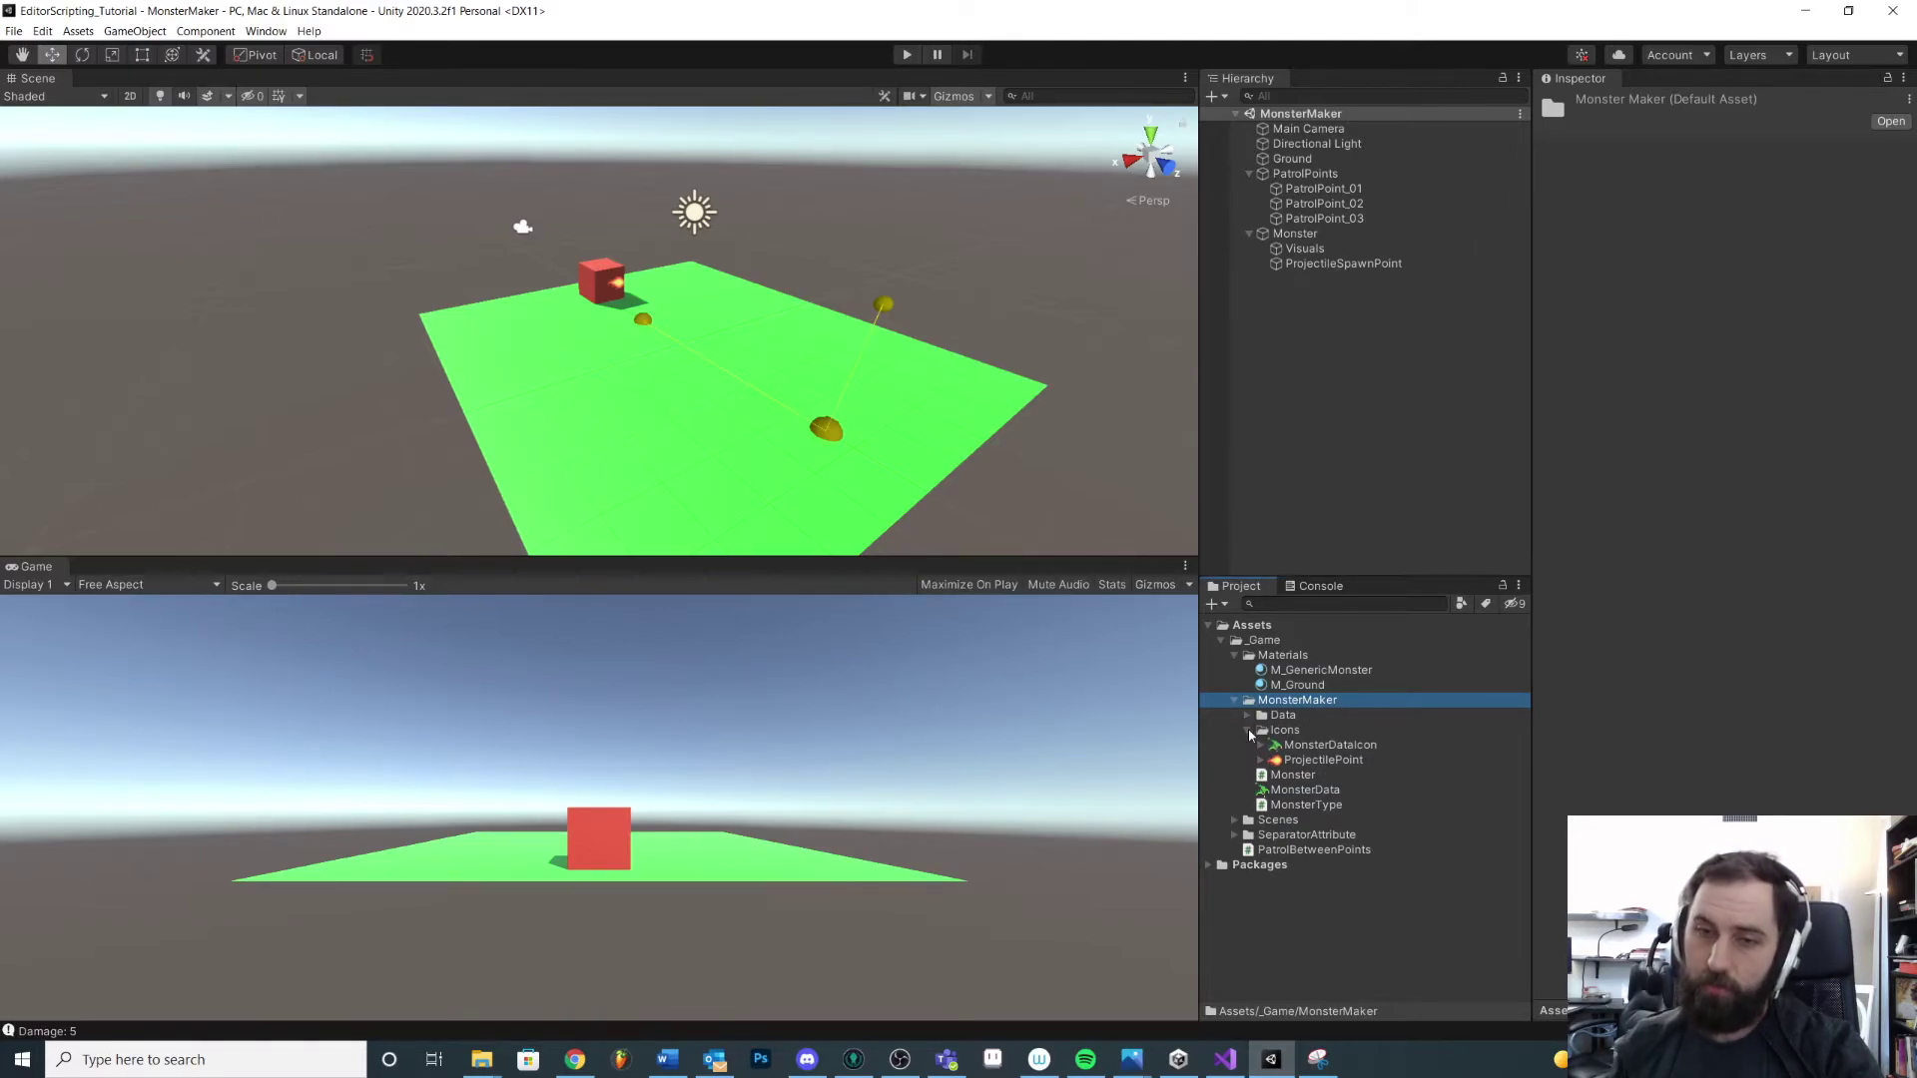
left_click(1250, 732)
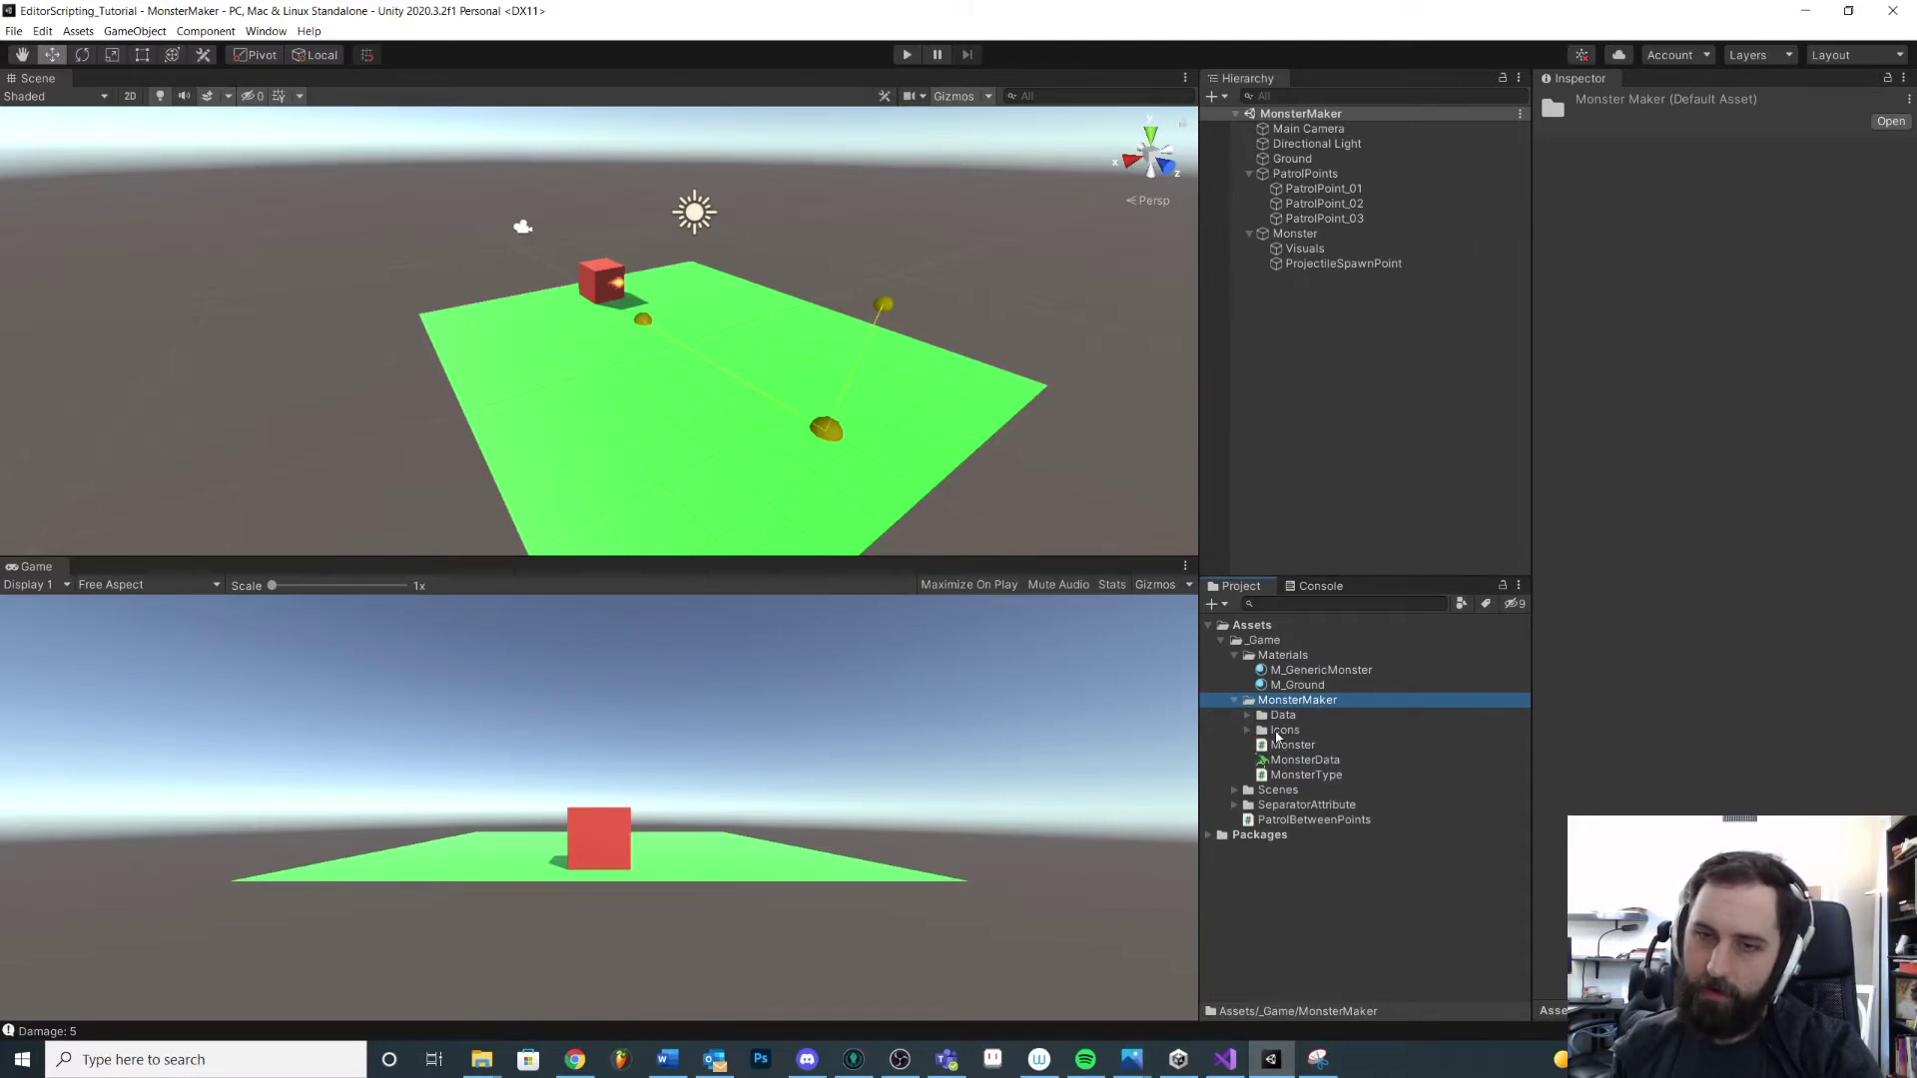
left_click(1236, 702)
left_click(1288, 745)
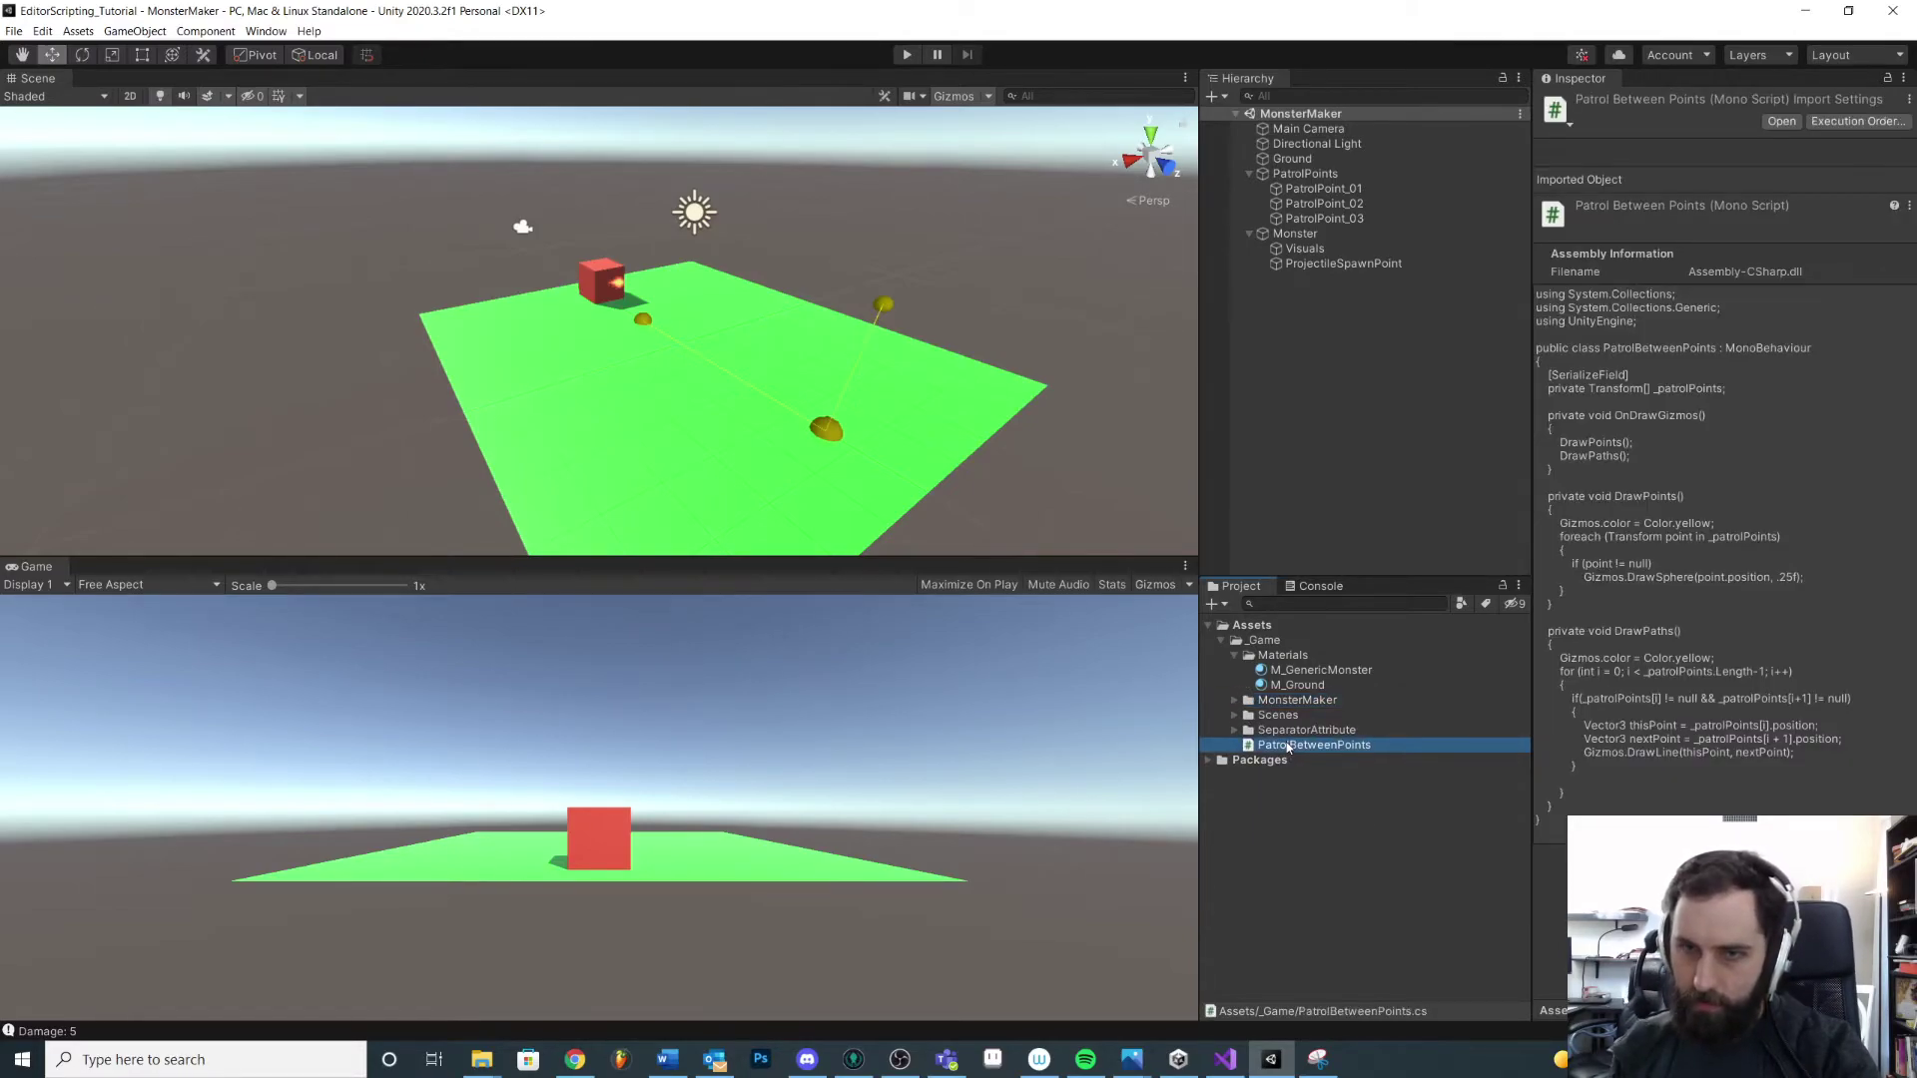
left_click(1237, 655)
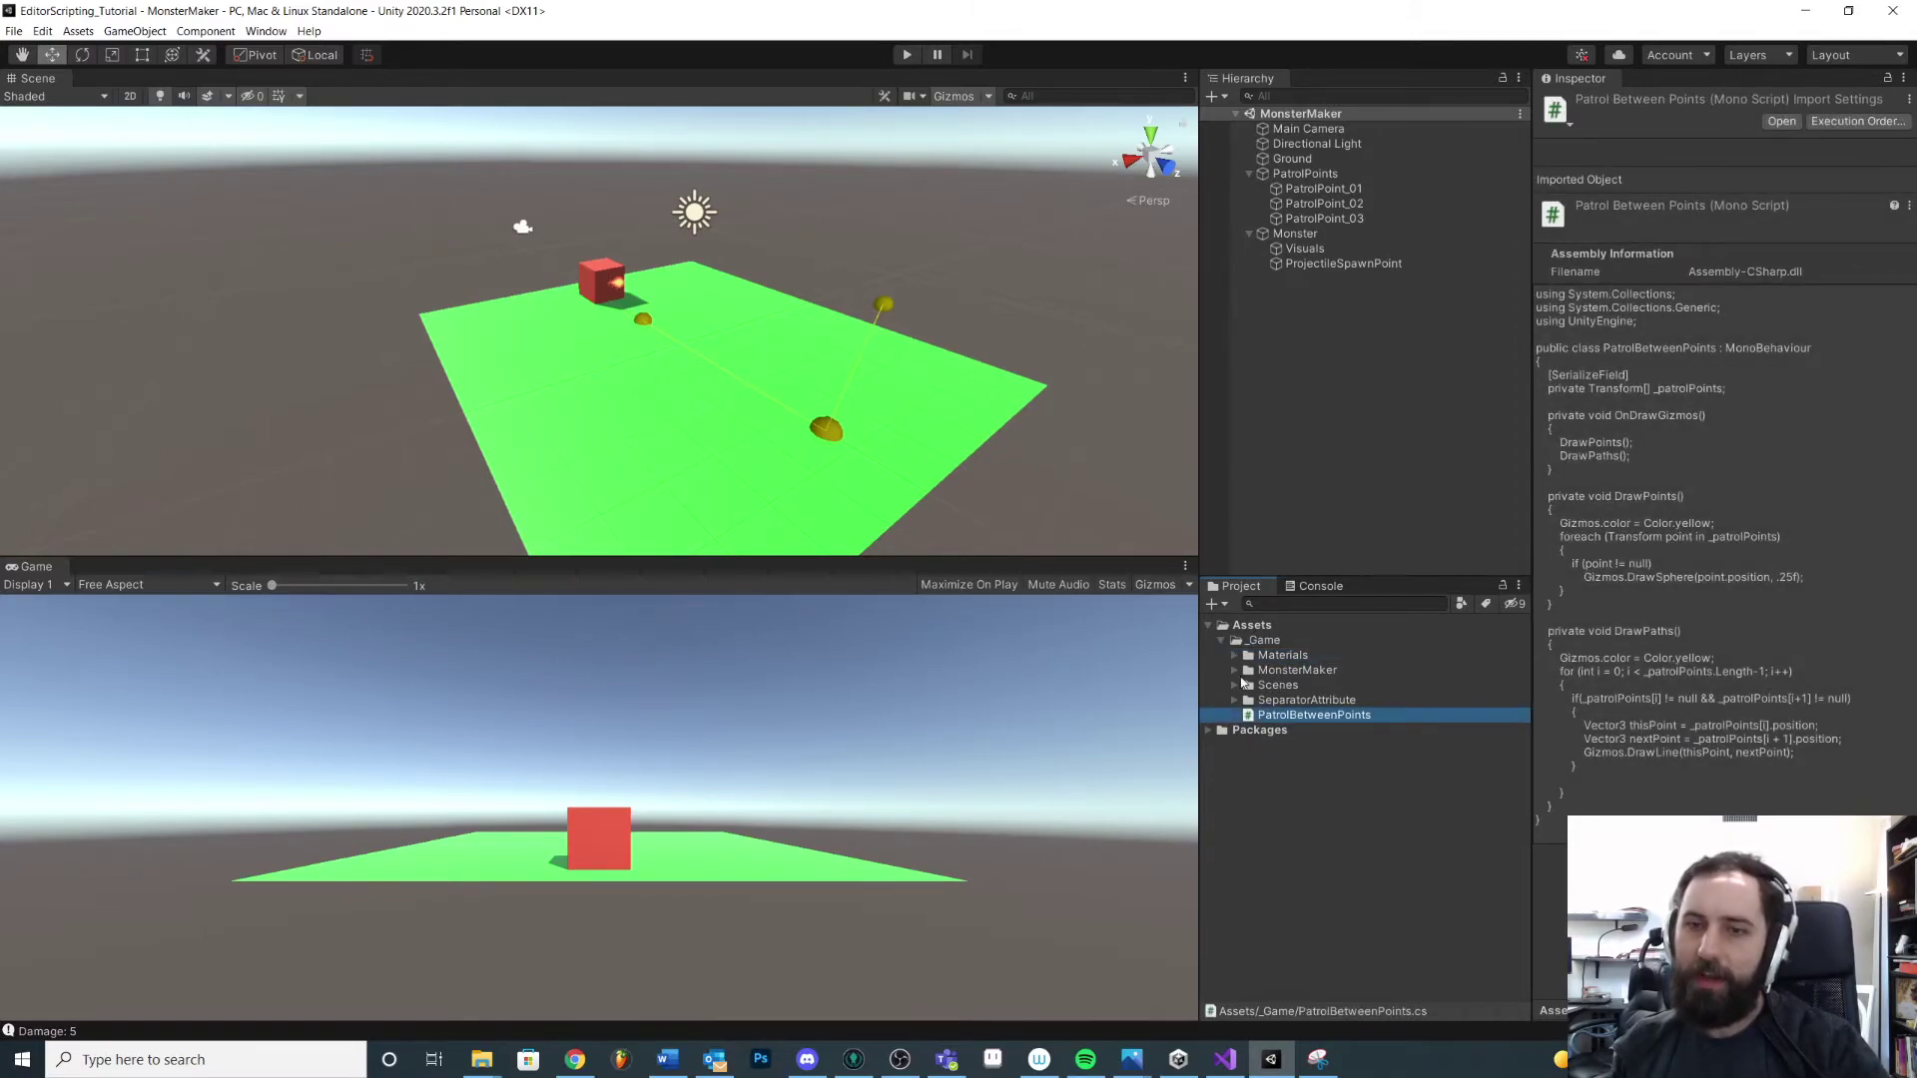
Create a new folder named Editor inside the MonsterMaker folder
left_click(1236, 670)
right_click(1296, 670)
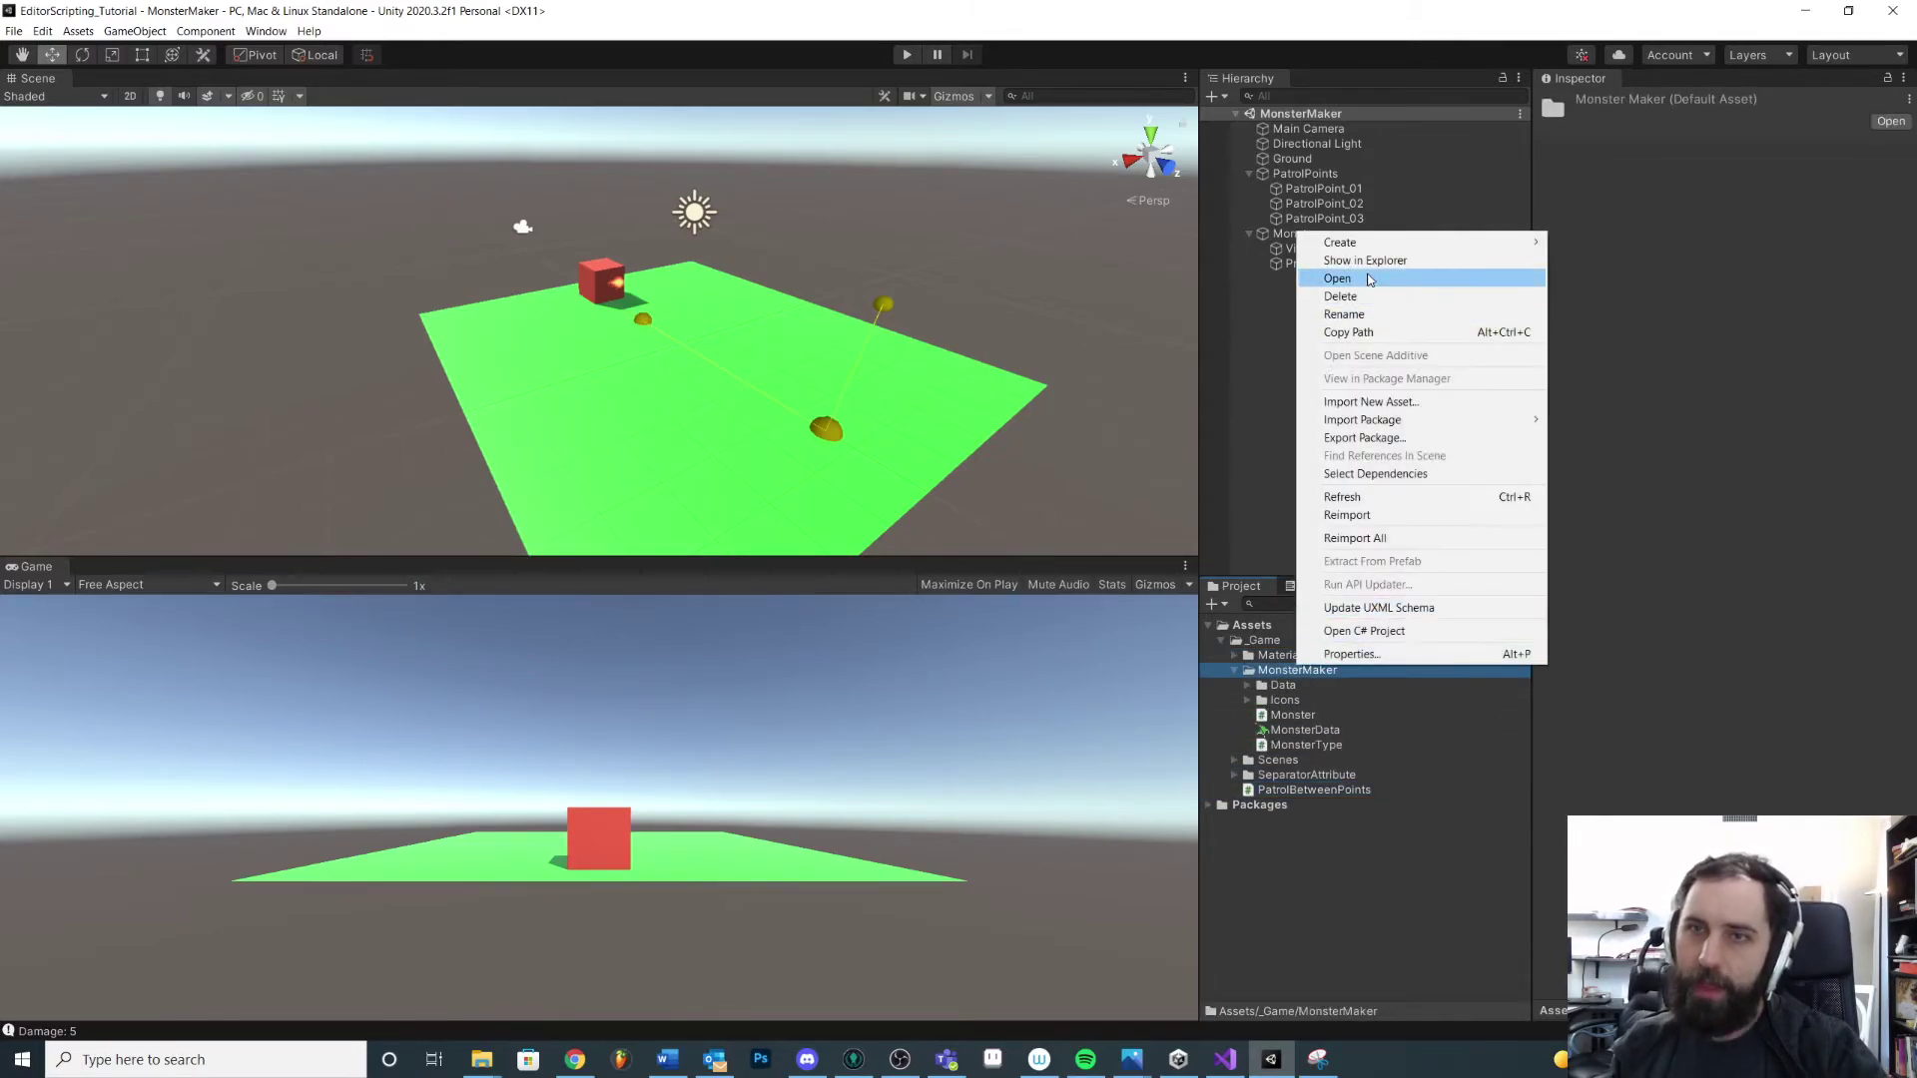
mouse_move(1343, 242)
left_click(1654, 264)
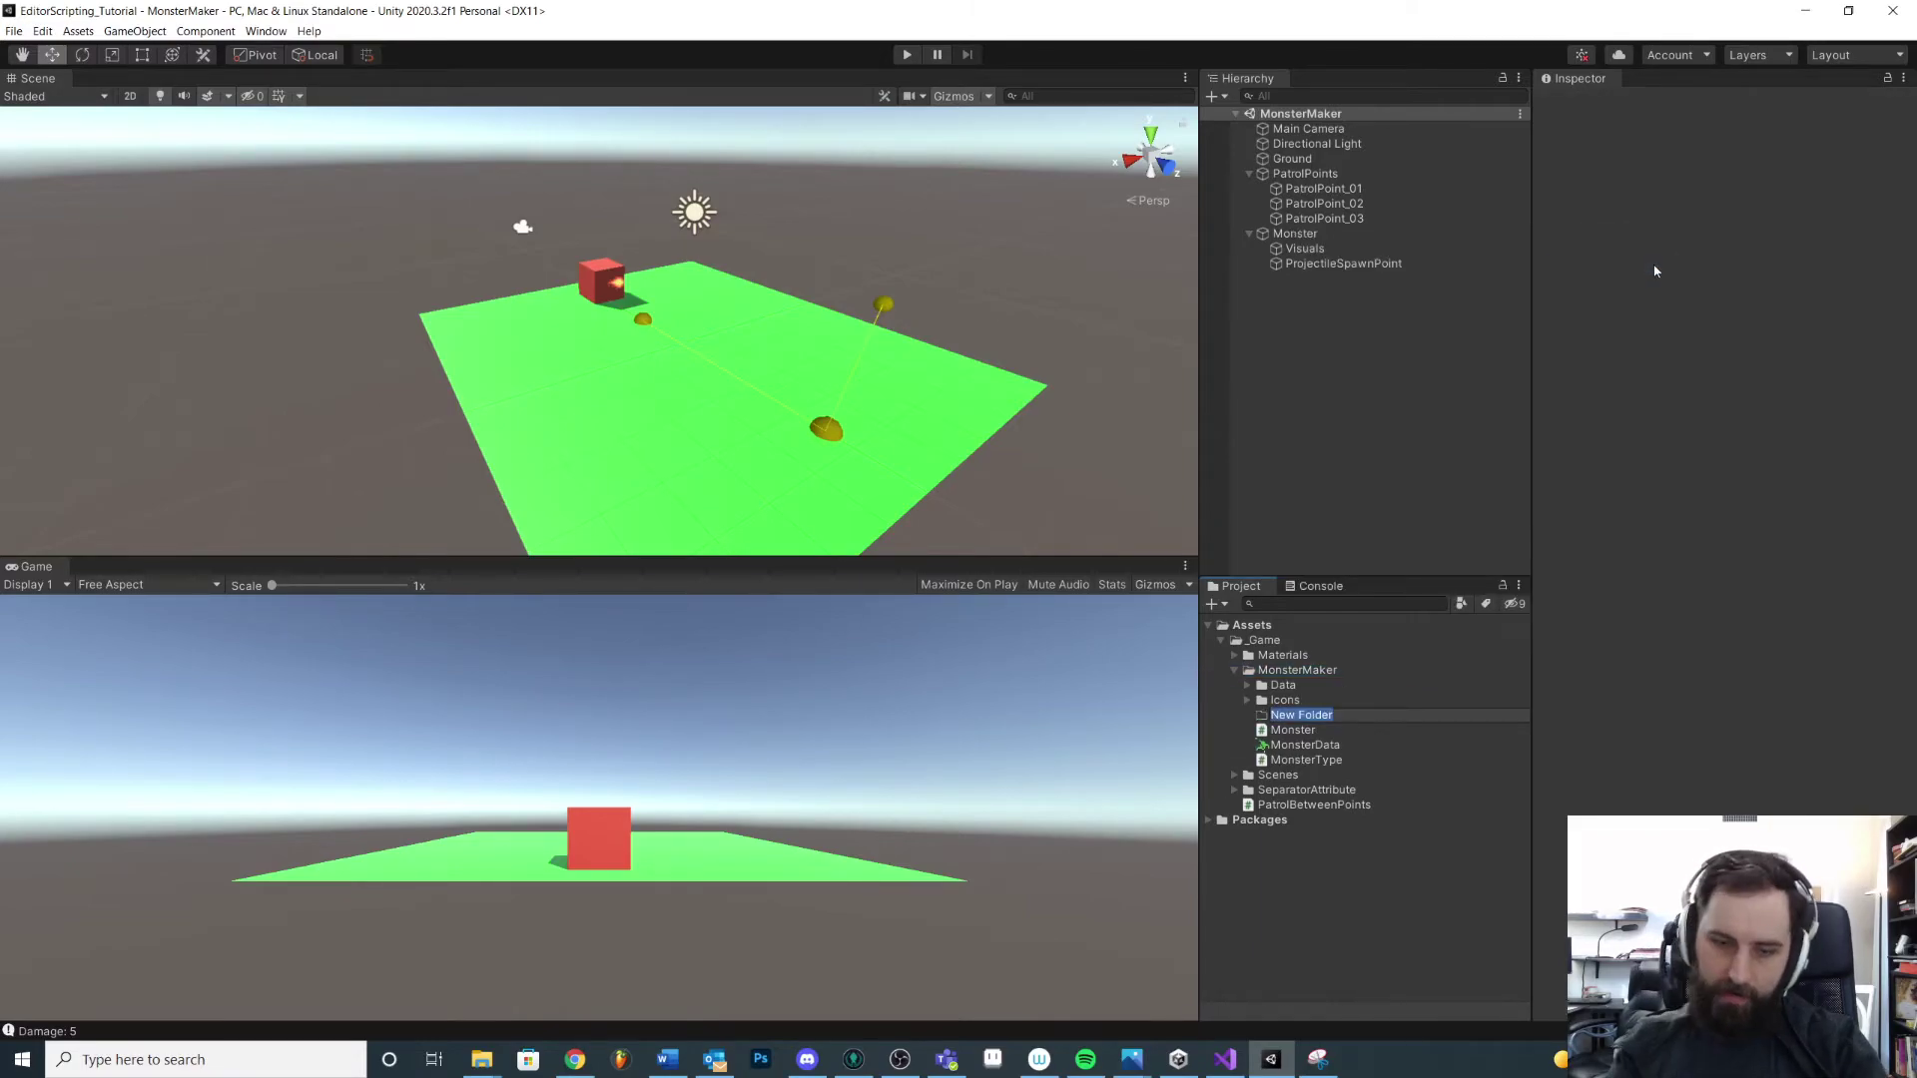
type("Editor")
key("Return")
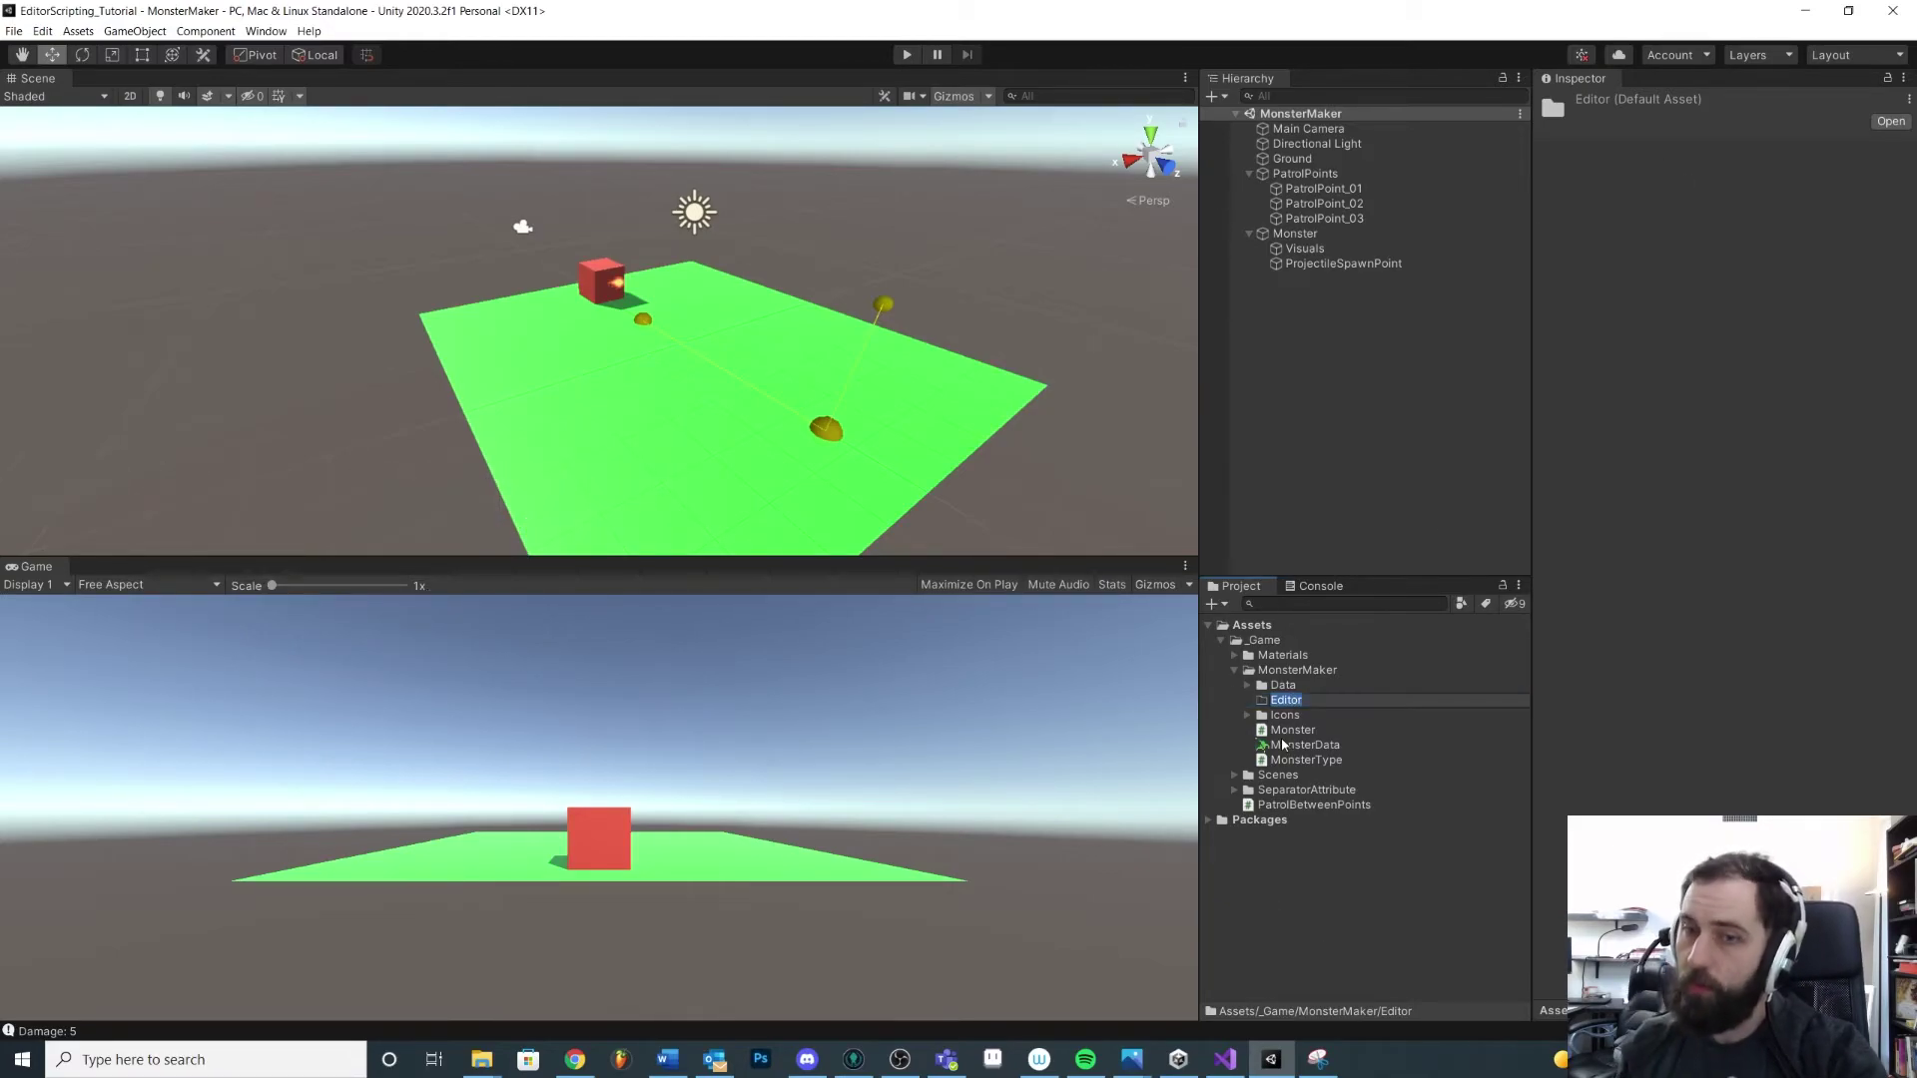
key("Return")
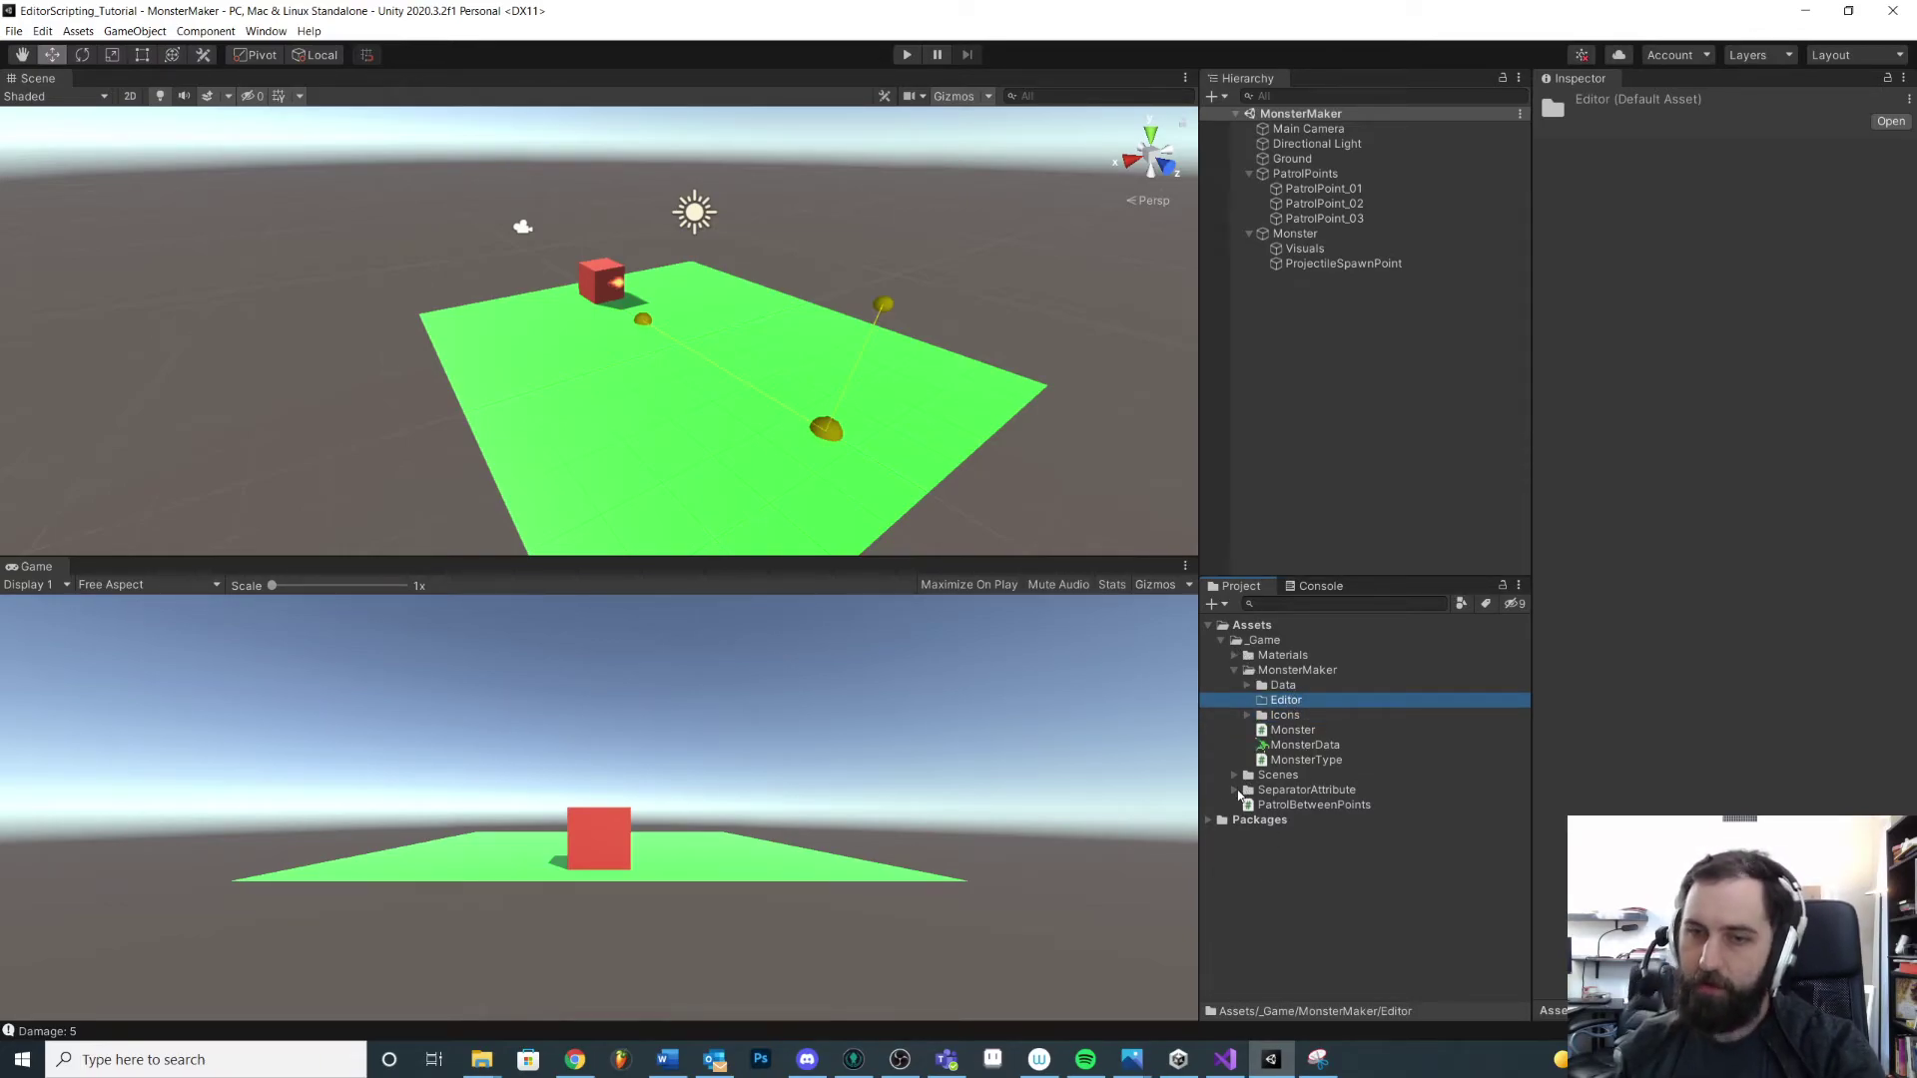
Compare the Editor folders of MonsterMaker and SeparatorAttribute, checking the SeparatorDrawer script's location and the Monster script's code
left_click(1235, 790)
left_click(1248, 805)
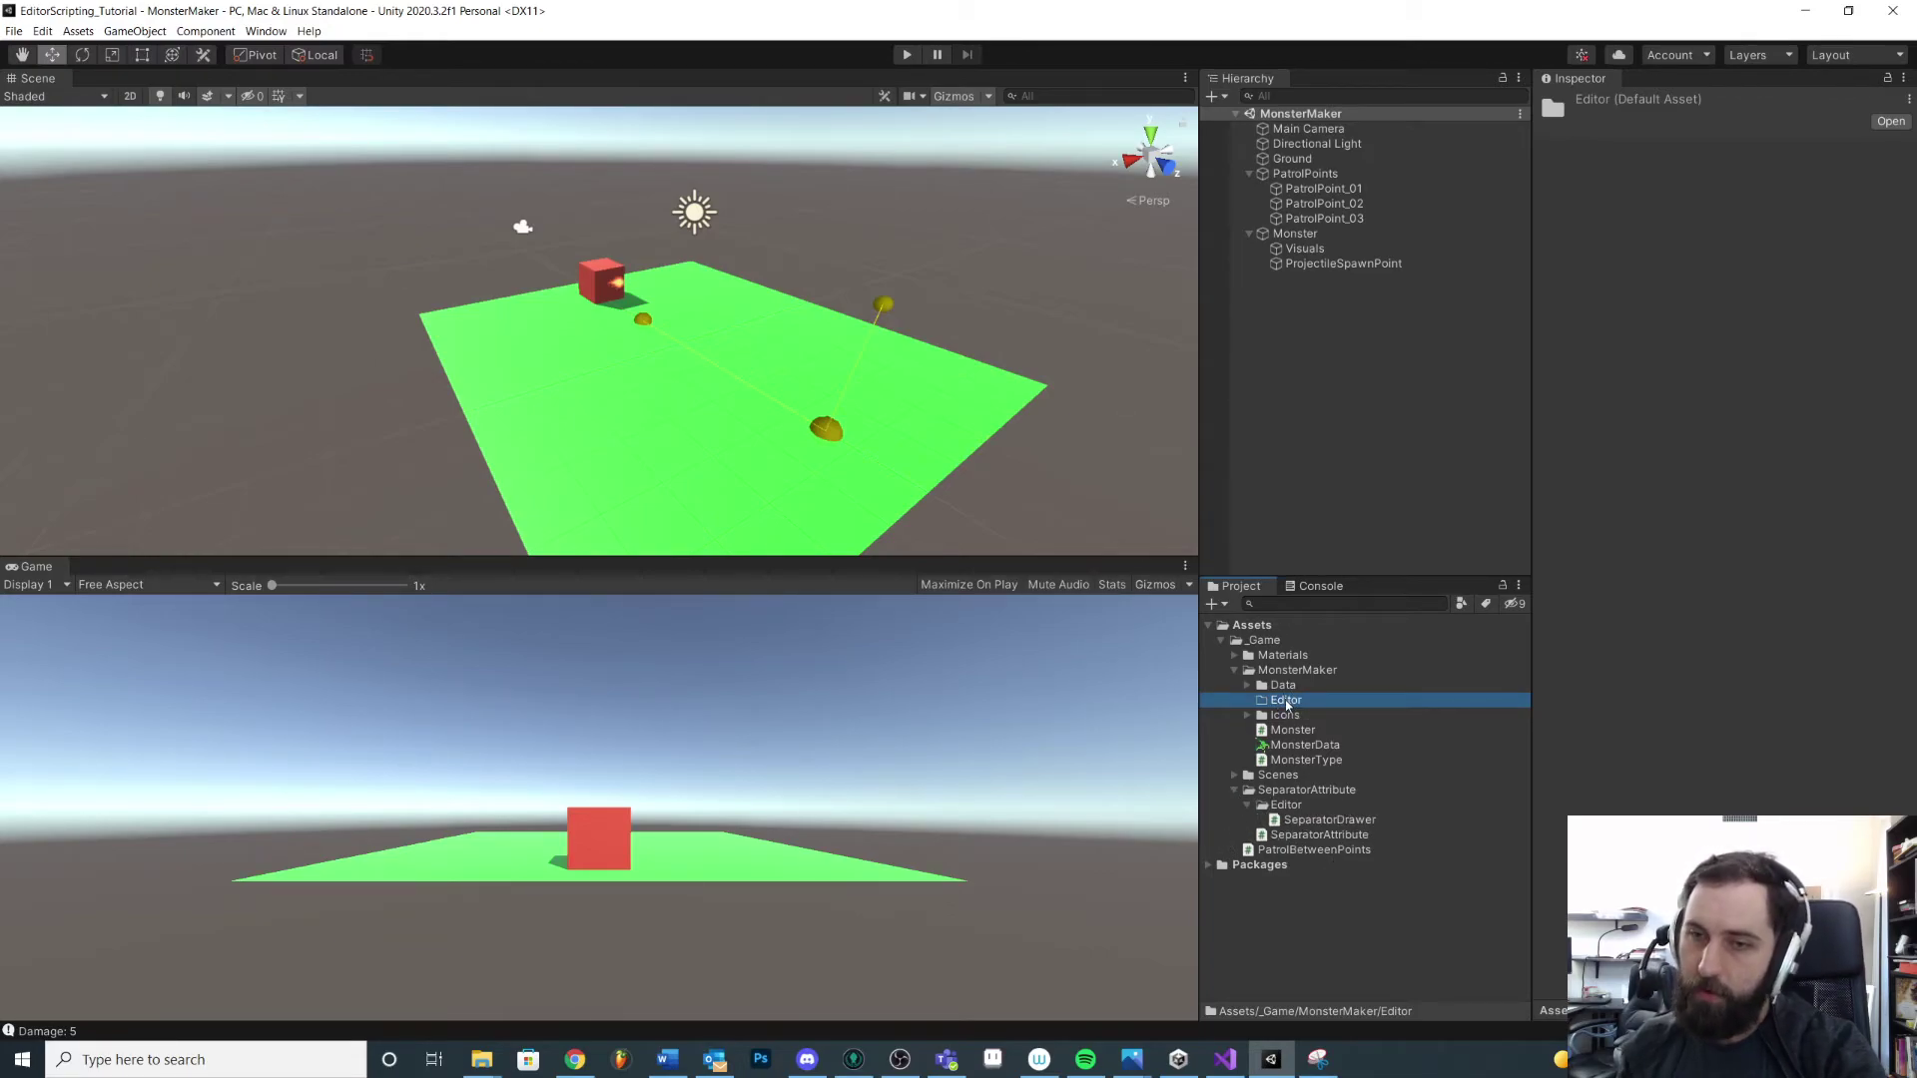
left_click(1310, 731)
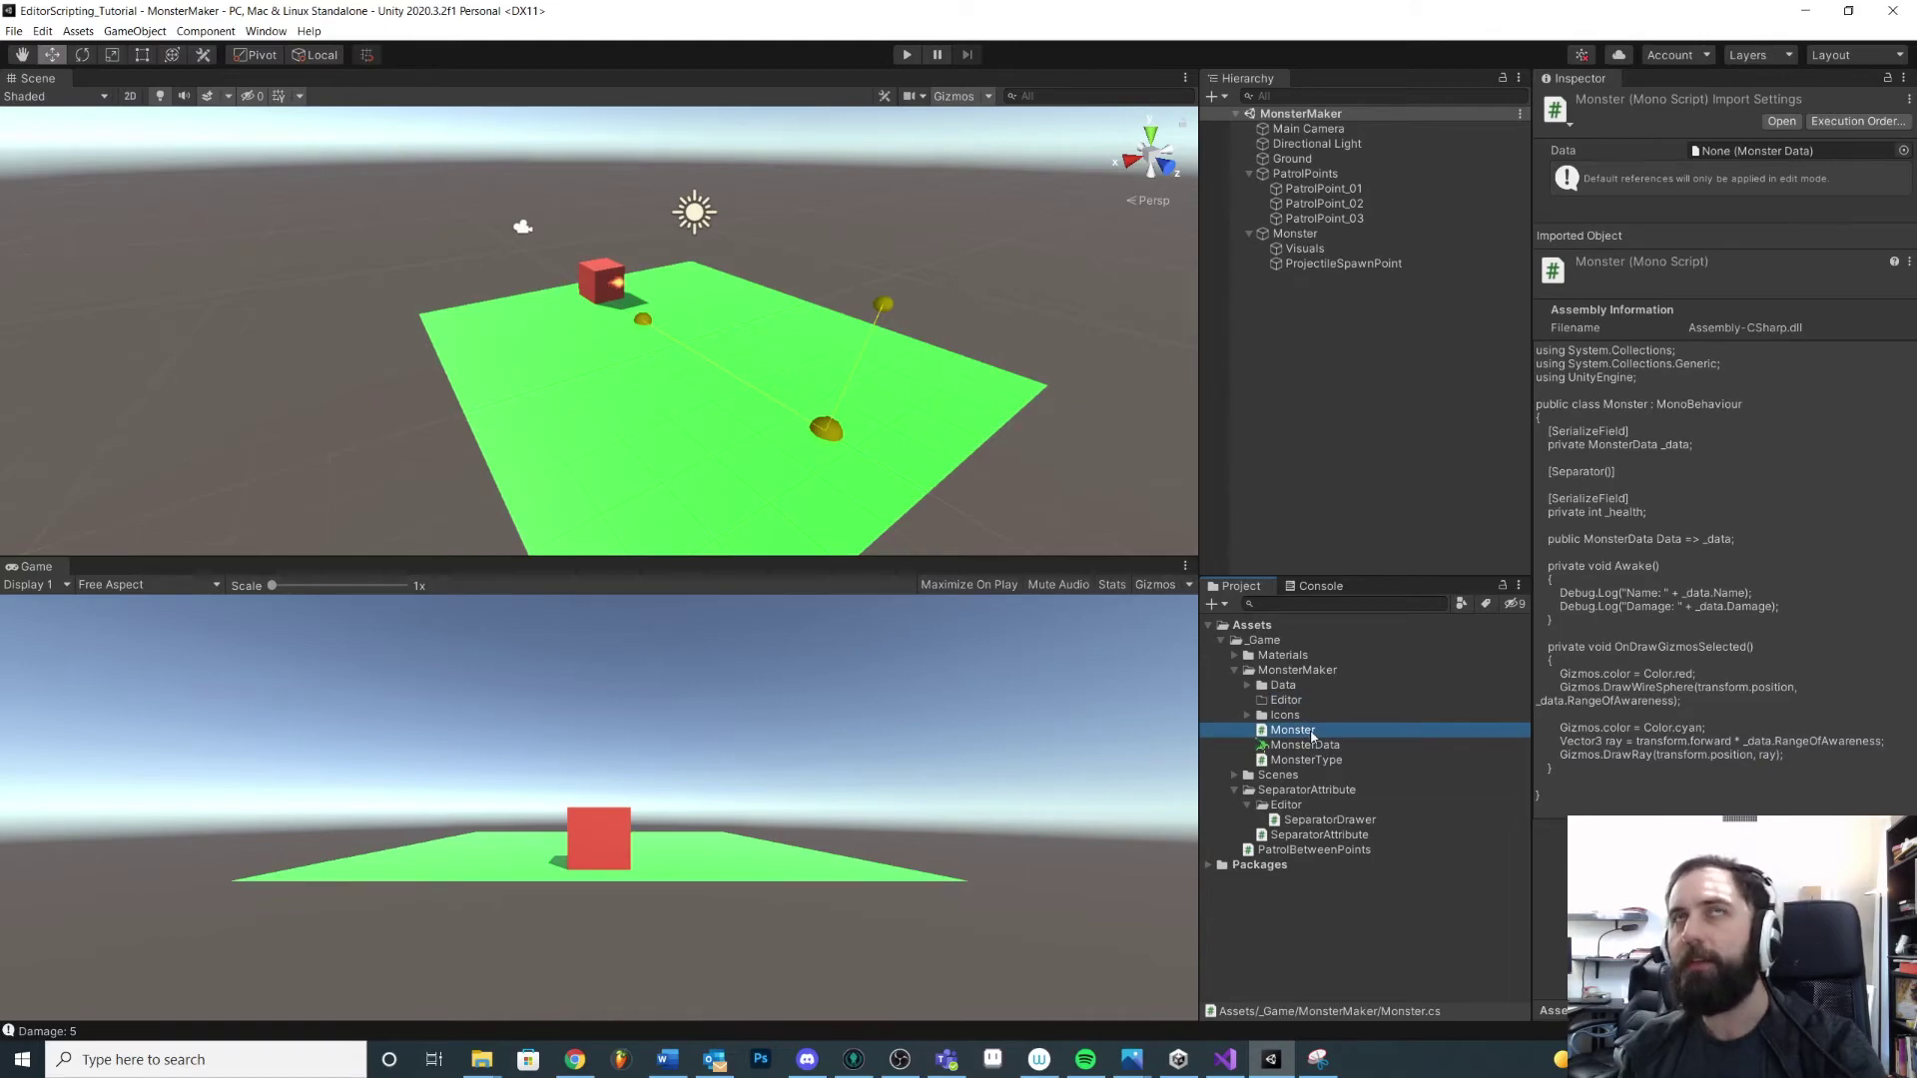
left_click(1291, 701)
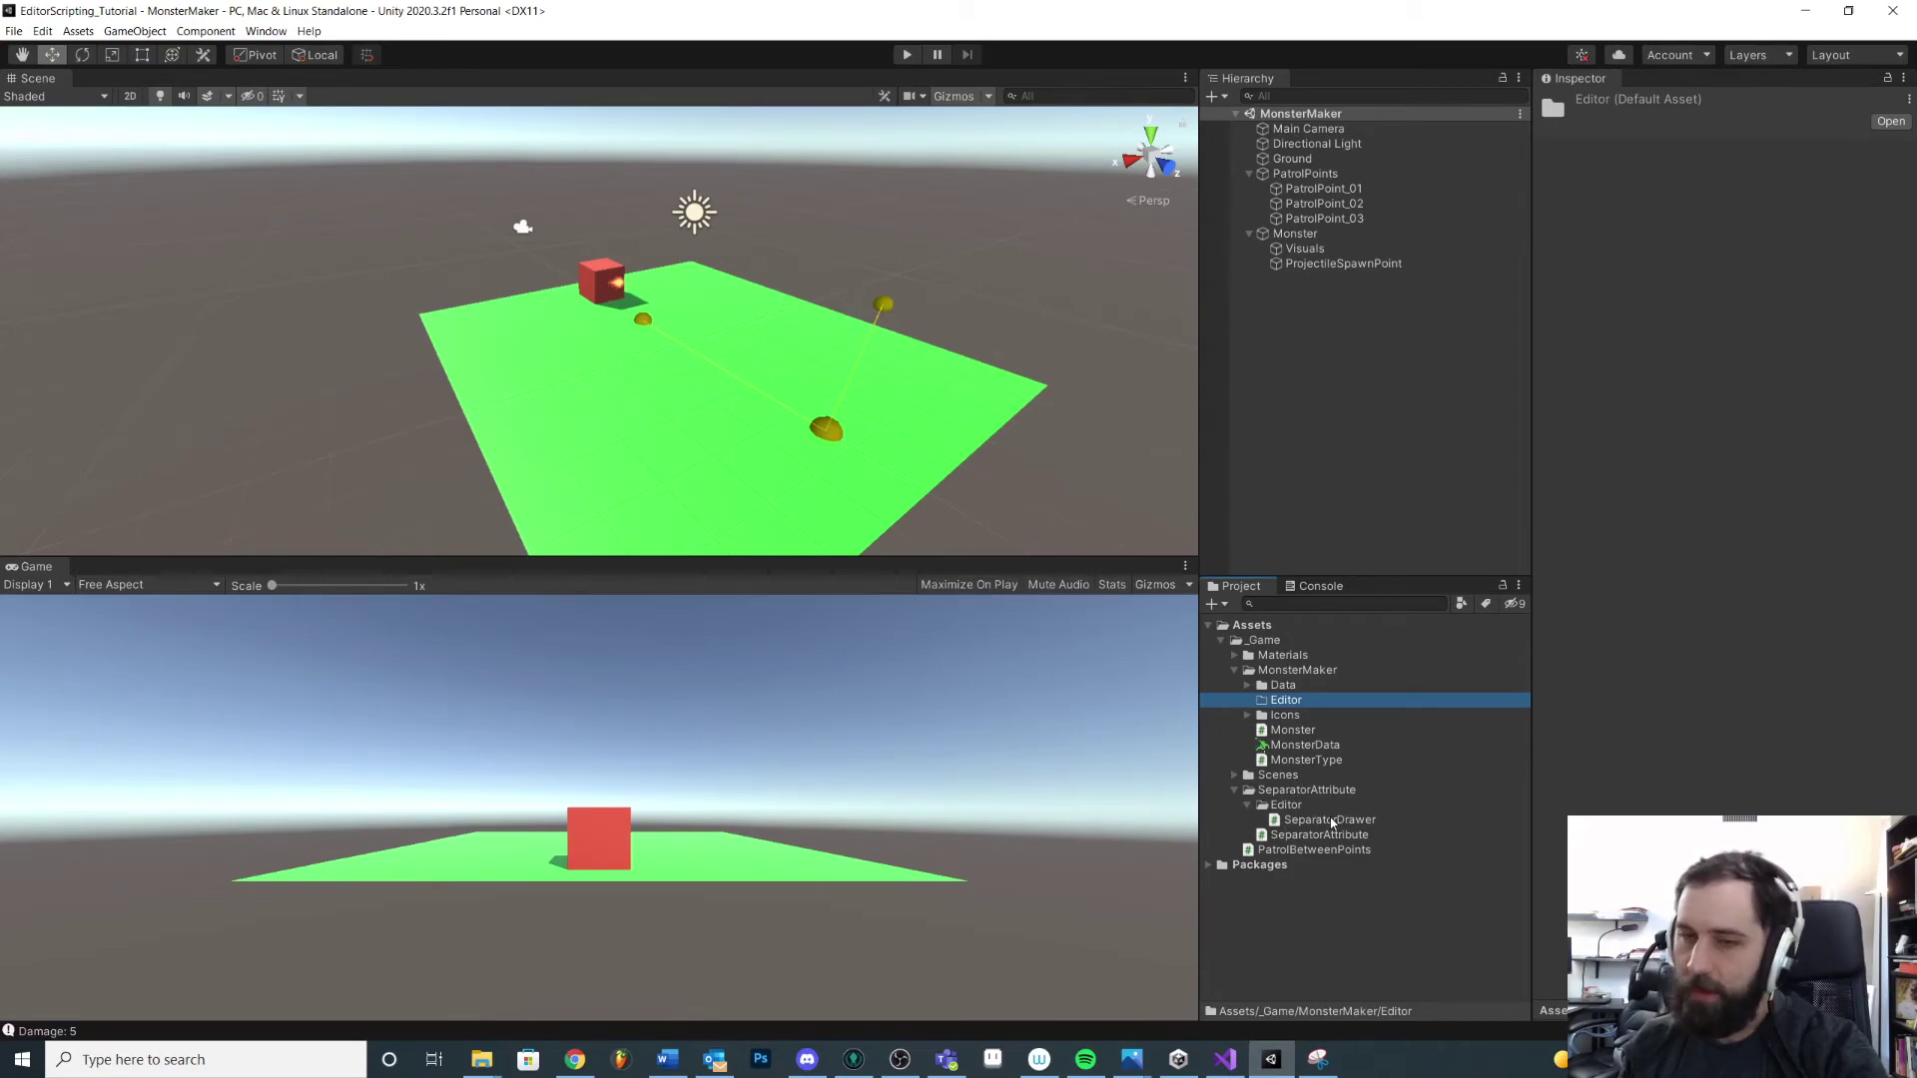
left_click(1248, 805)
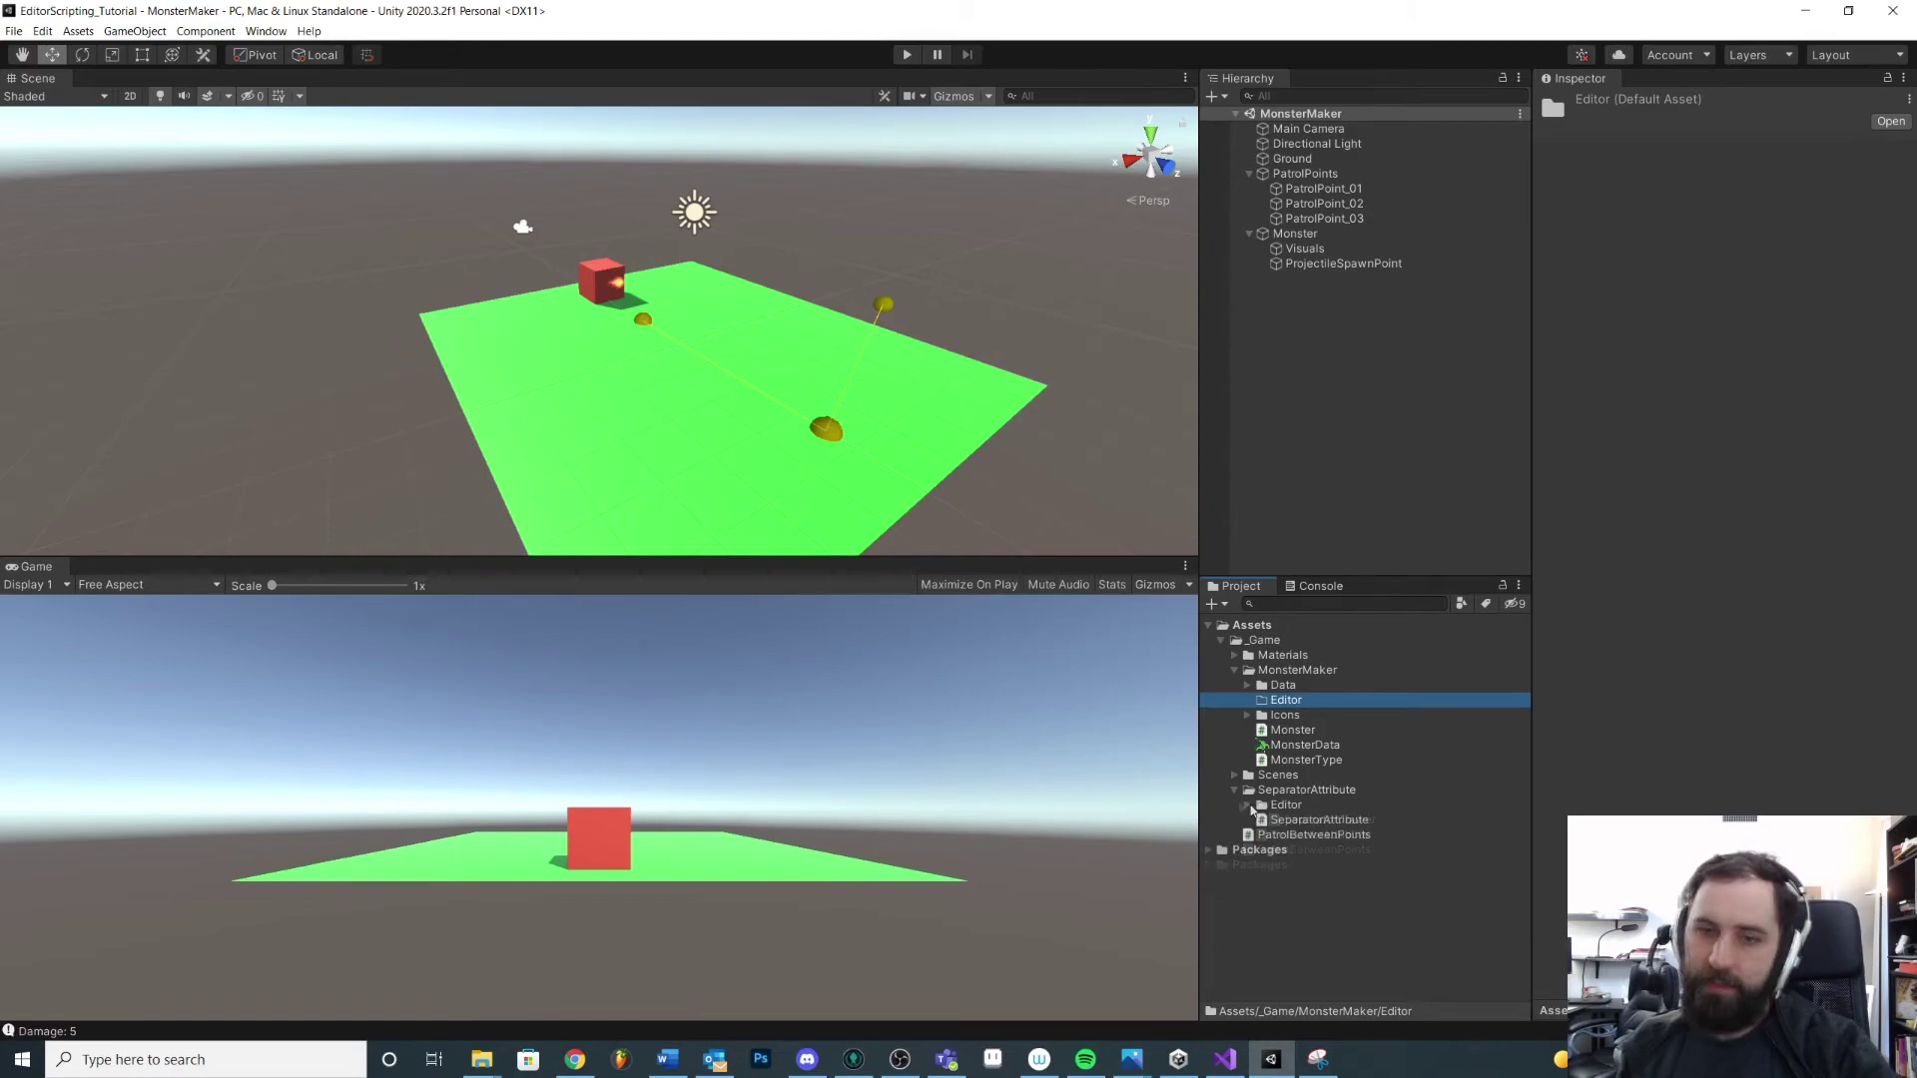
left_click(1281, 687)
left_click(1285, 715)
left_click(1286, 700)
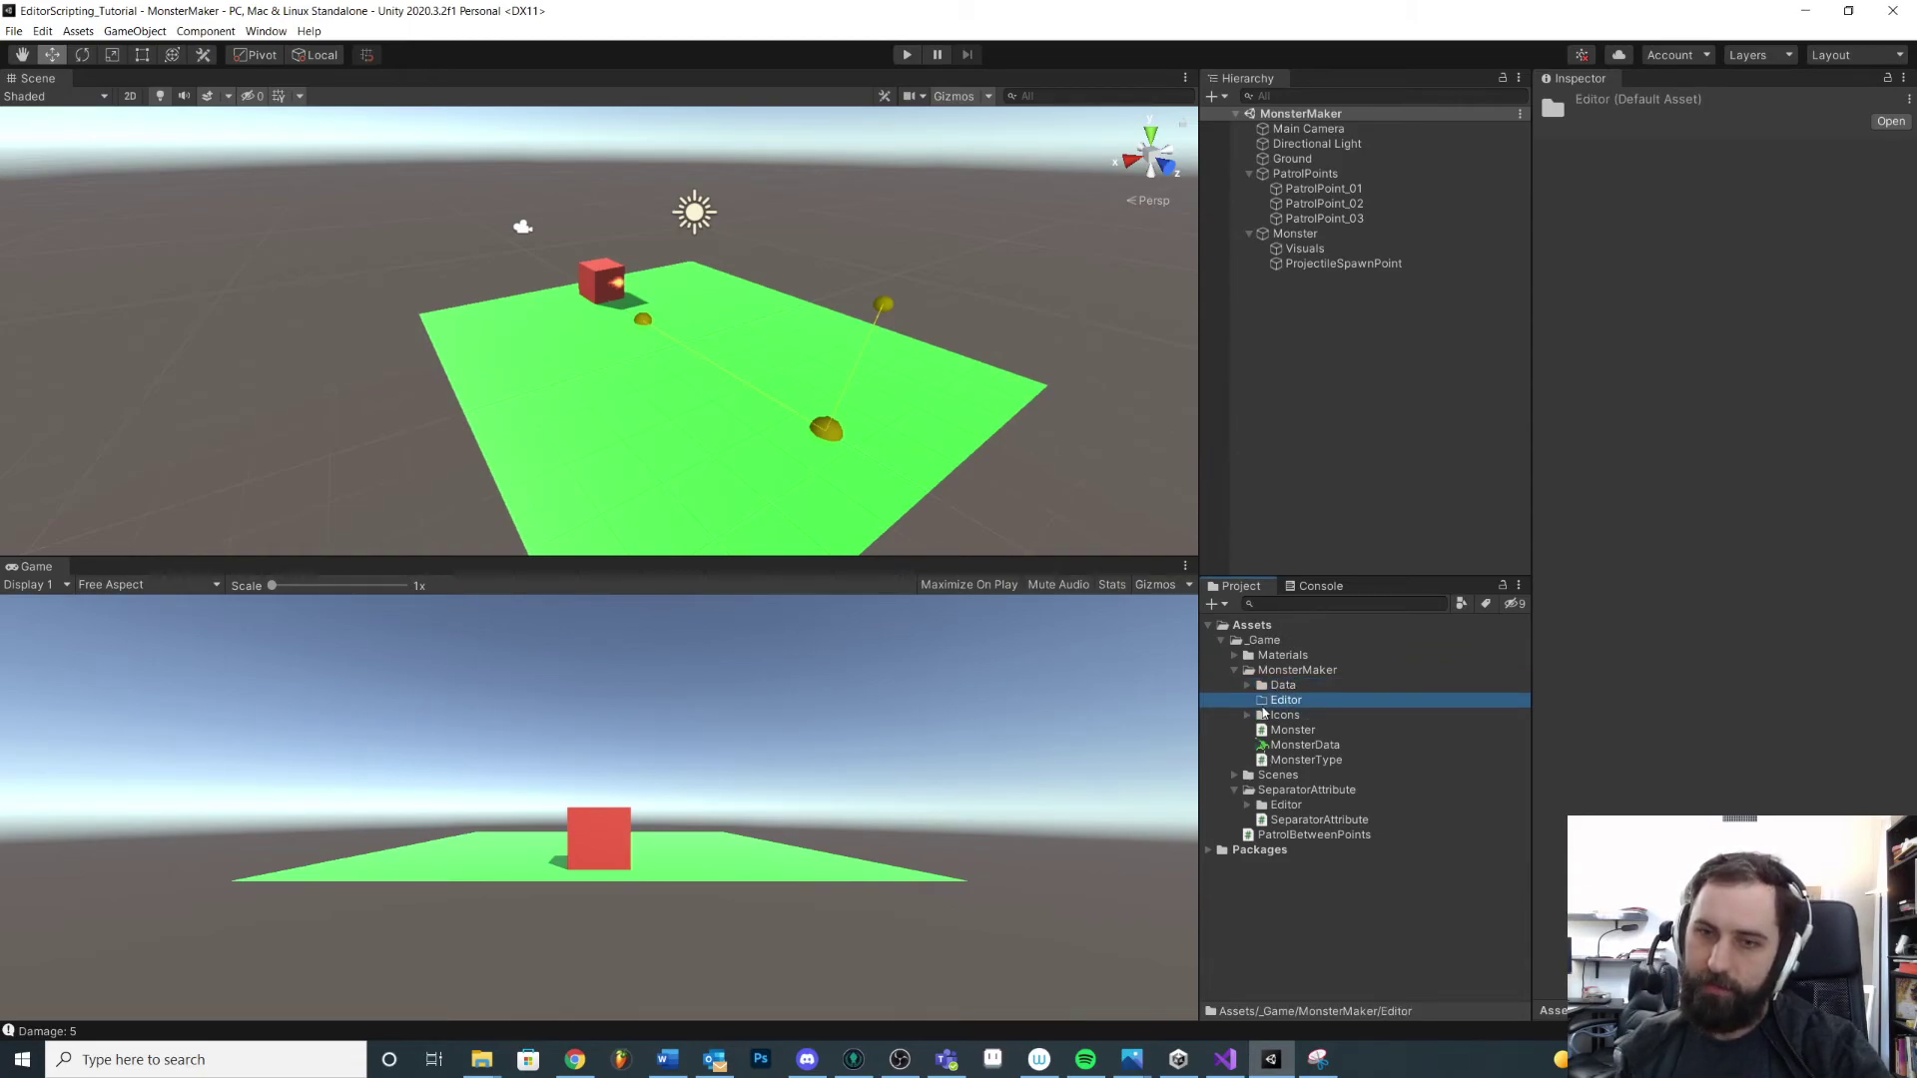
left_click(1289, 733)
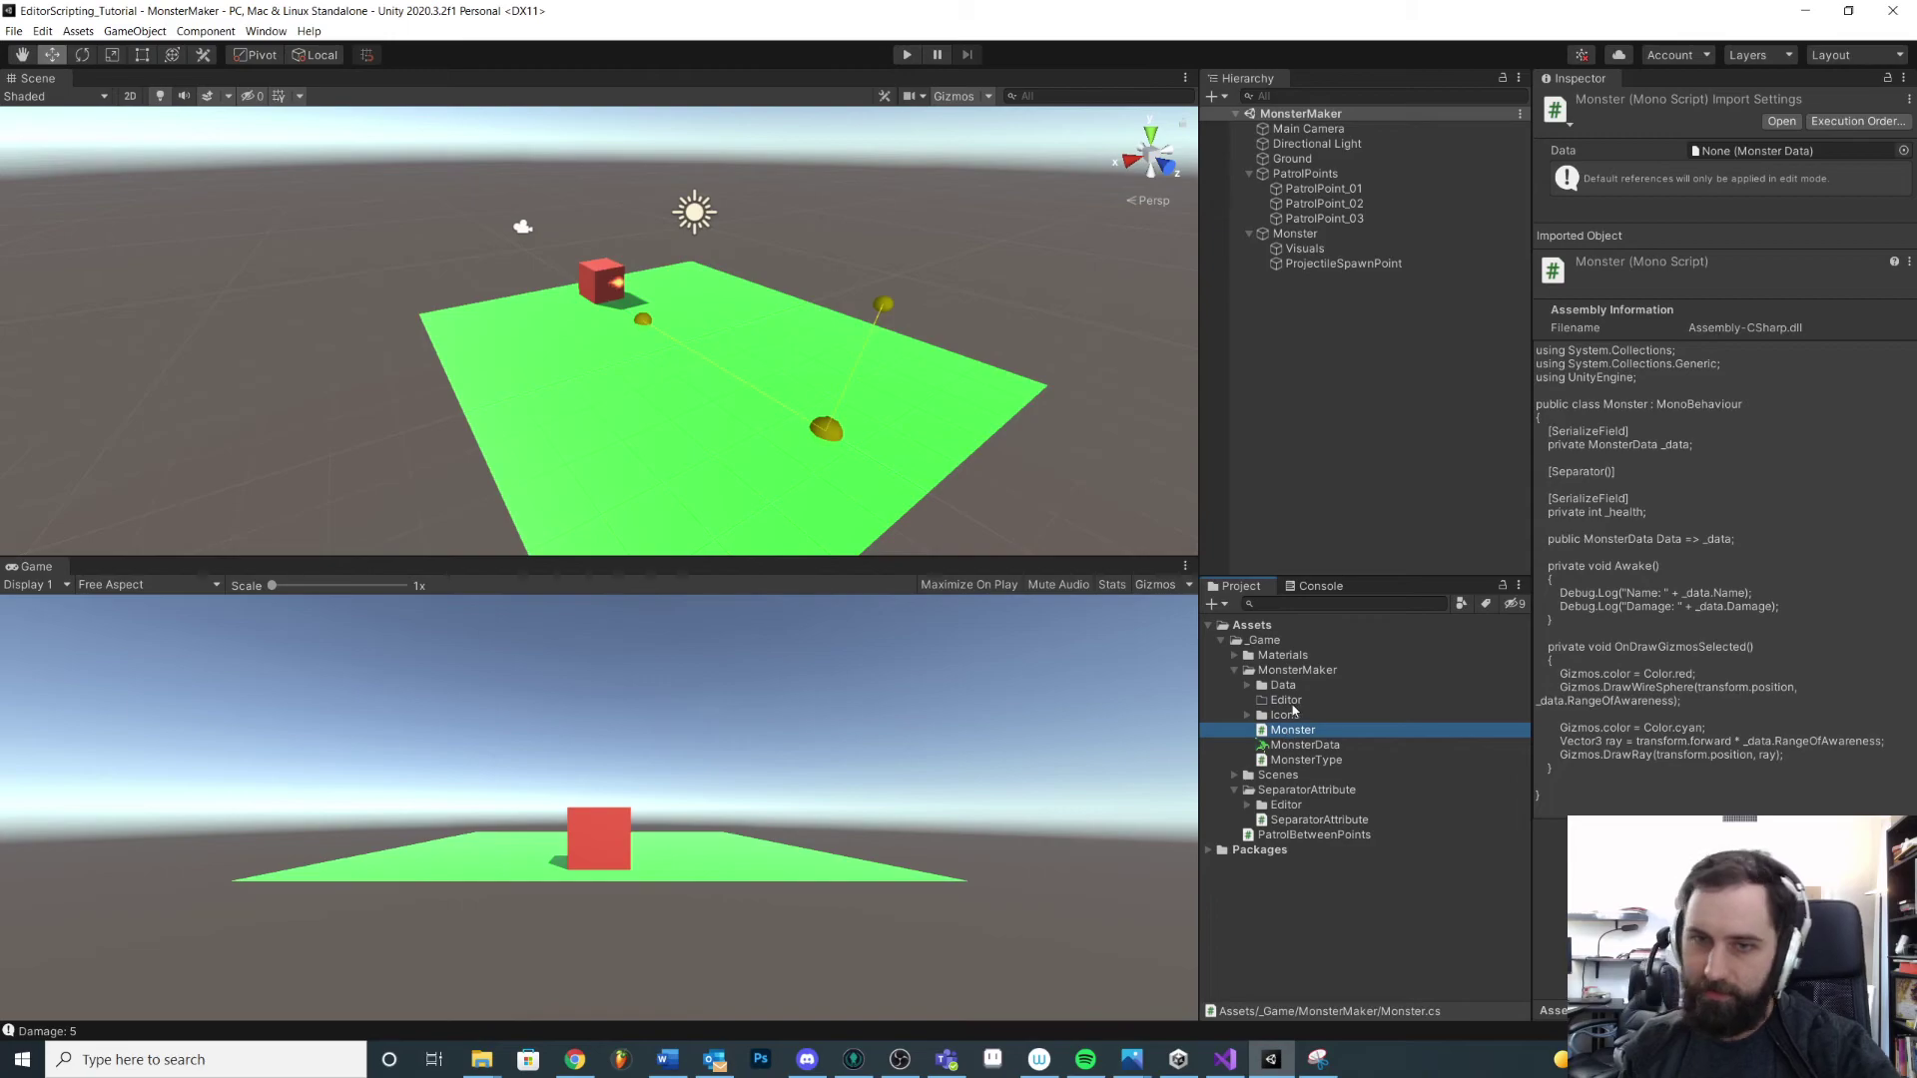
left_click(1293, 703)
left_click(1290, 805)
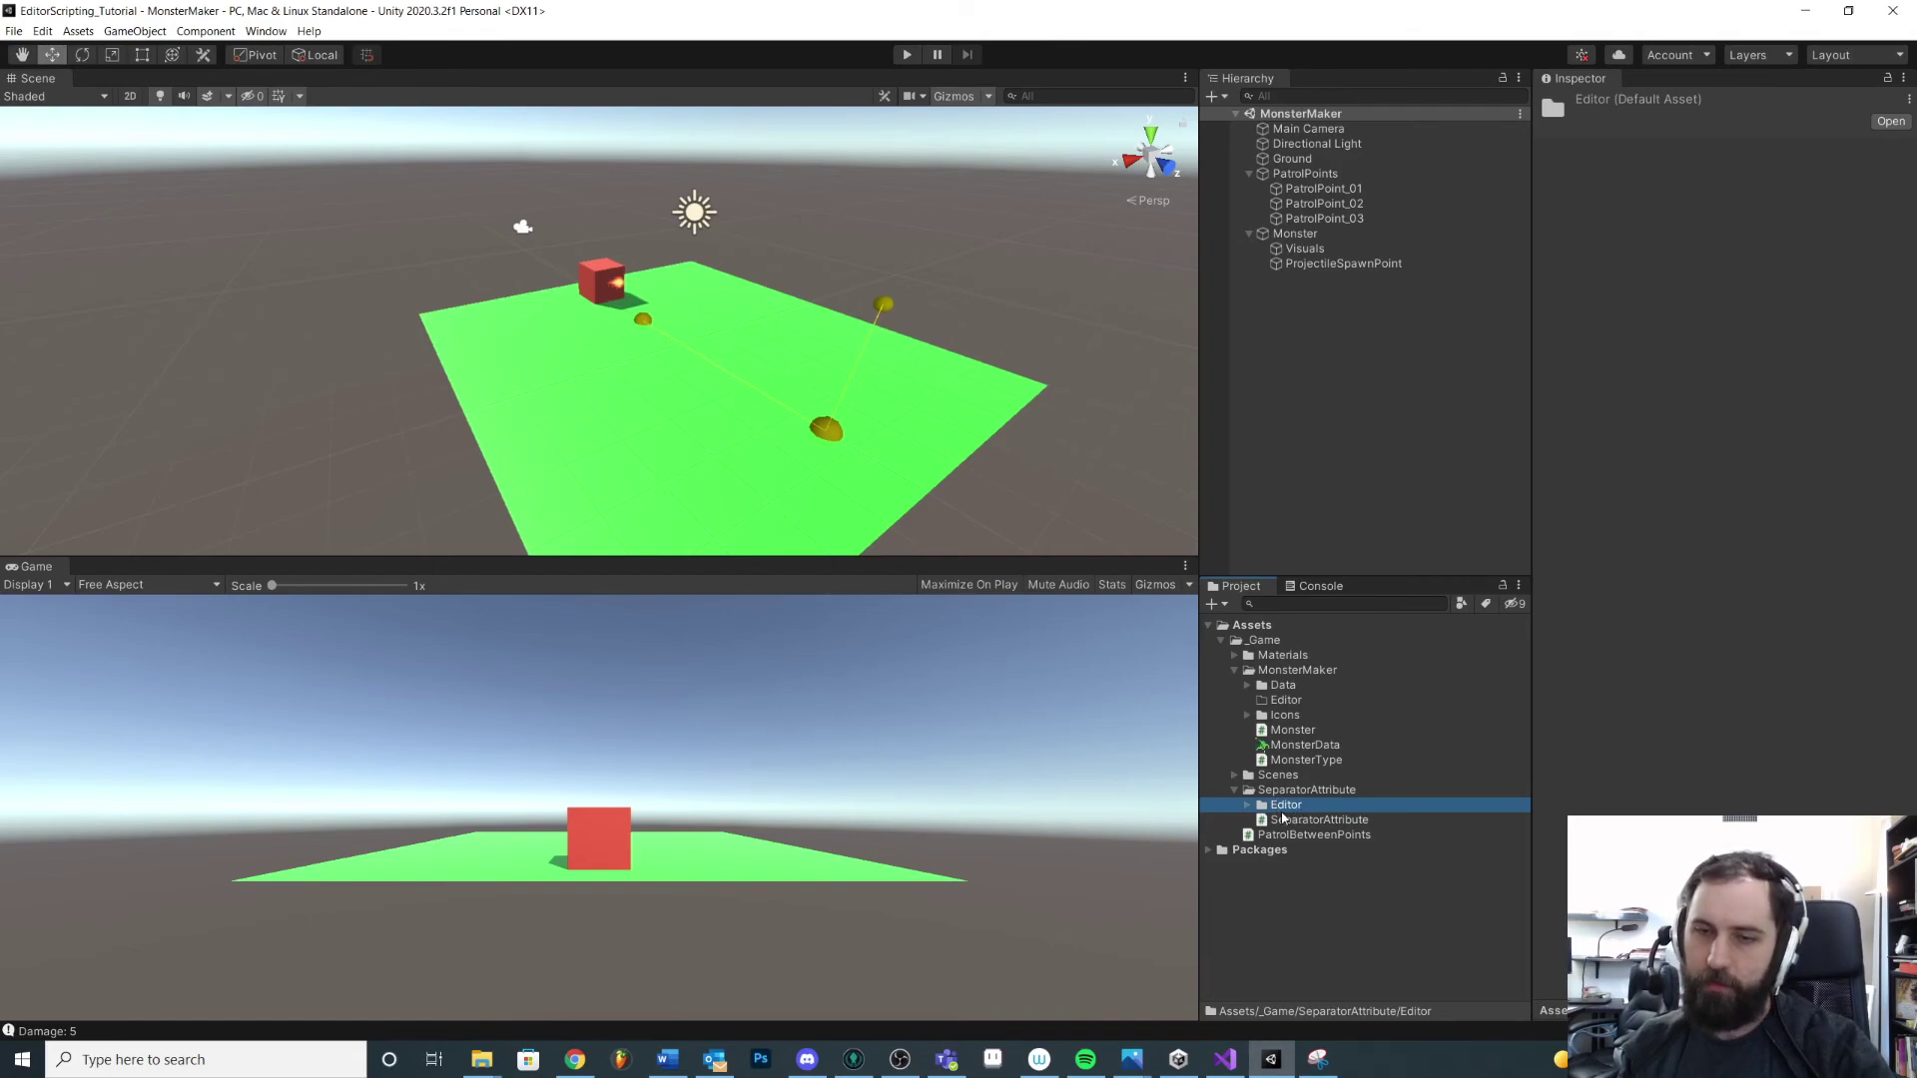
left_click(1250, 805)
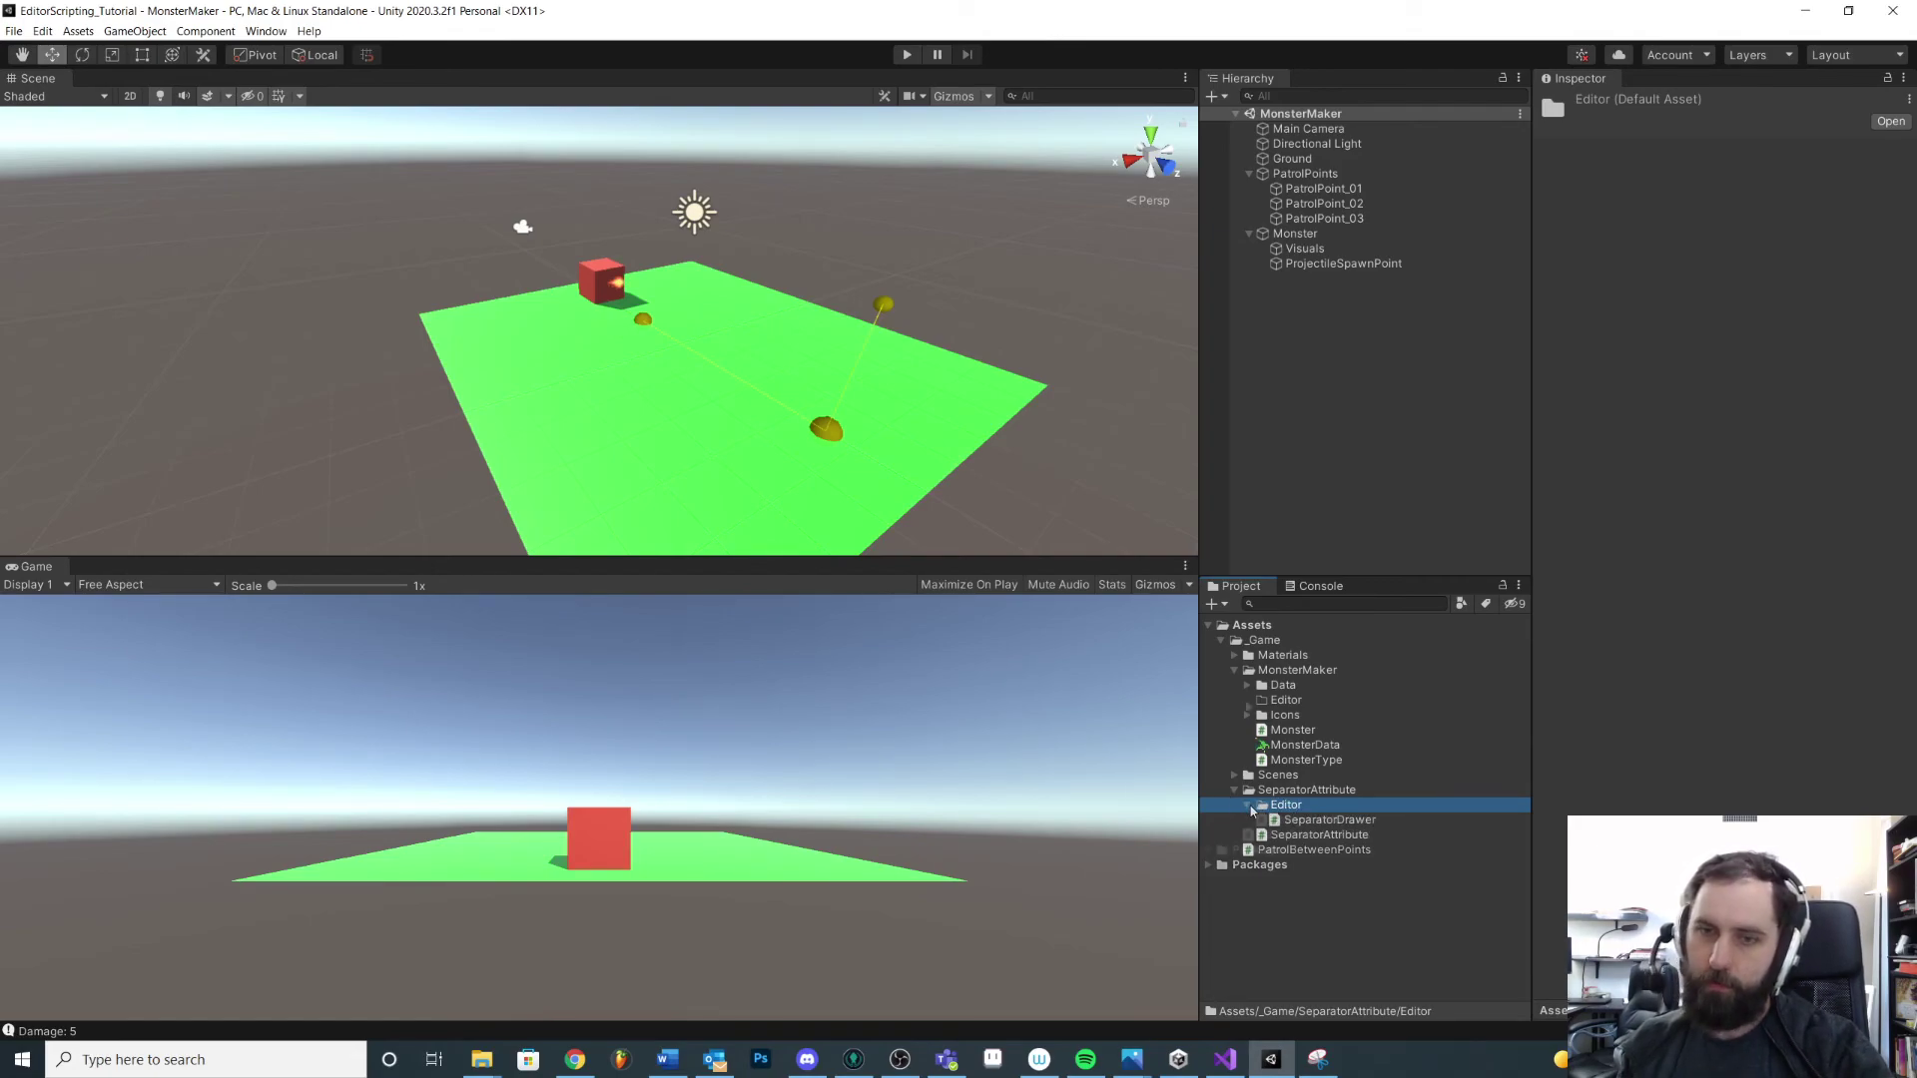
left_click(1249, 805)
Collapse the MonsterMaker and SeparatorAttribute folders and select the SeparatorAttribute folder
left_click(1235, 670)
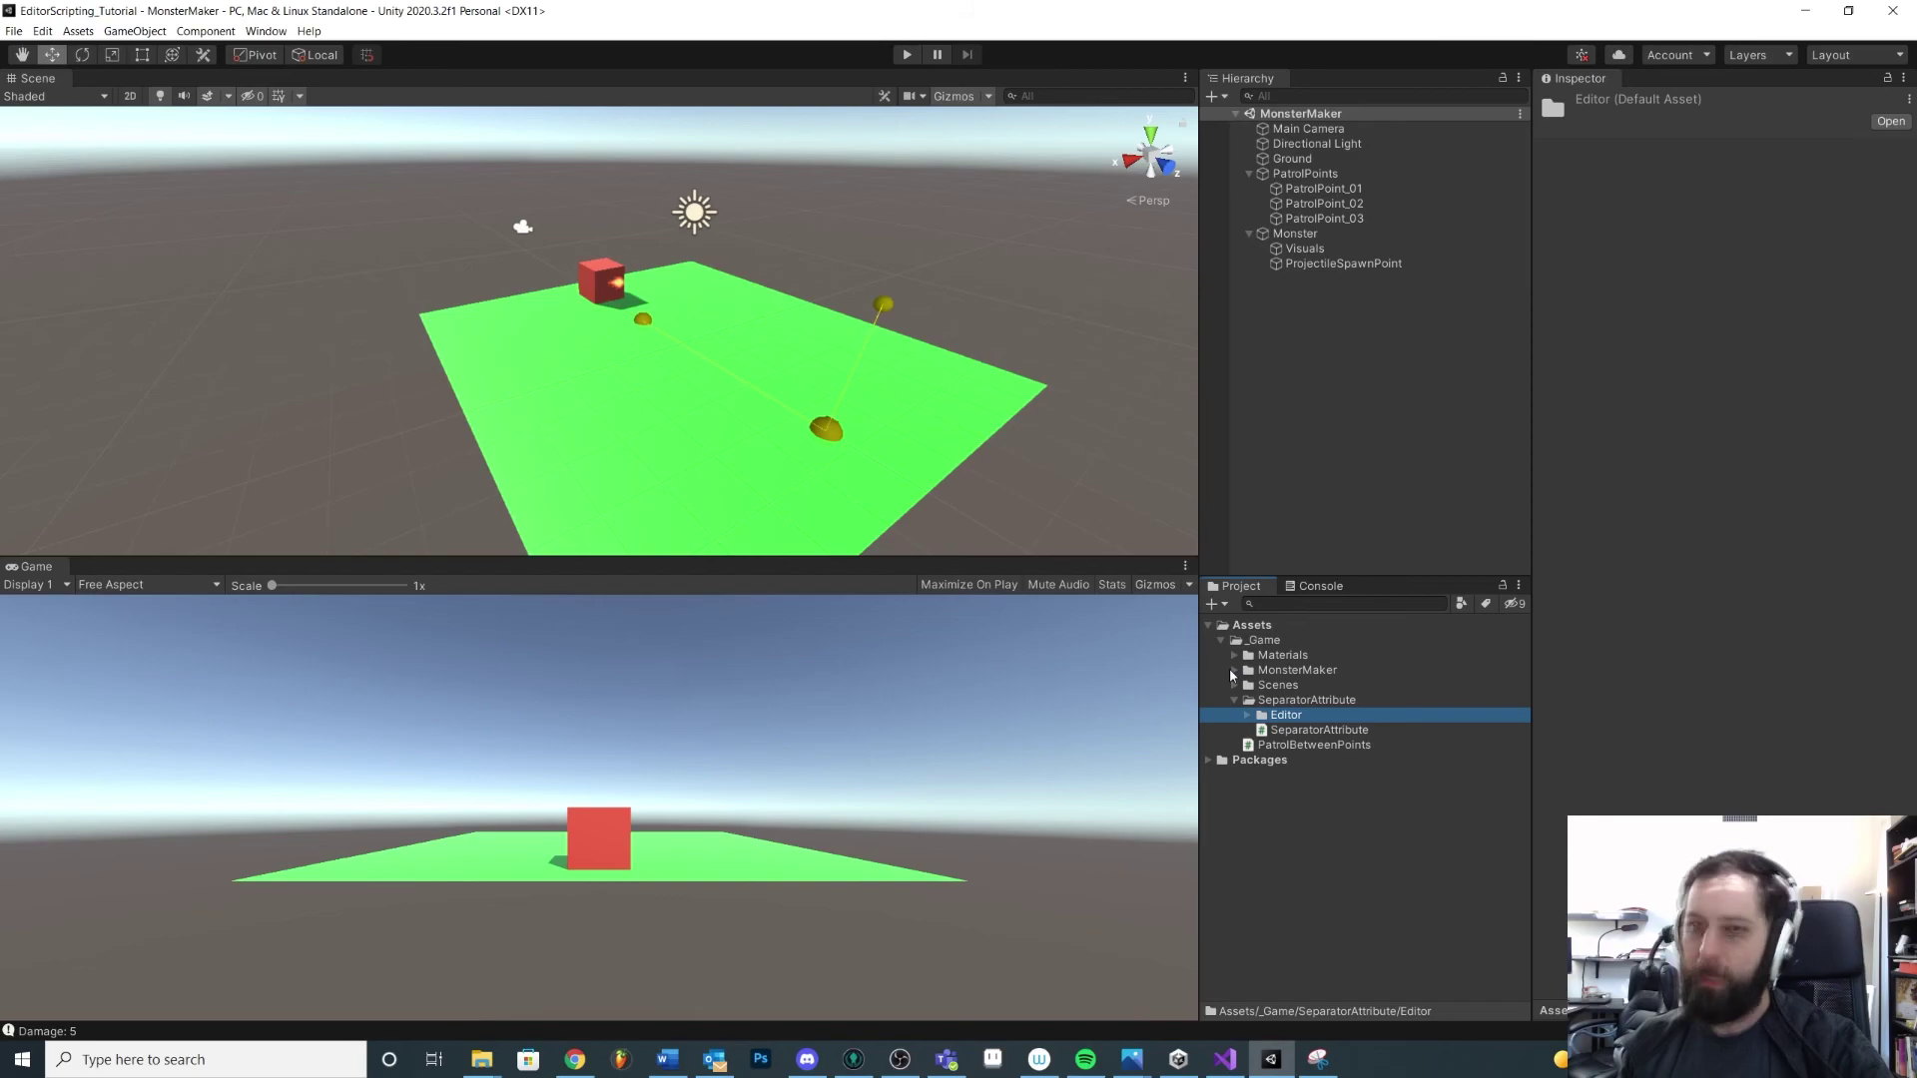
left_click(1235, 671)
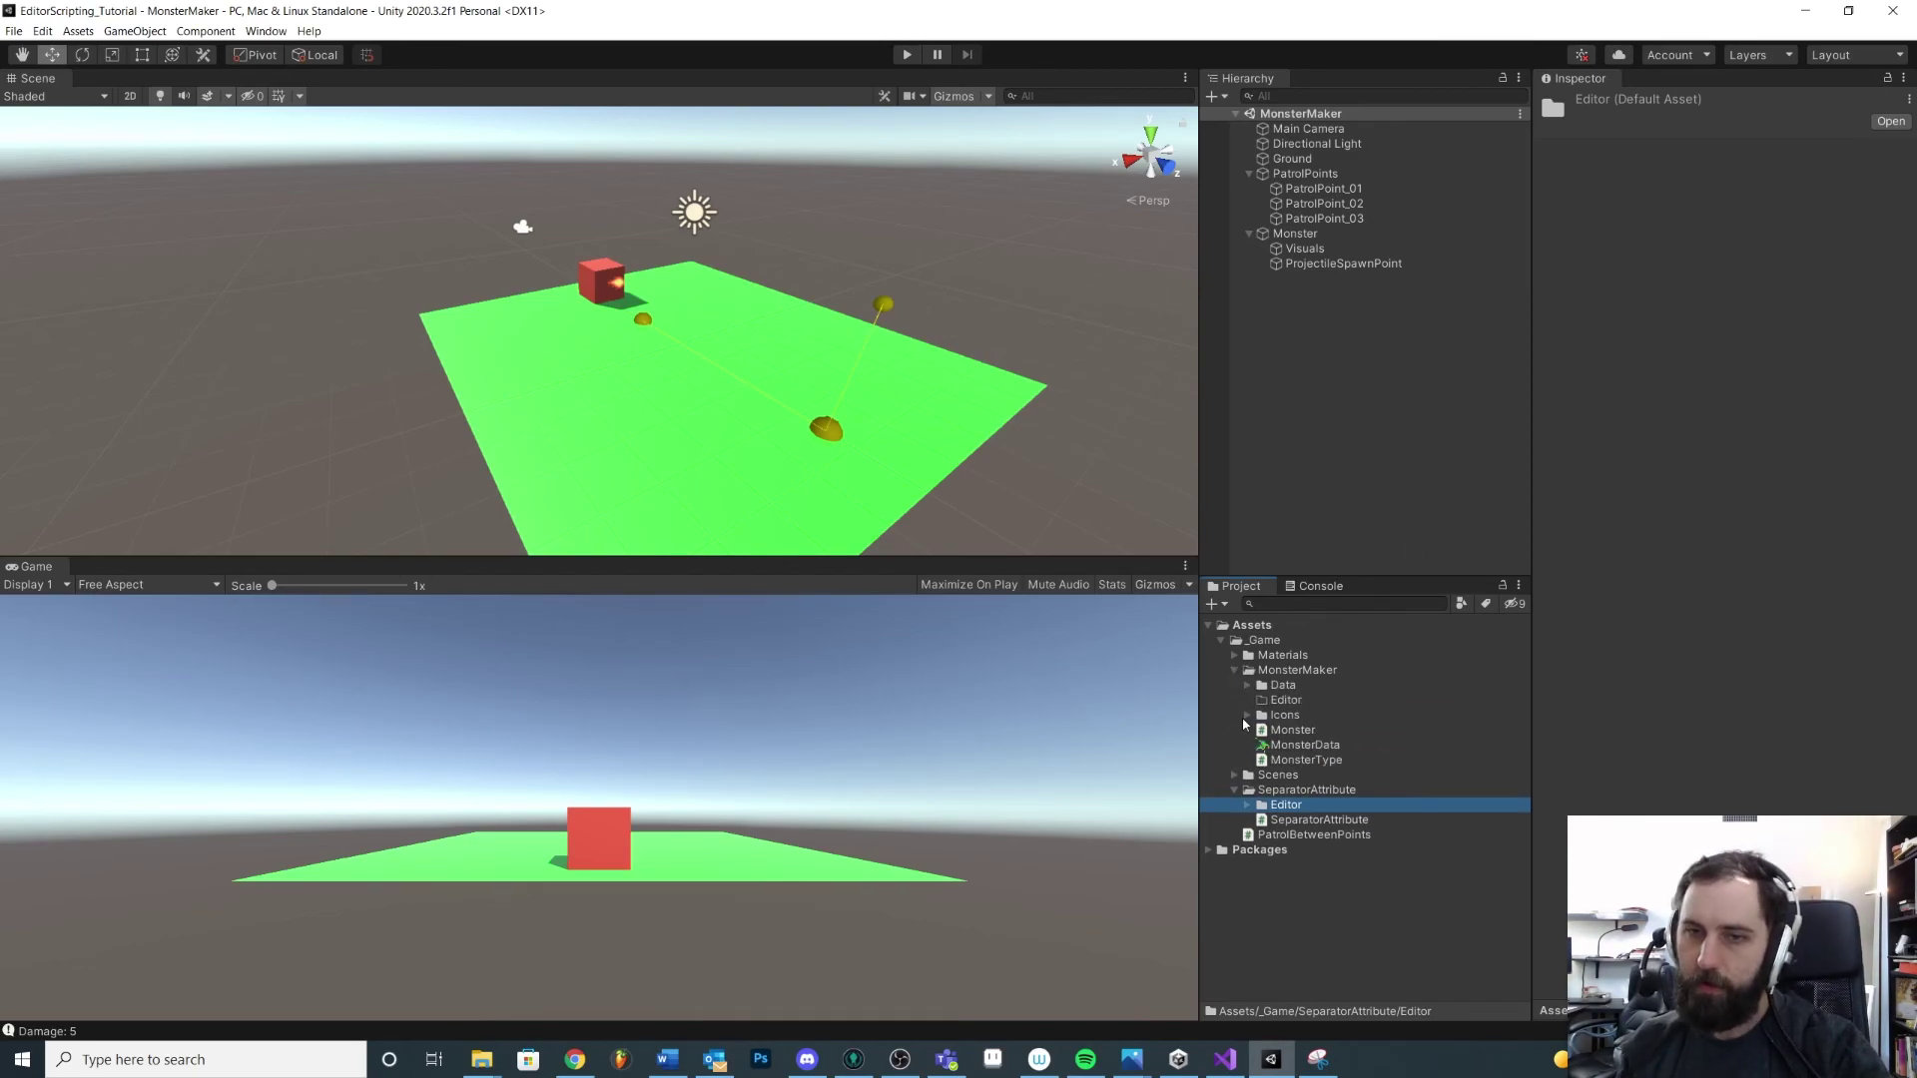
double_click(1292, 672)
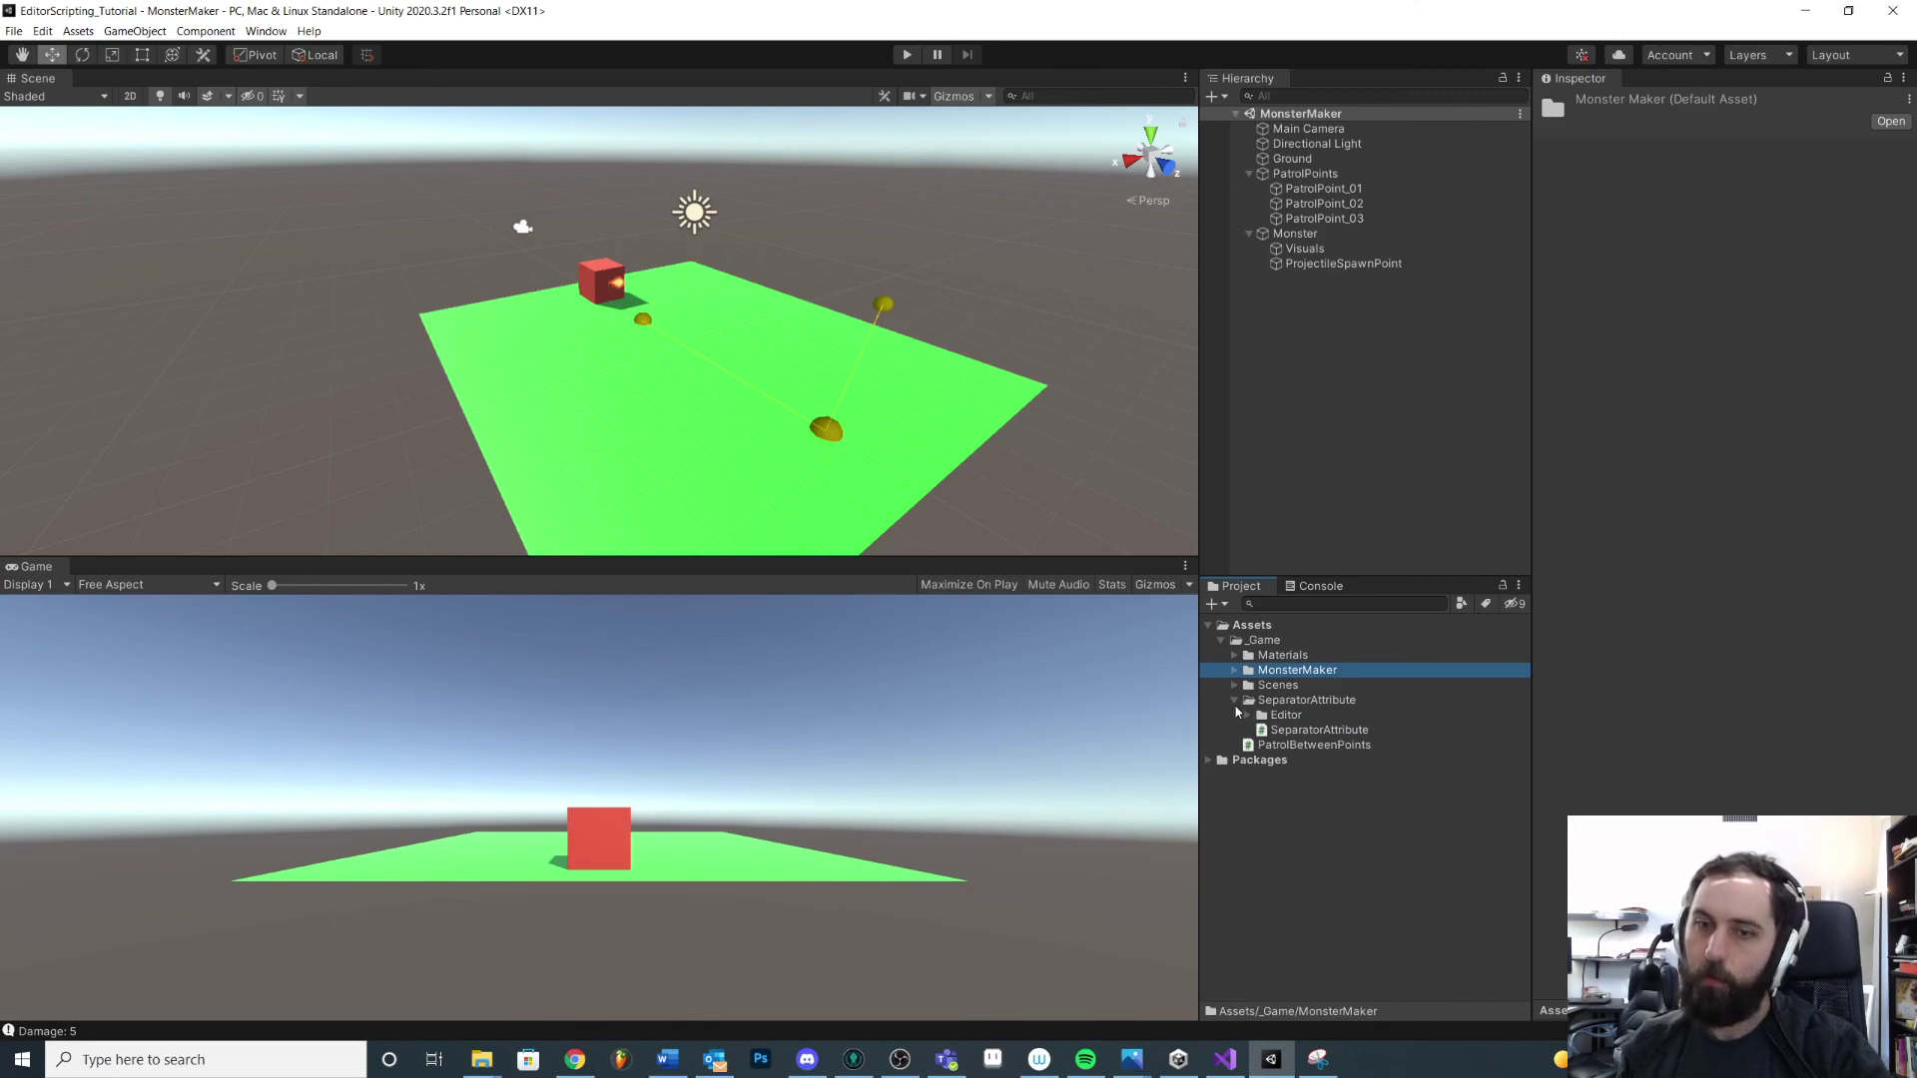
left_click(1236, 701)
left_click(1267, 707)
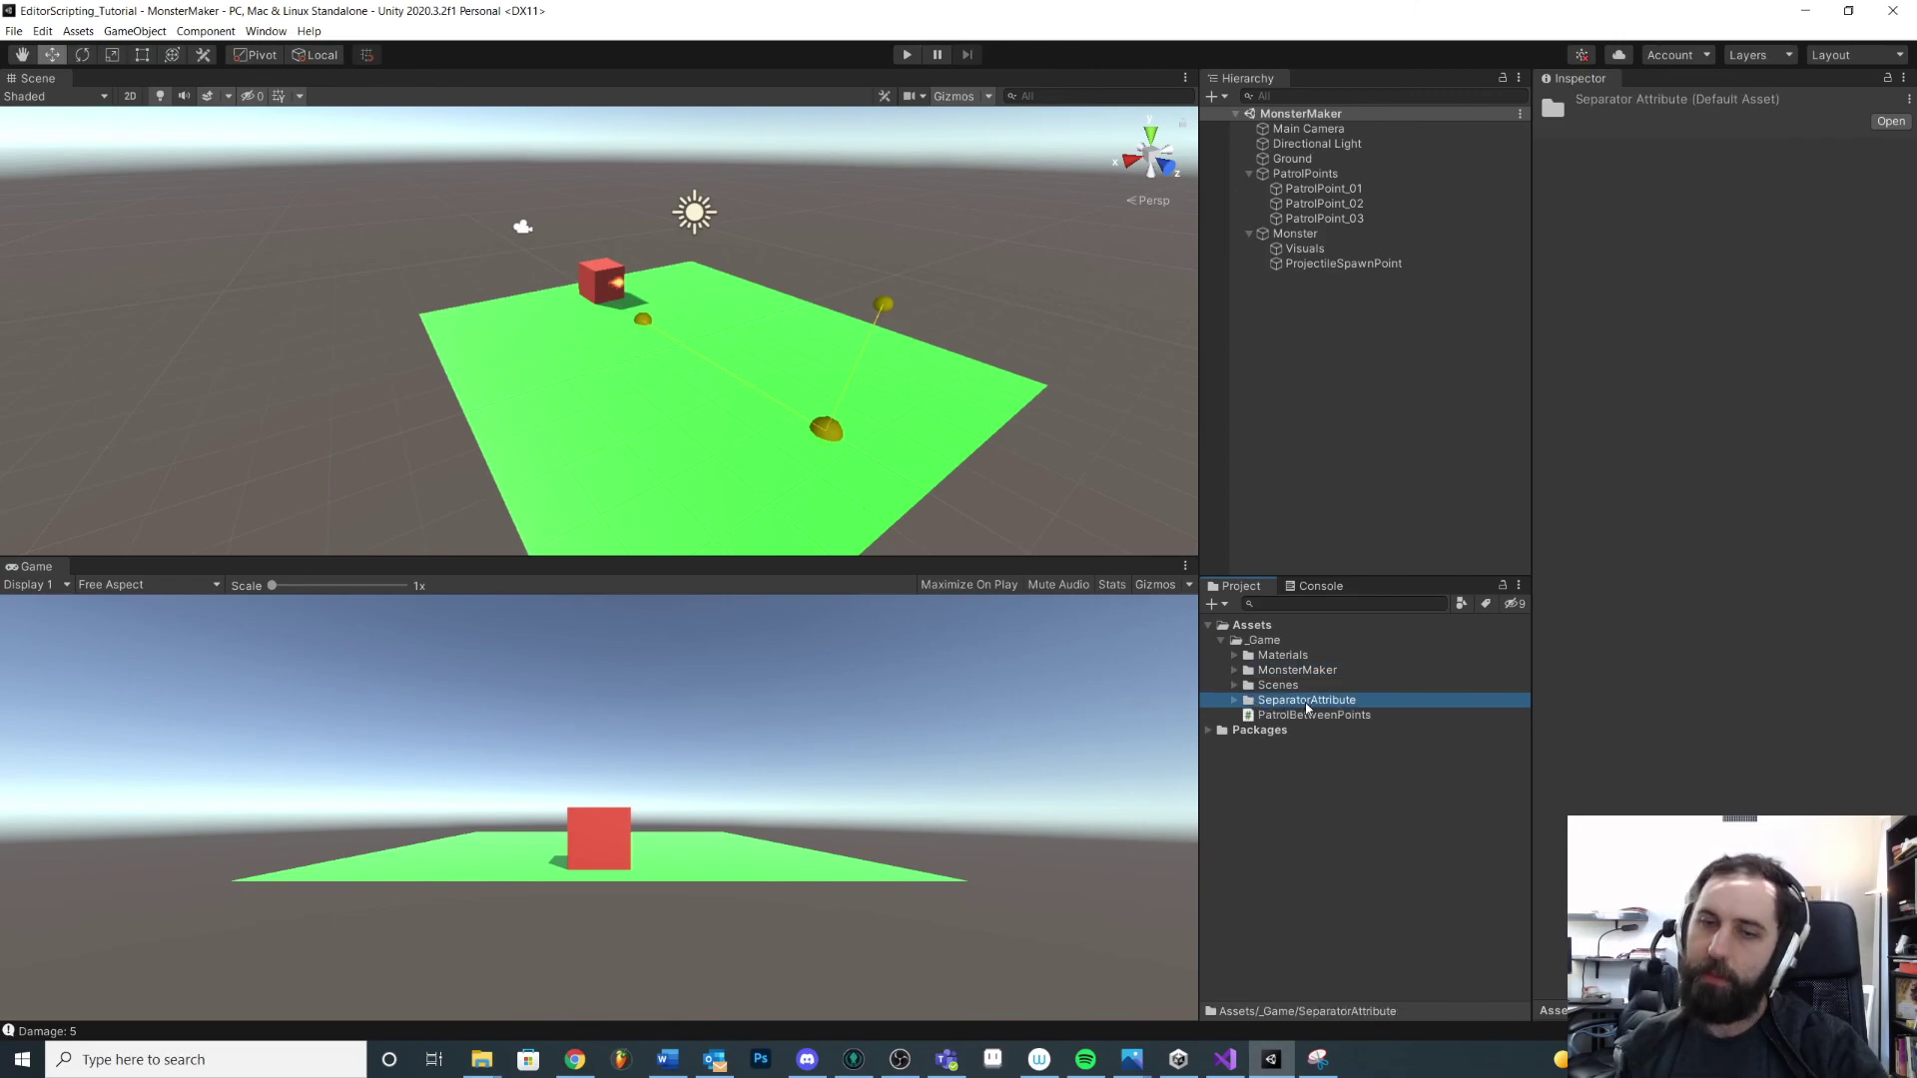